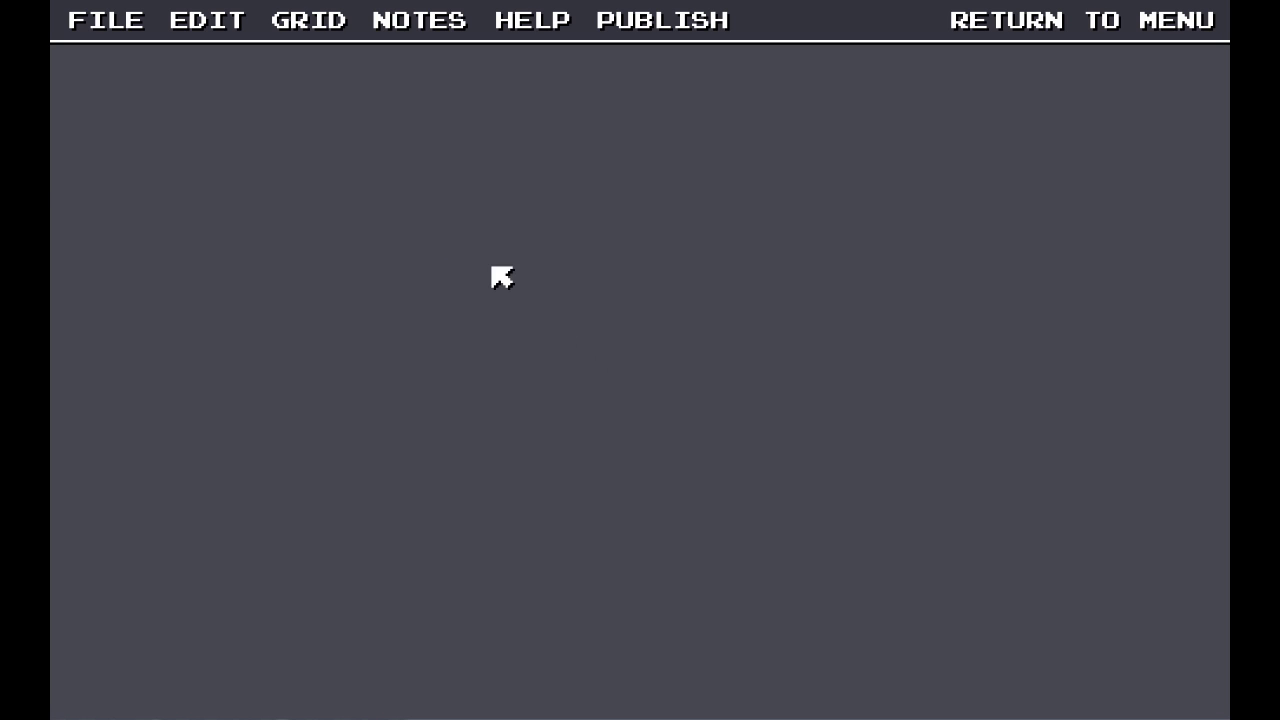
- Start a new track using evolve.ogg from the music folder, with the audio file type set to .ogg
click(125, 28)
click(115, 62)
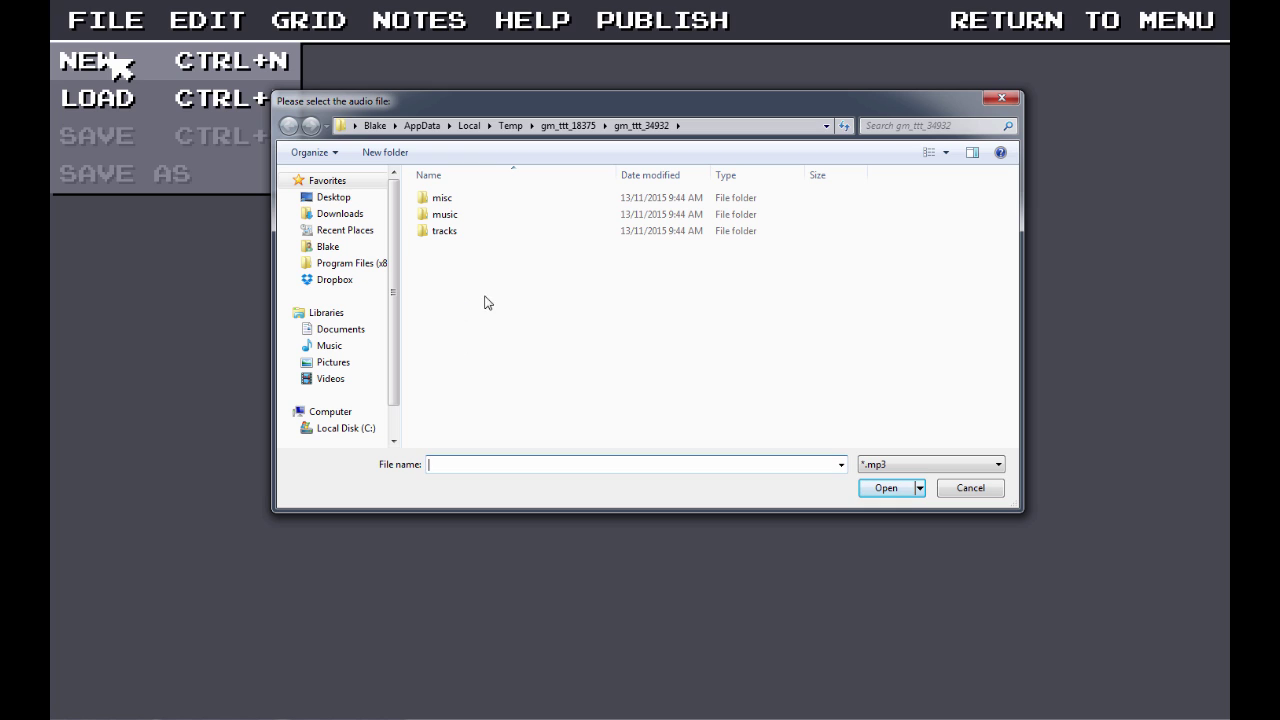
double_click(466, 216)
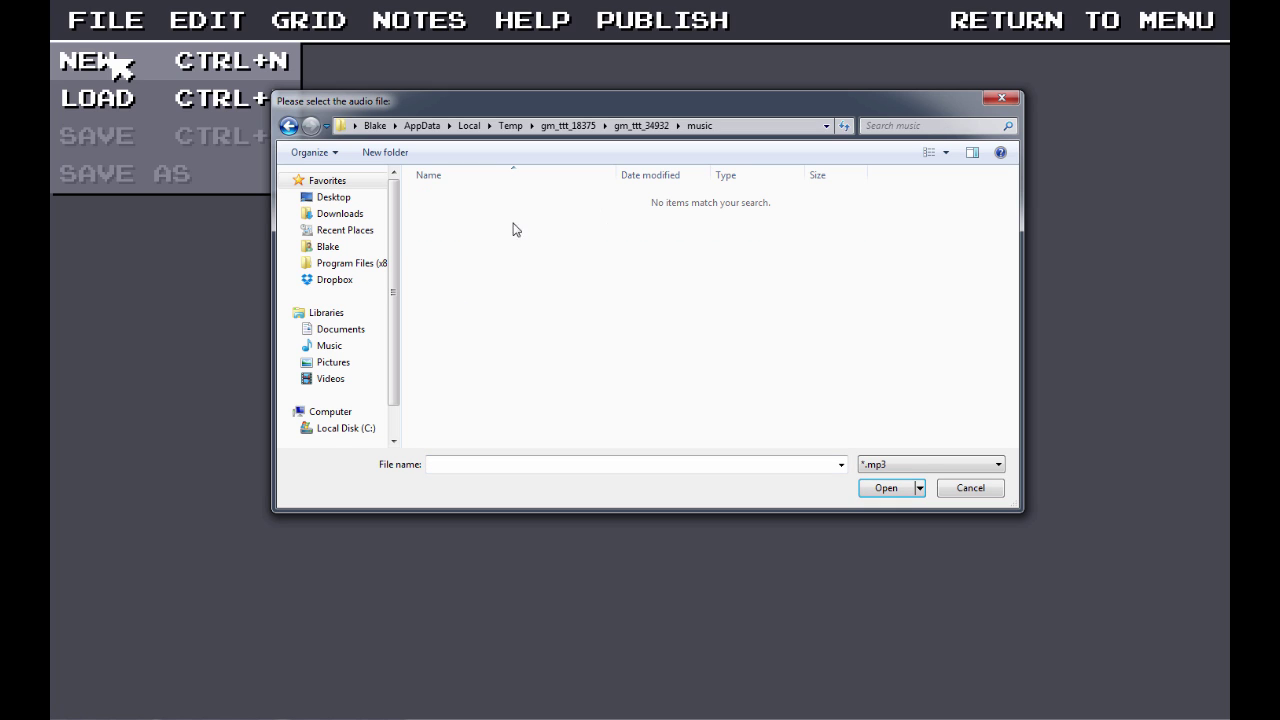
click(888, 464)
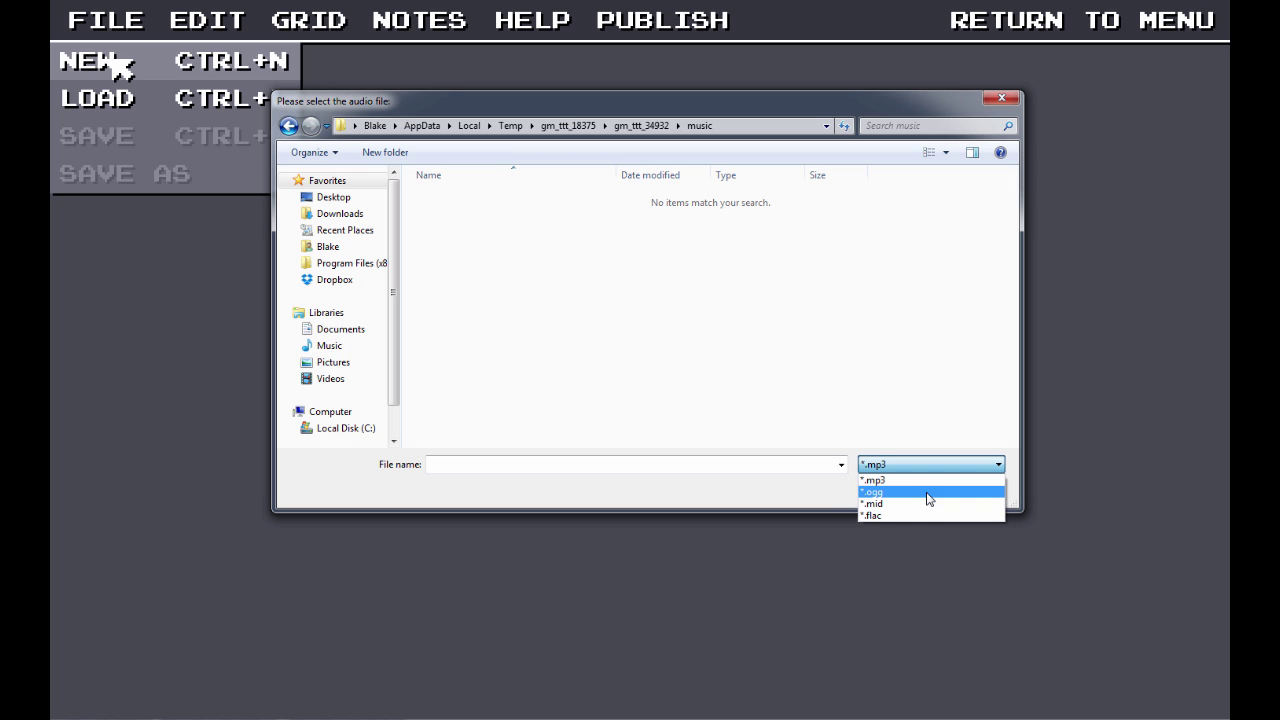
click(928, 492)
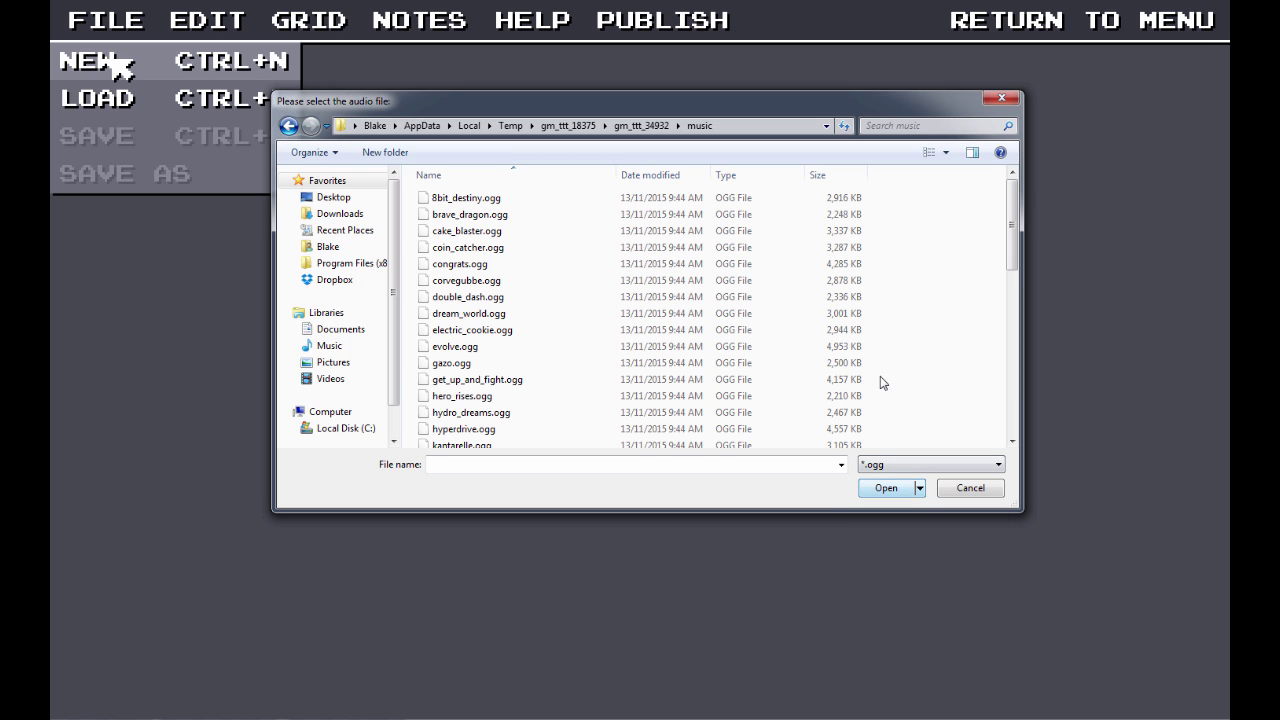
double_click(477, 345)
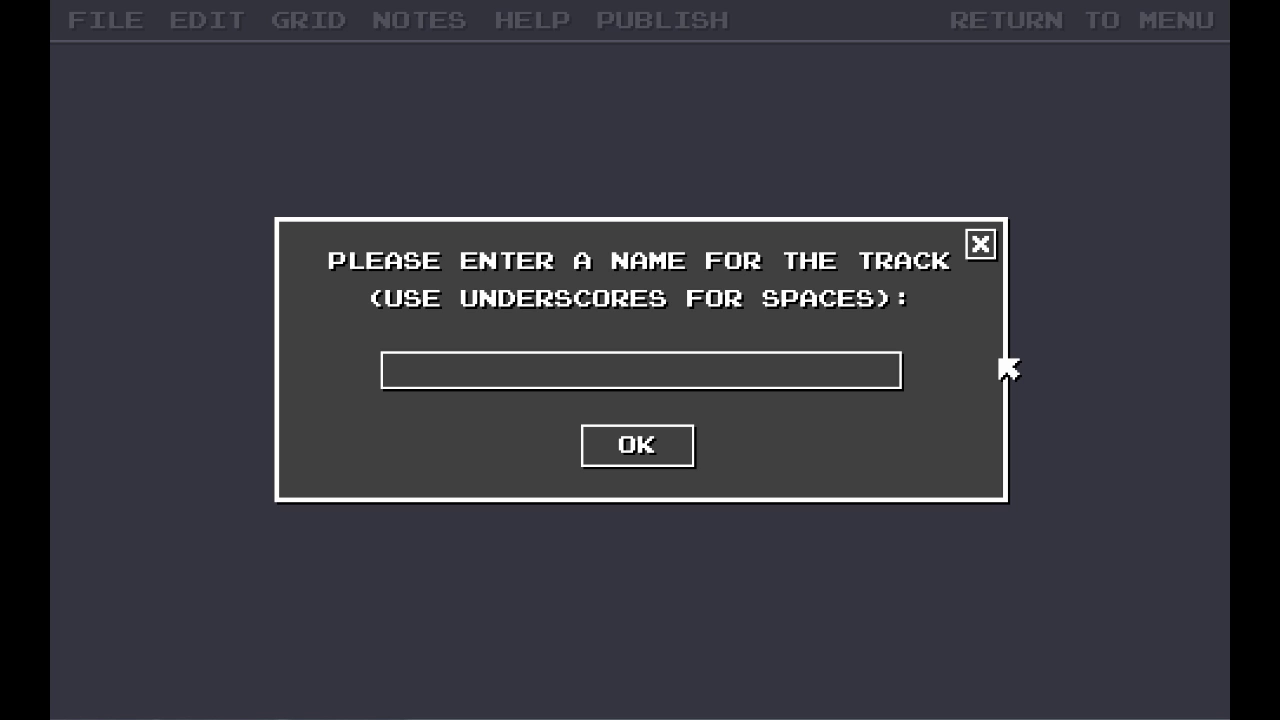
- Name the new track TUTORIAL_VID and create it
text(TUTOR)
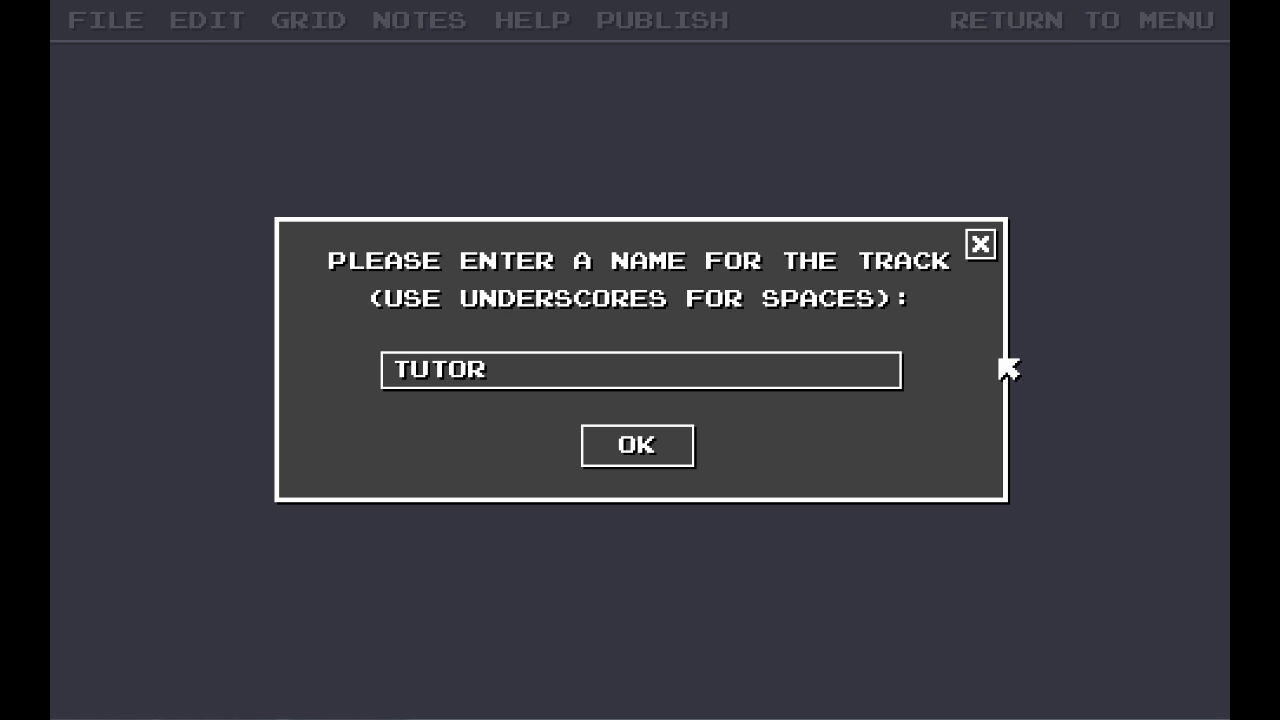
text(IAL_VID)
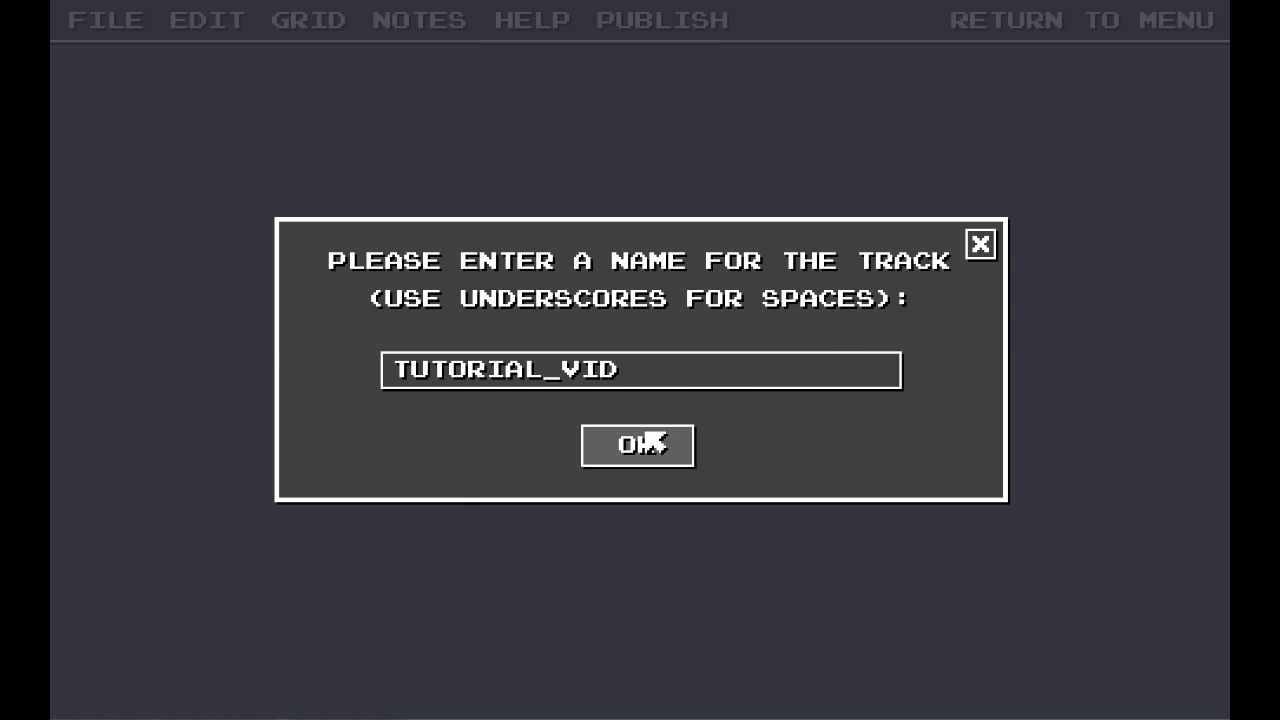
click(648, 444)
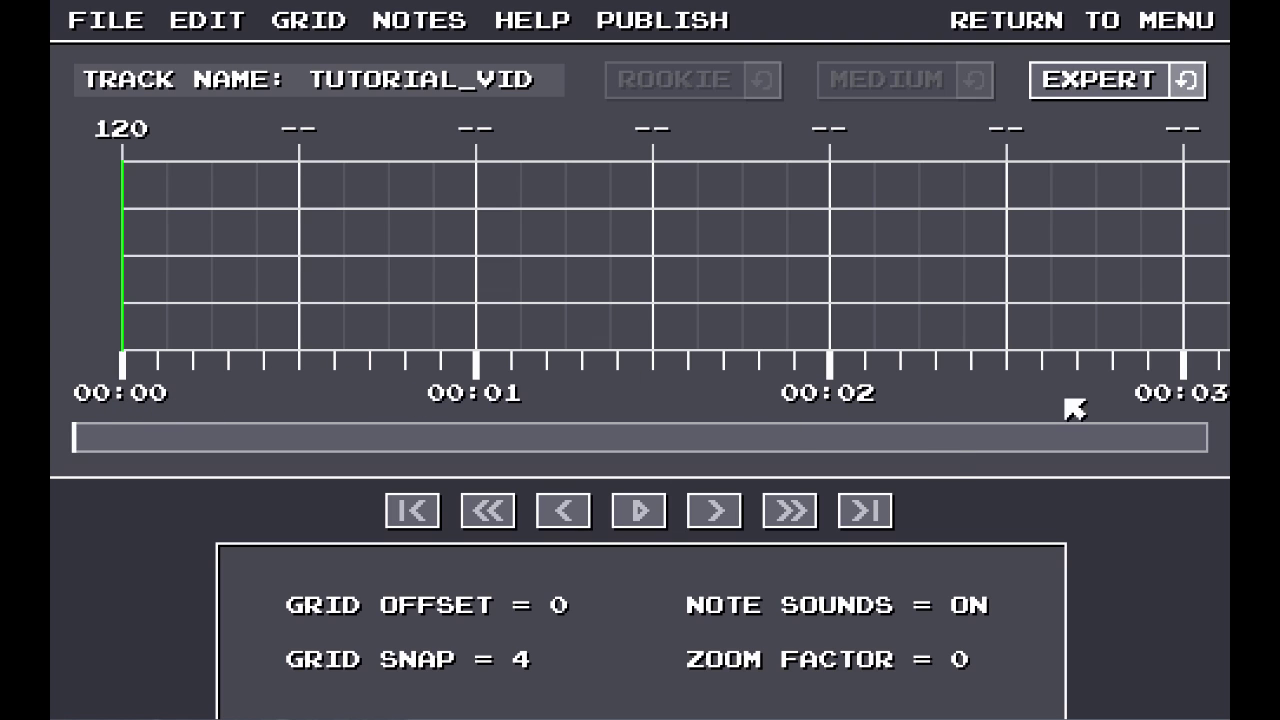
- Try out the playback controls: jump to the track's end and start, play and pause briefly, and skip forward and back
click(865, 511)
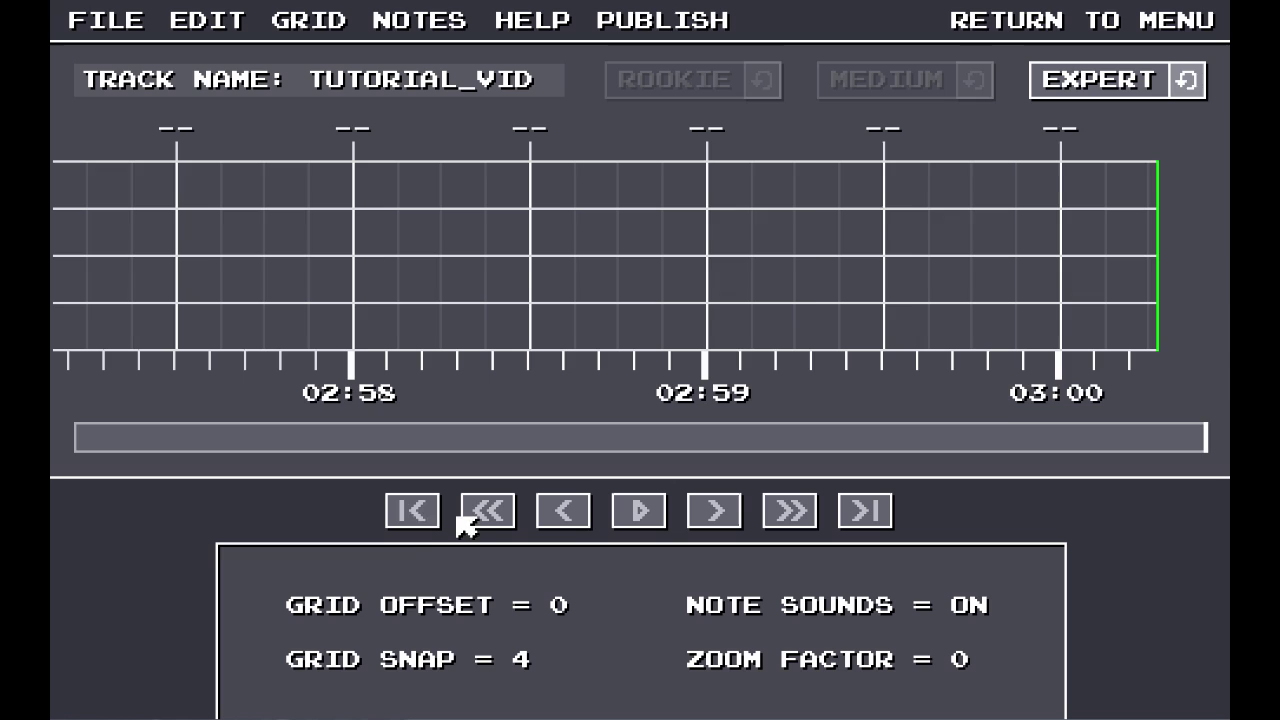
click(418, 514)
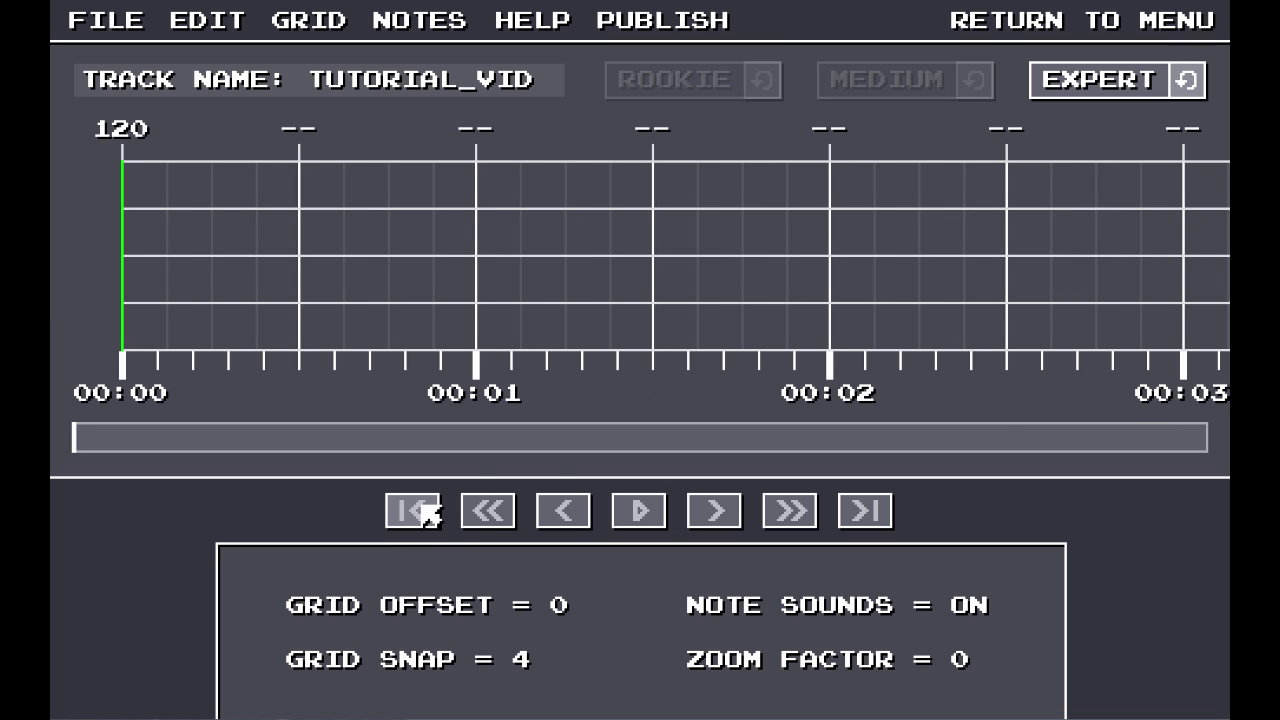
click(645, 520)
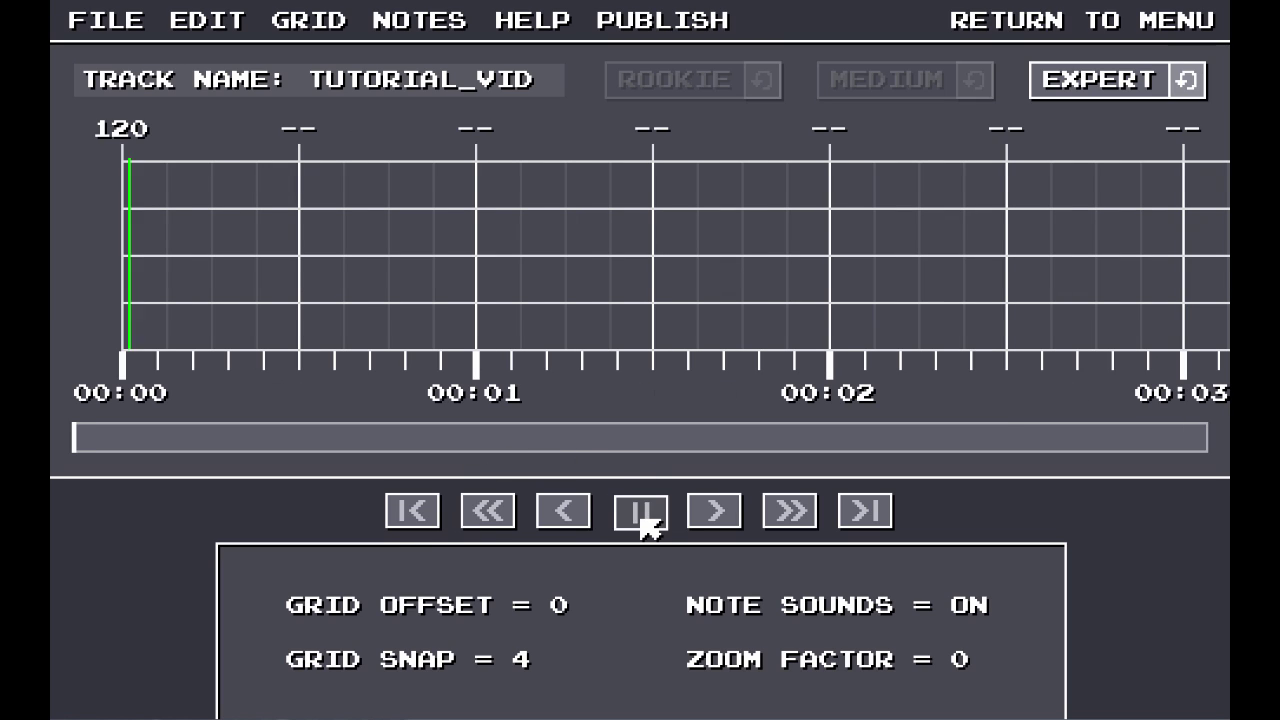
click(645, 518)
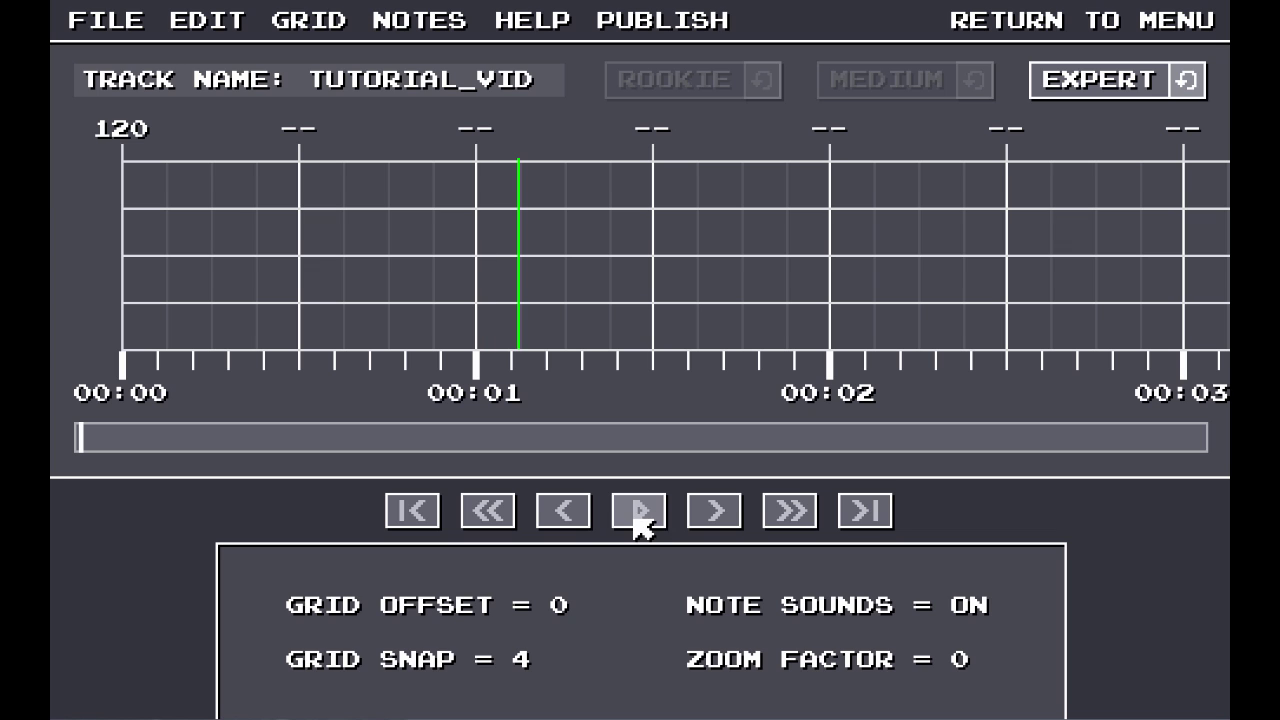
click(720, 526)
click(569, 520)
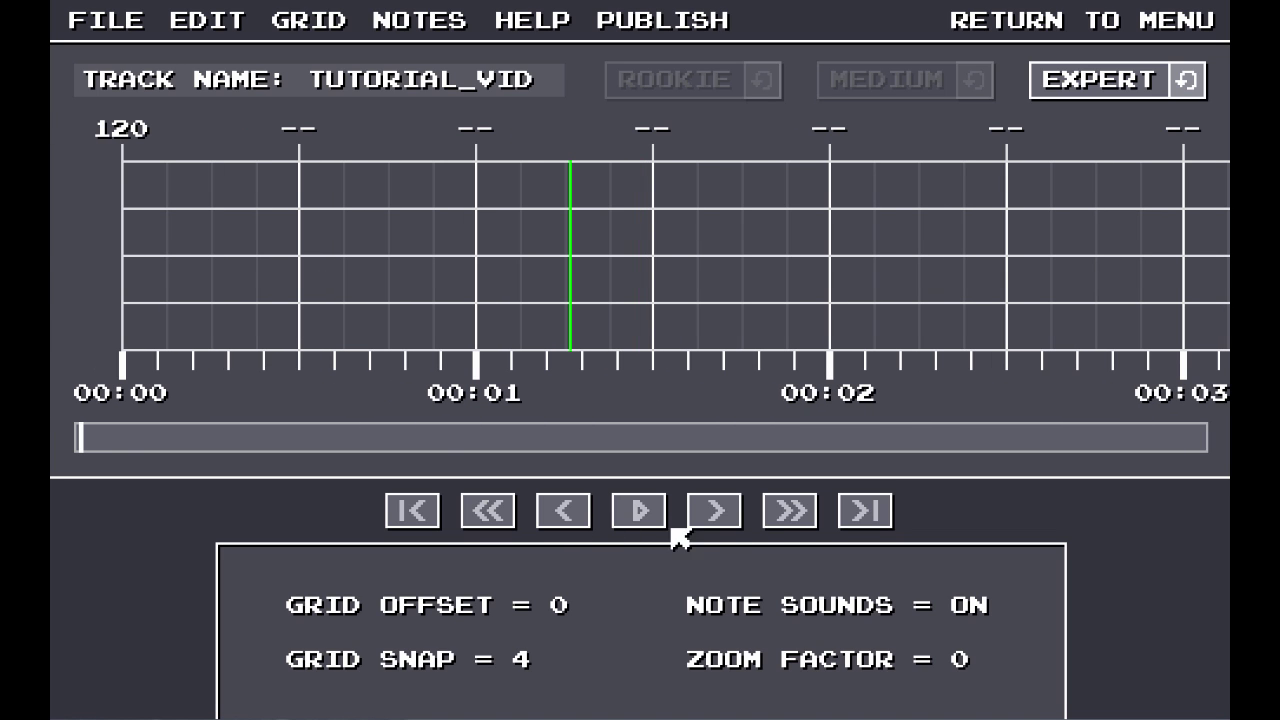
click(780, 518)
click(505, 510)
click(878, 515)
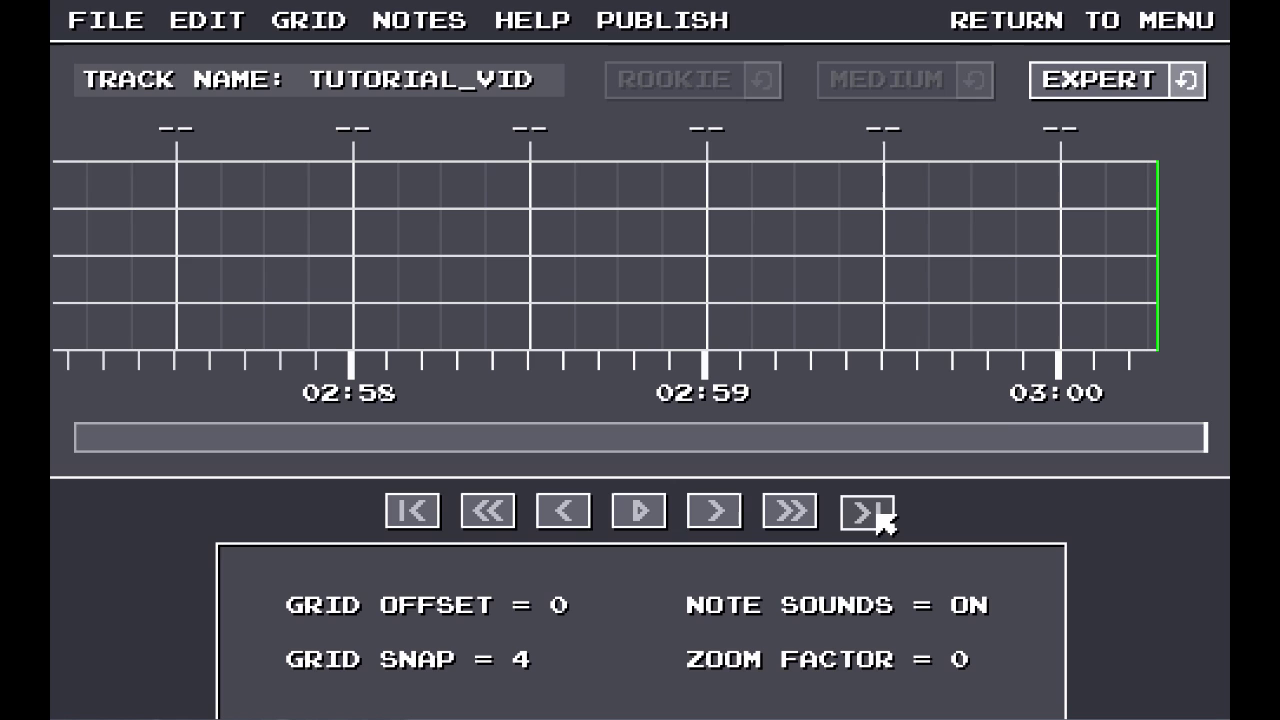
click(427, 511)
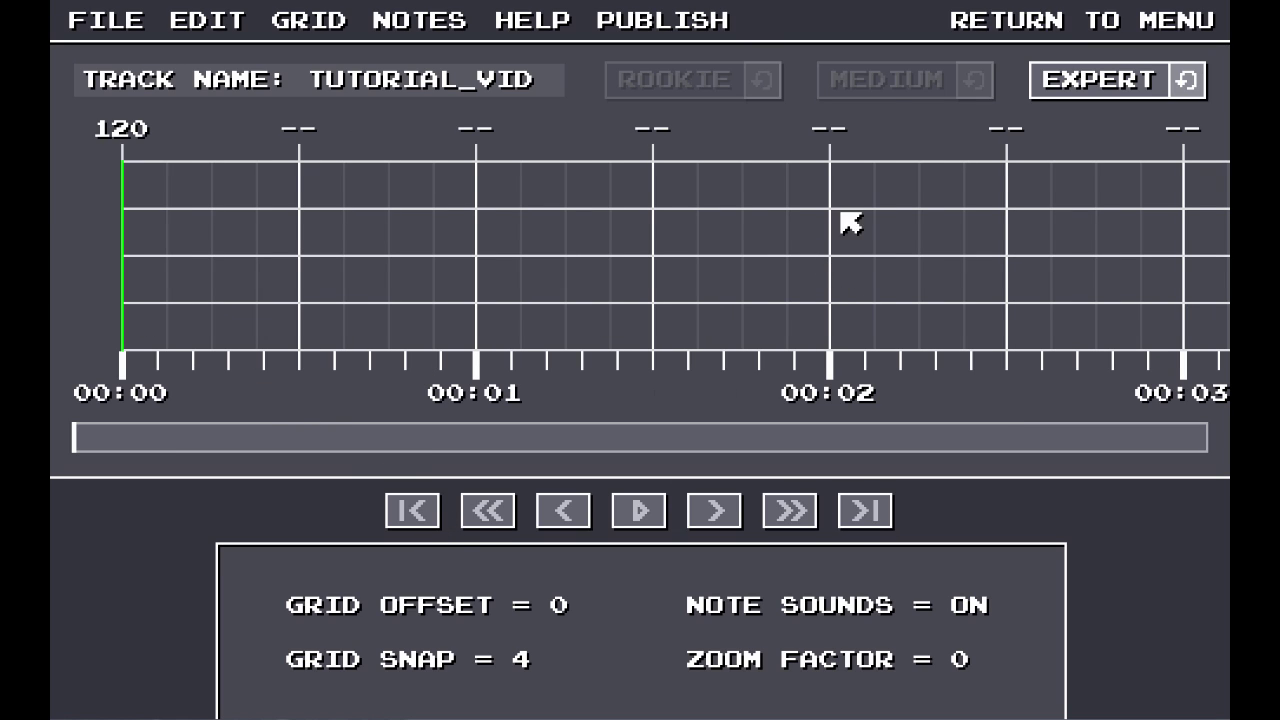
- View the Medium and Rookie difficulty charts and return to the Expert chart
click(882, 94)
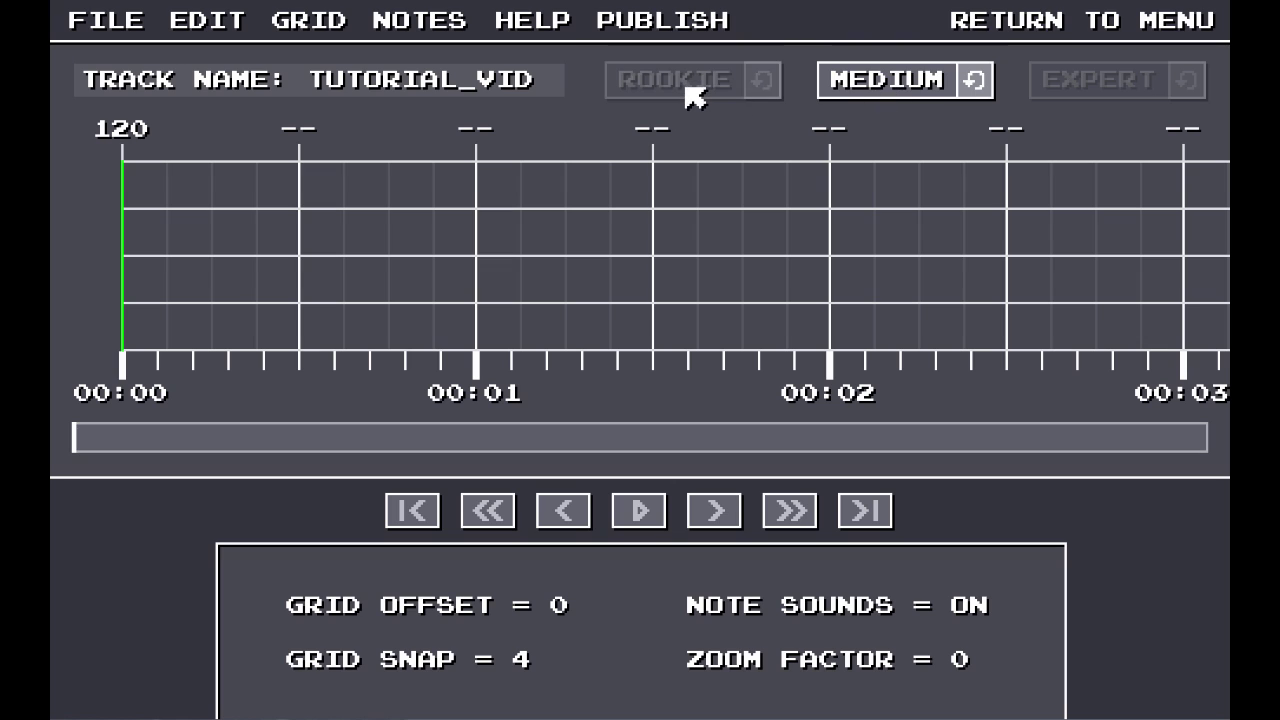
click(688, 90)
click(842, 92)
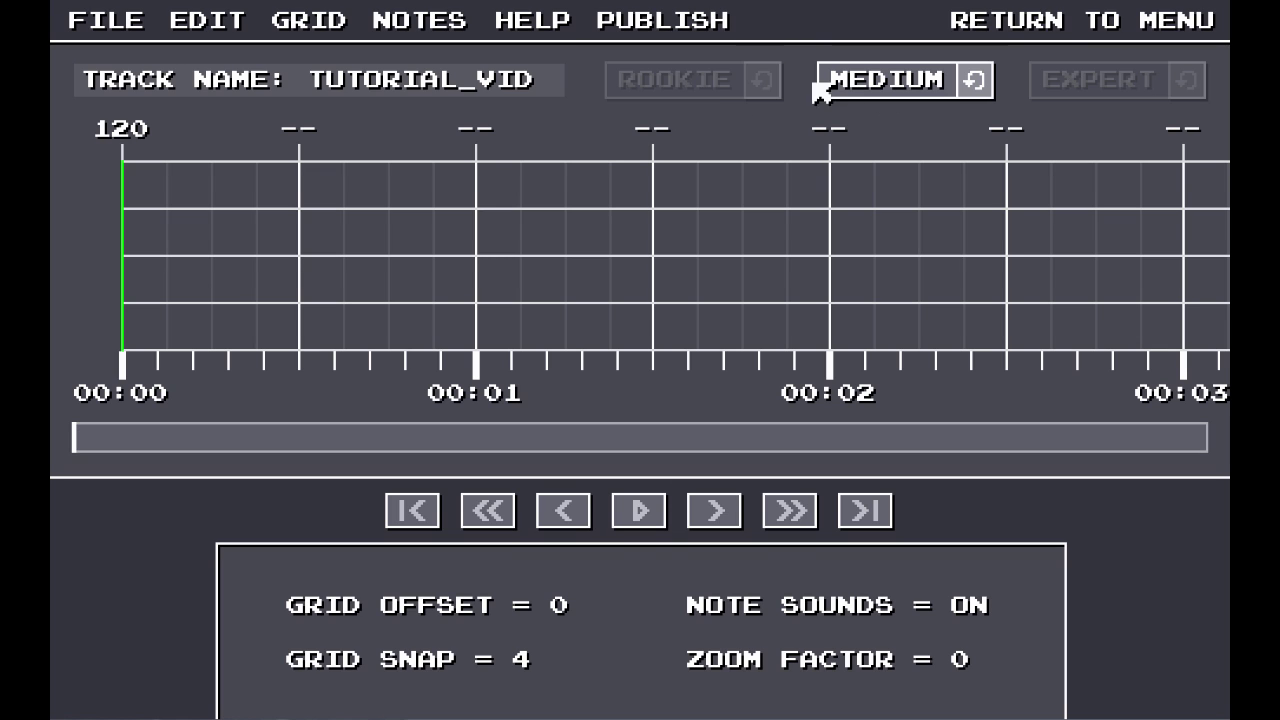
click(1054, 91)
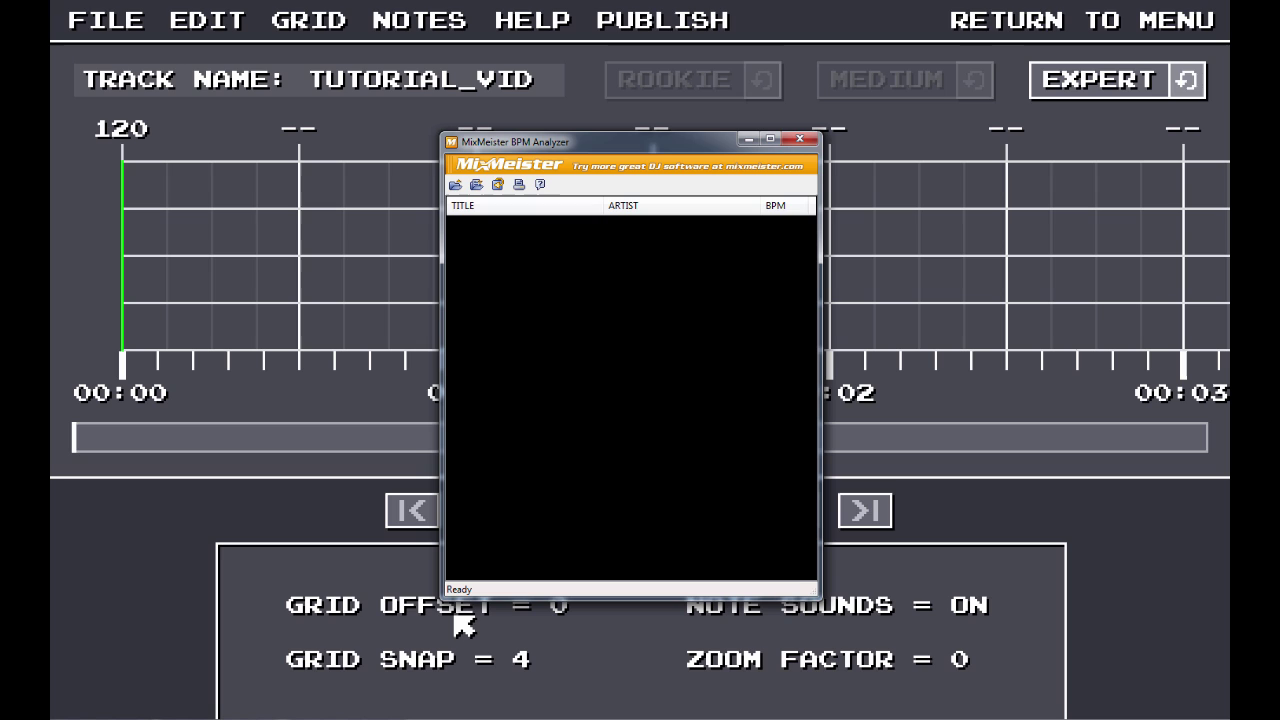
- Minimize the MixMeister BPM Analyzer window
click(748, 139)
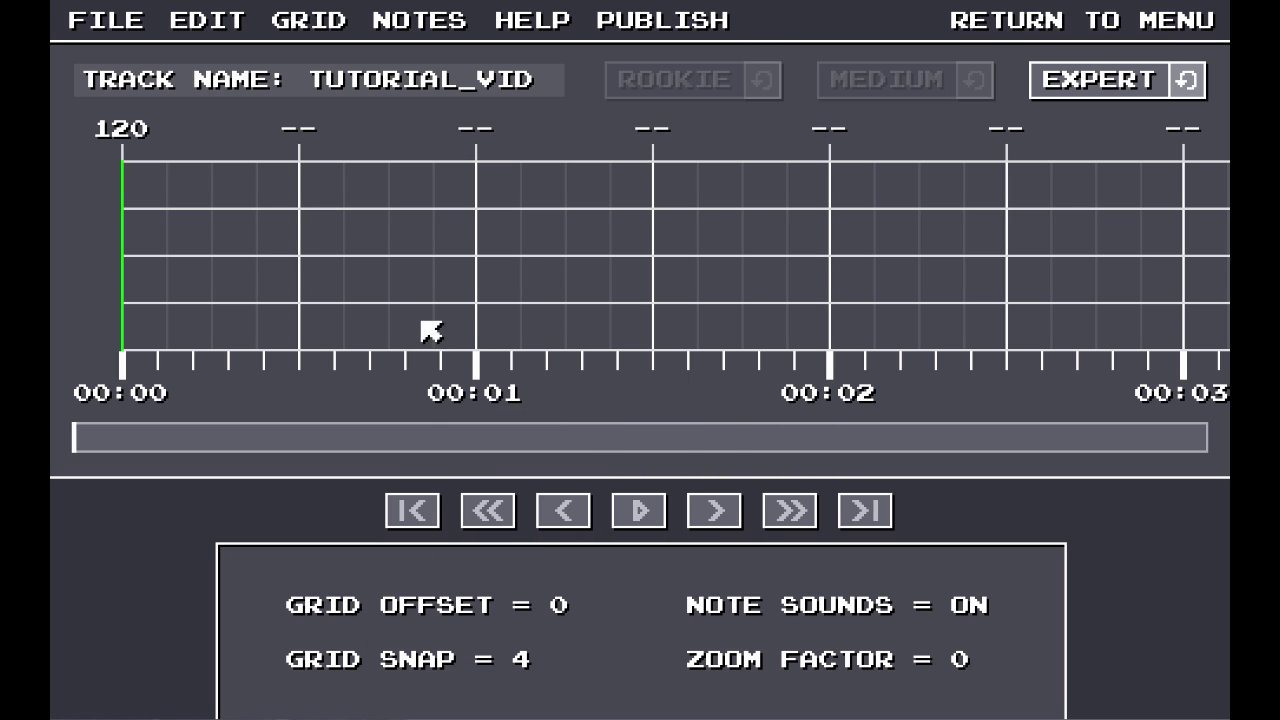
- Place two test notes on the middle line at the second and third beats and remove both
click(300, 257)
click(476, 258)
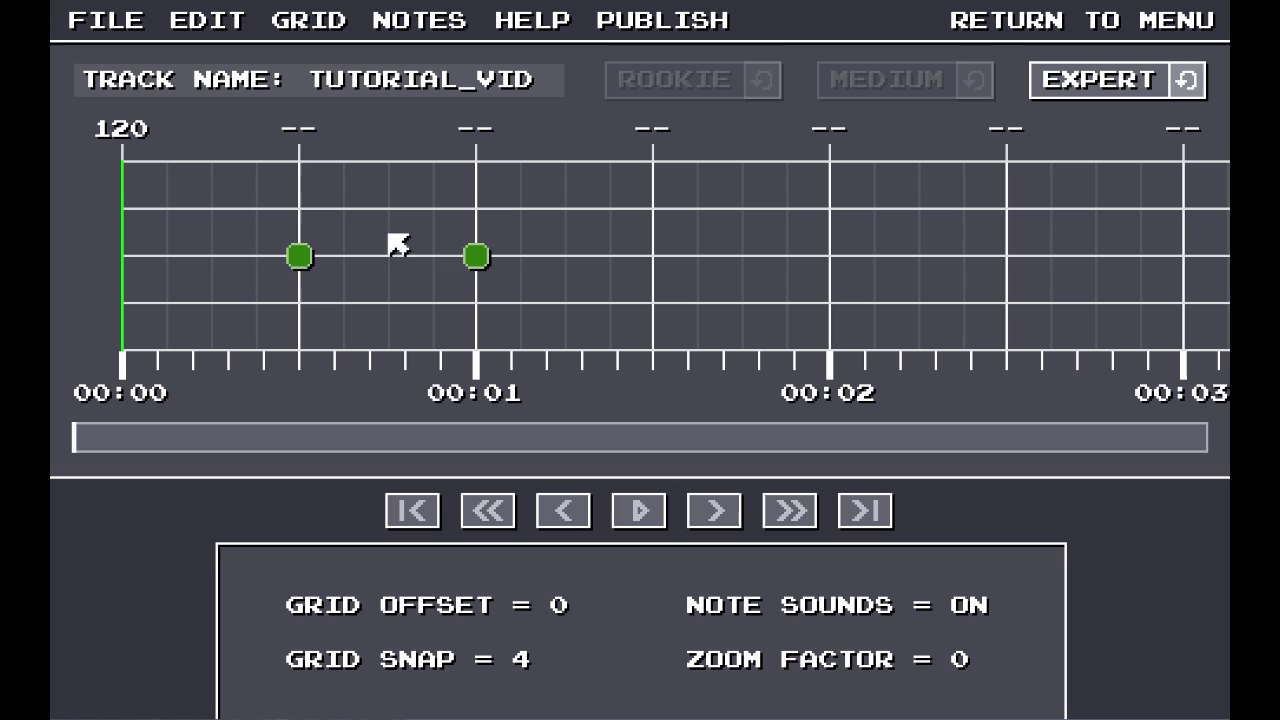
click(478, 262)
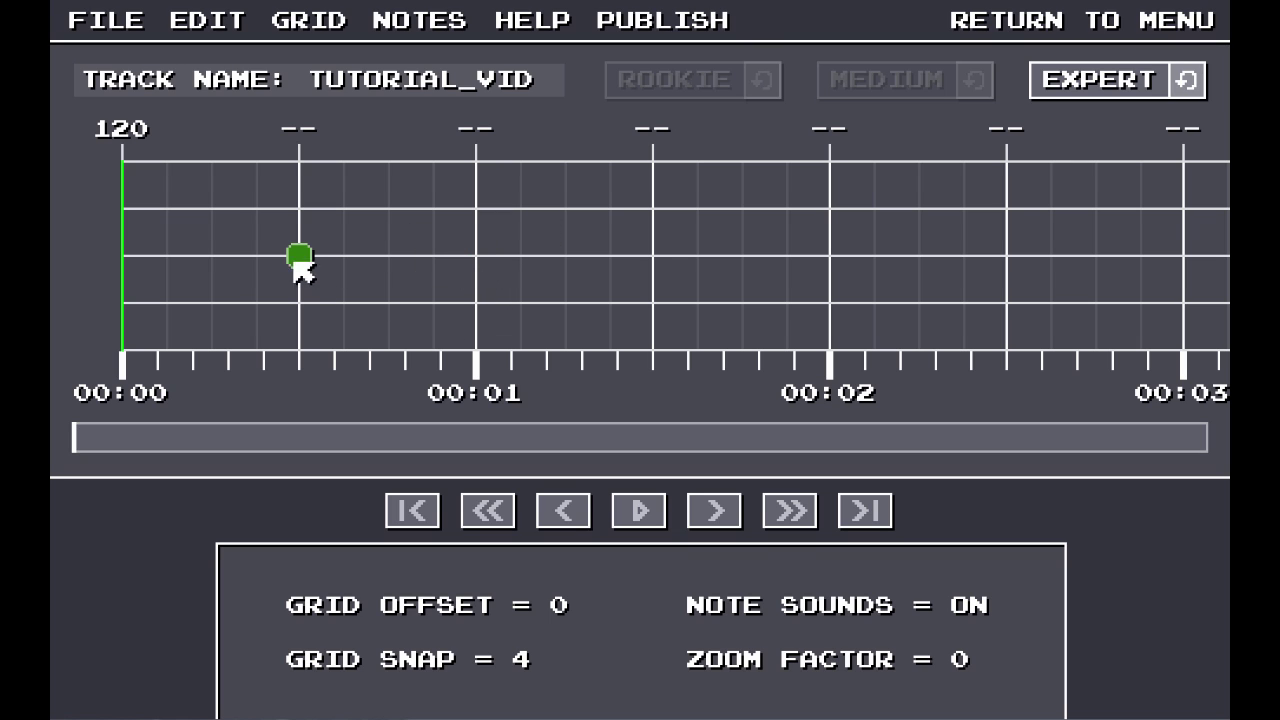
click(300, 262)
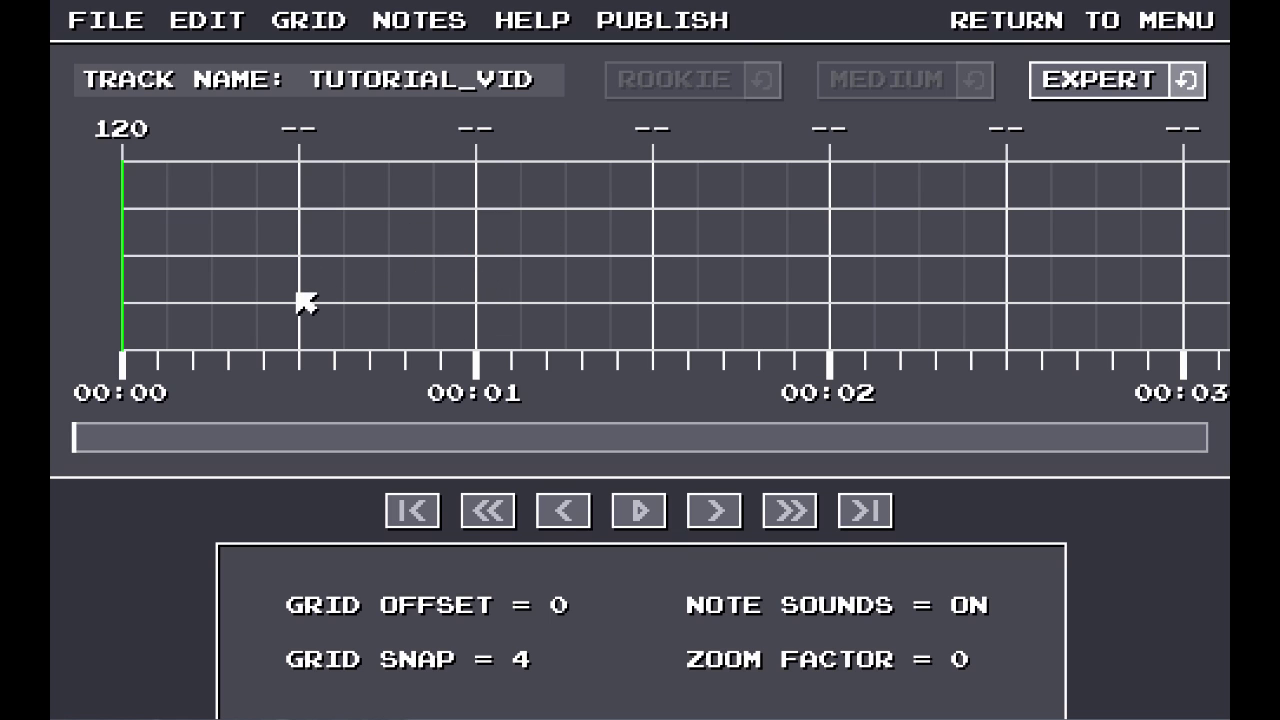
- Set the tempo at the start of the grid to 86 beats per minute
click(134, 132)
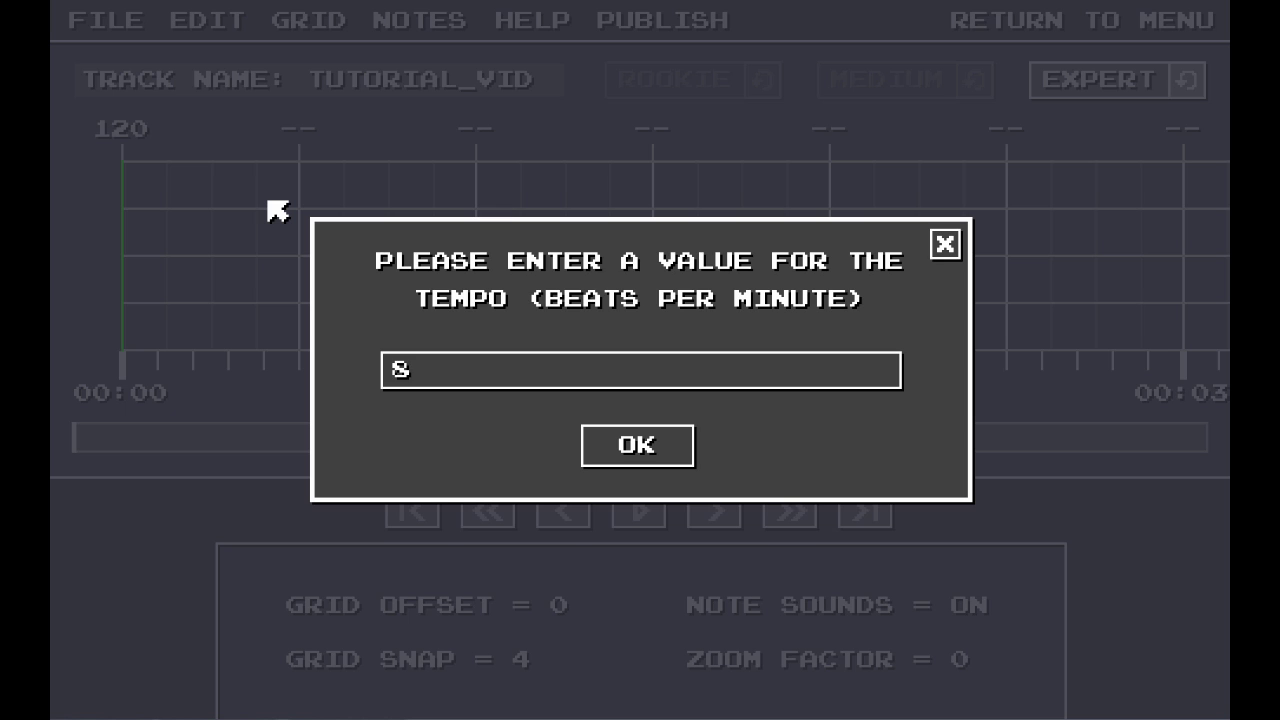
click(636, 444)
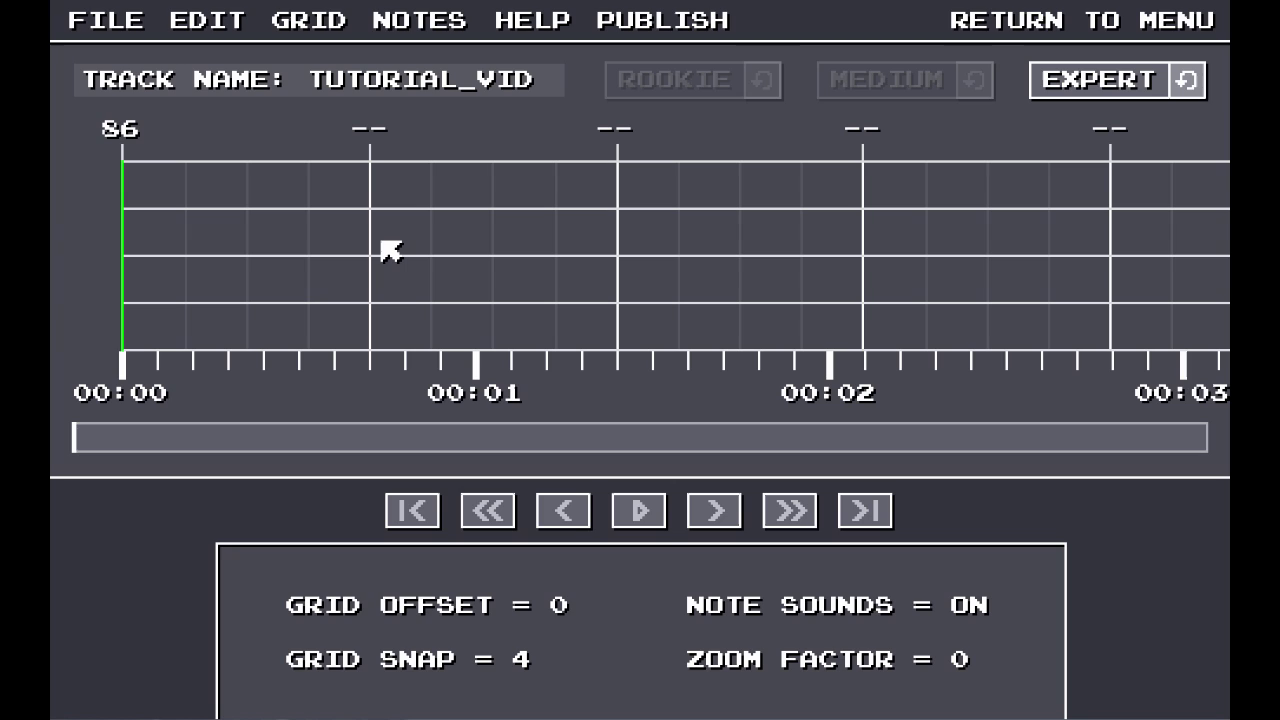
- Play the opening of the track twice from the start to listen for where the first beat falls
click(640, 527)
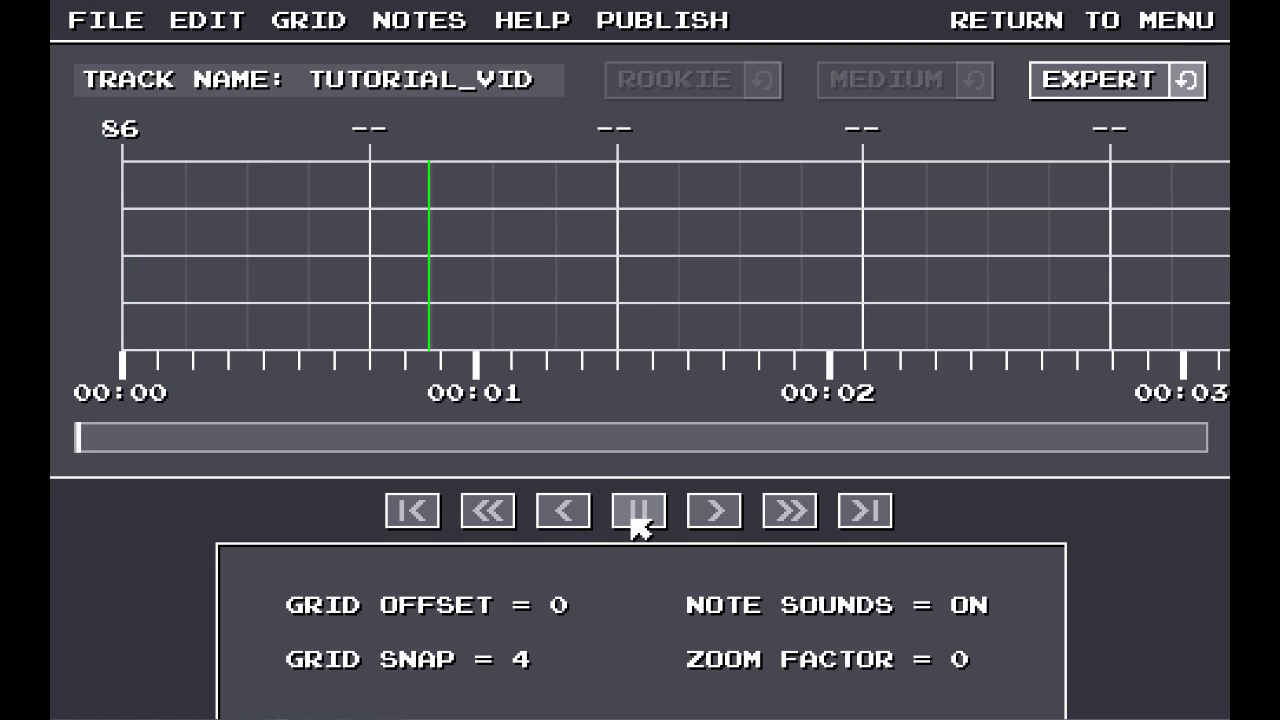
click(640, 527)
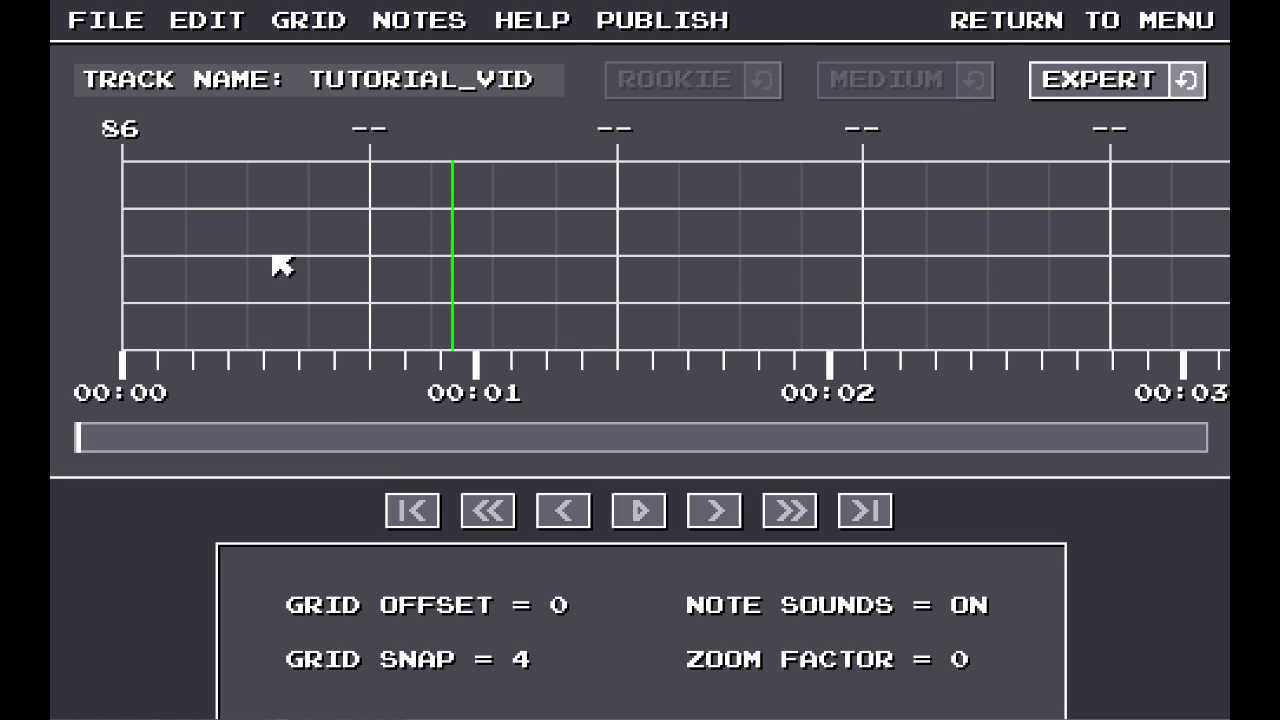
click(405, 510)
click(636, 515)
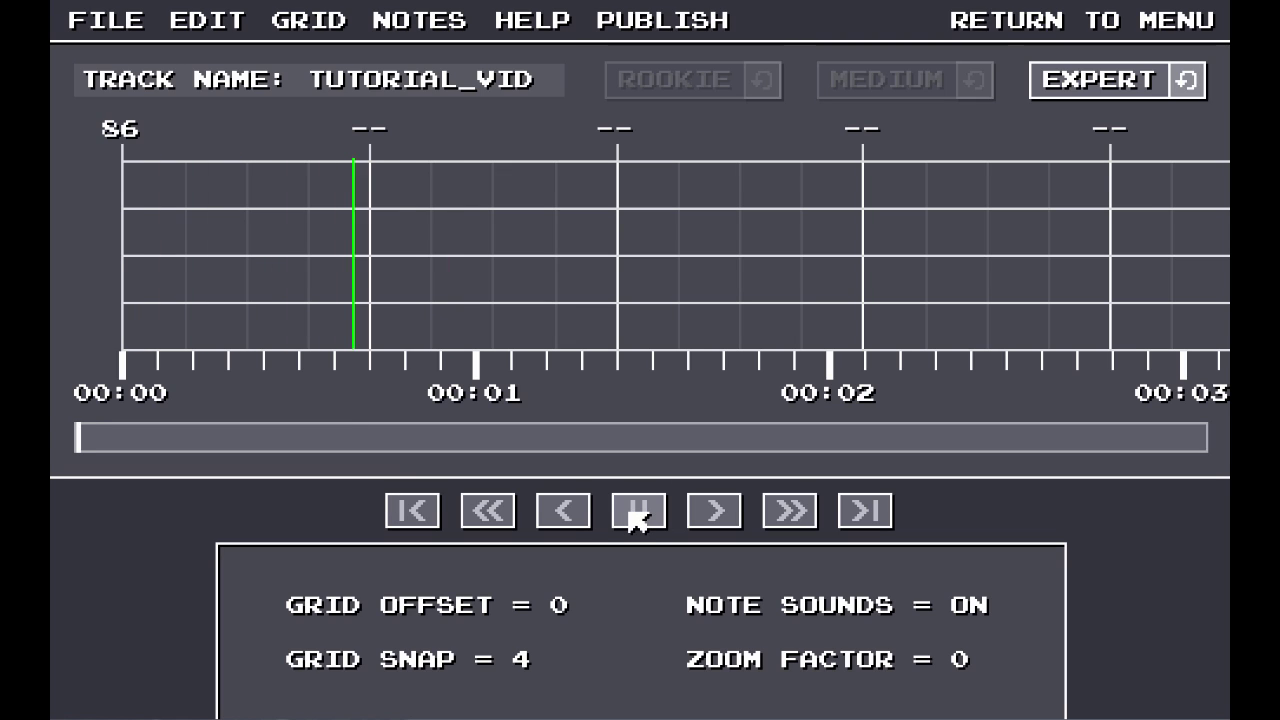
click(636, 515)
- Place a note on the middle line at the grid's first beat and set the grid offset to 50 pixels
click(122, 256)
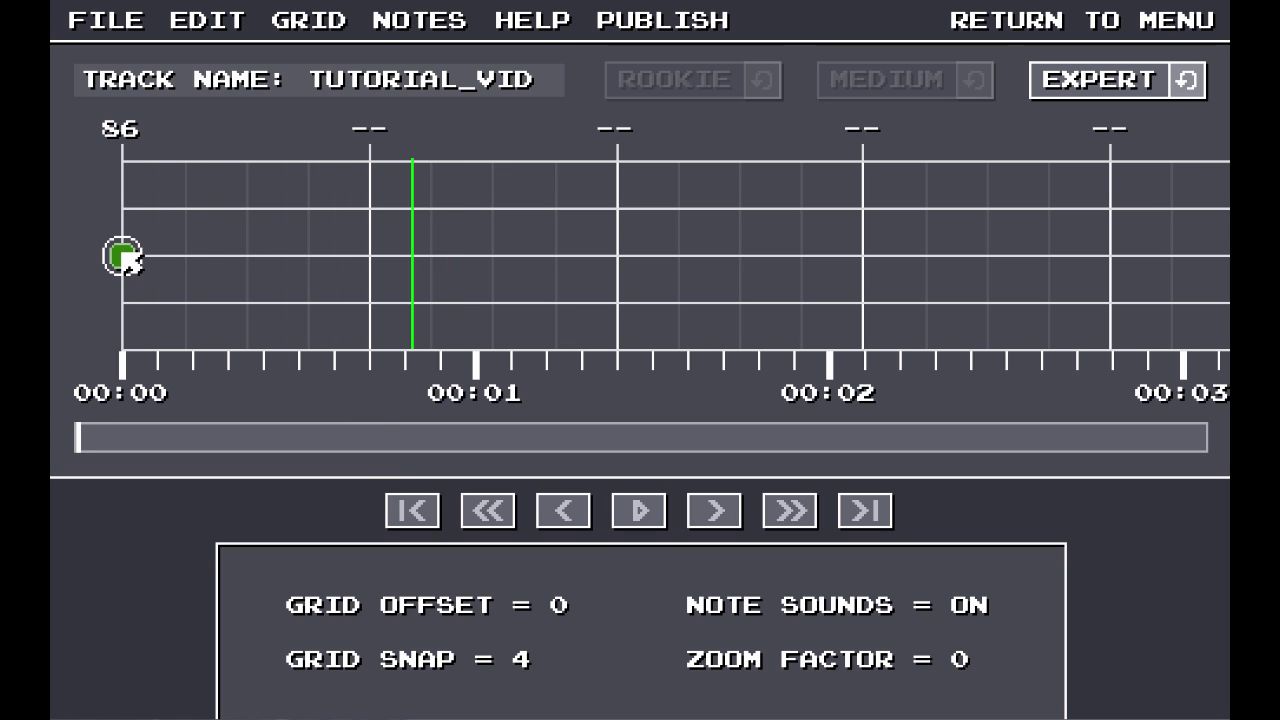
click(322, 32)
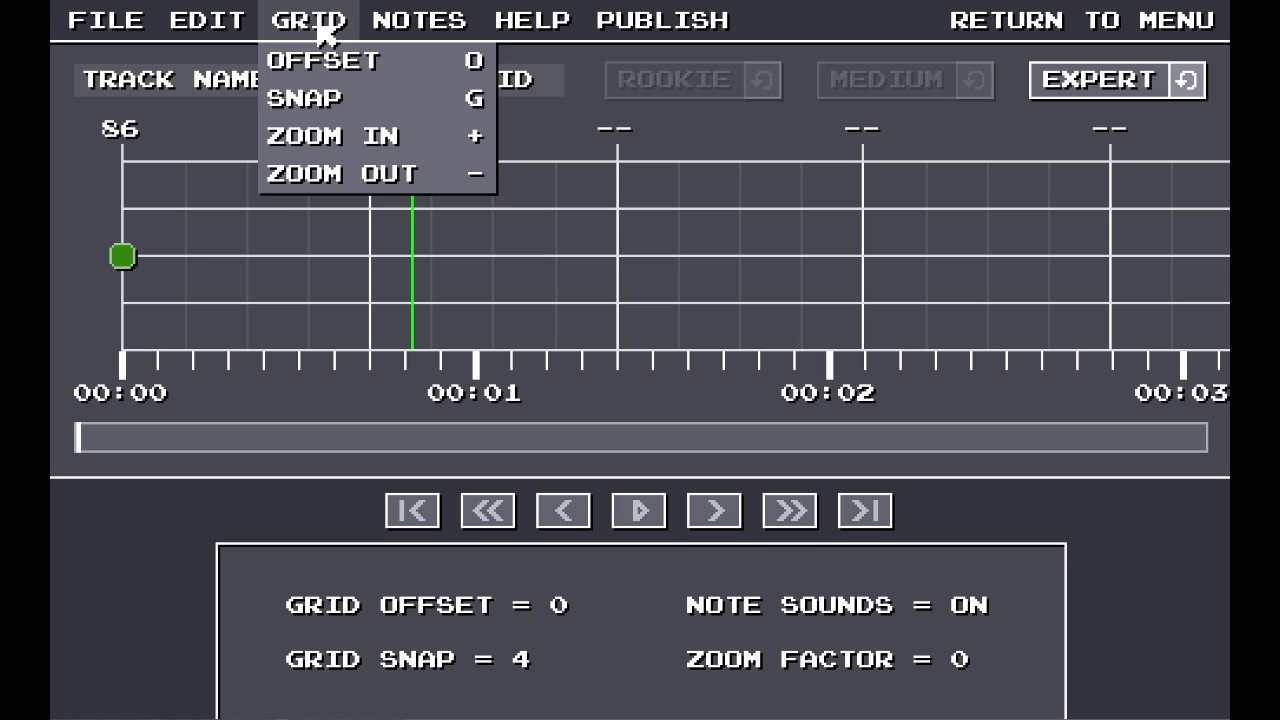
click(334, 66)
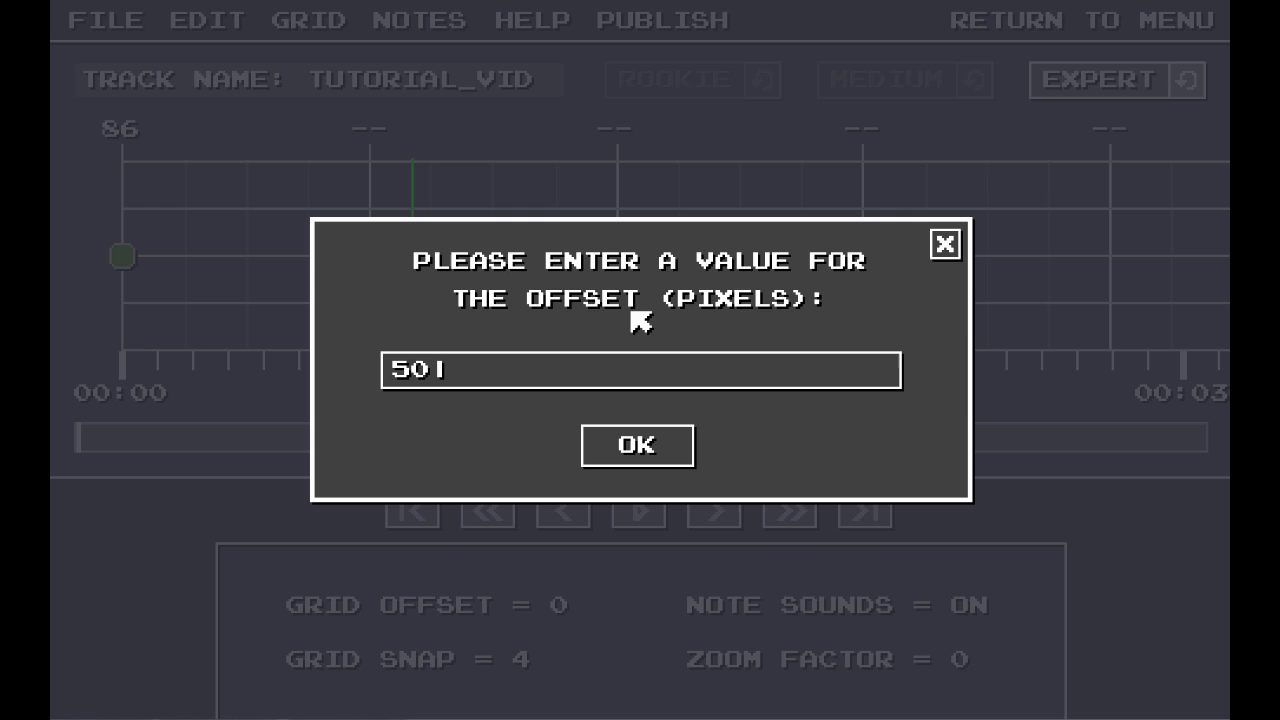
click(648, 440)
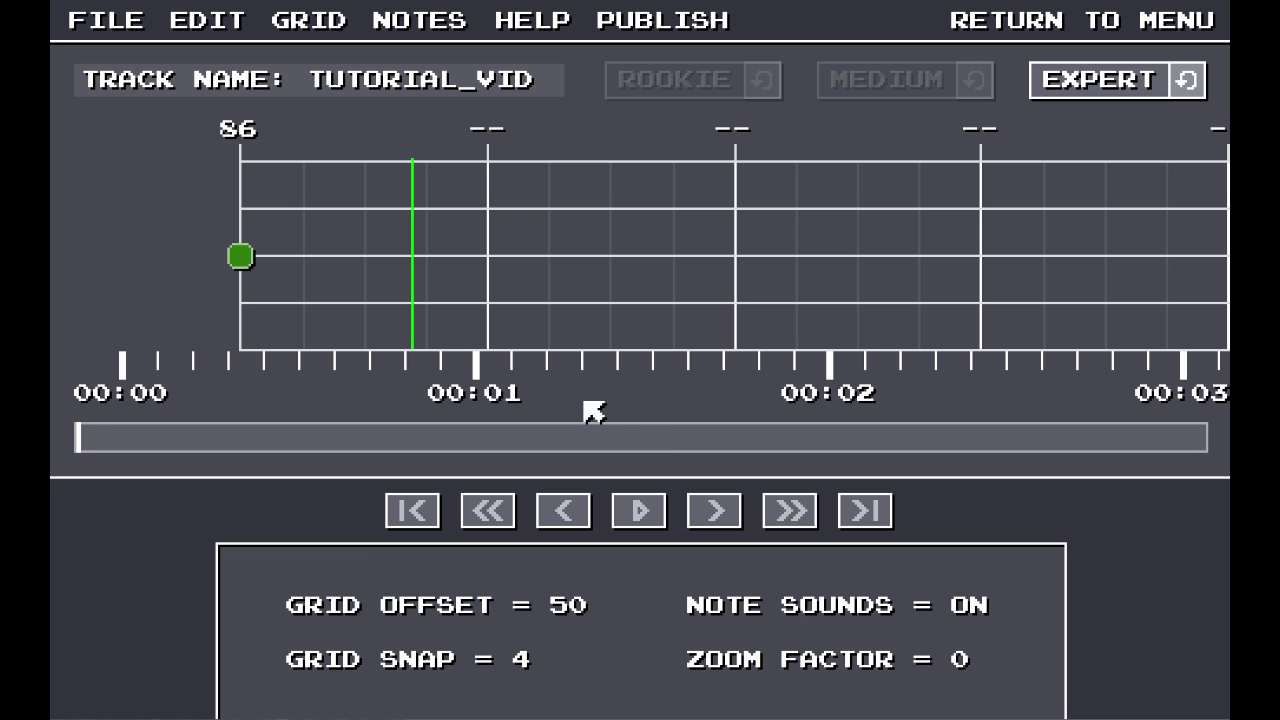
- Replay the opening from the start several times to check the first note's timing against the music
click(428, 514)
click(640, 514)
click(640, 514)
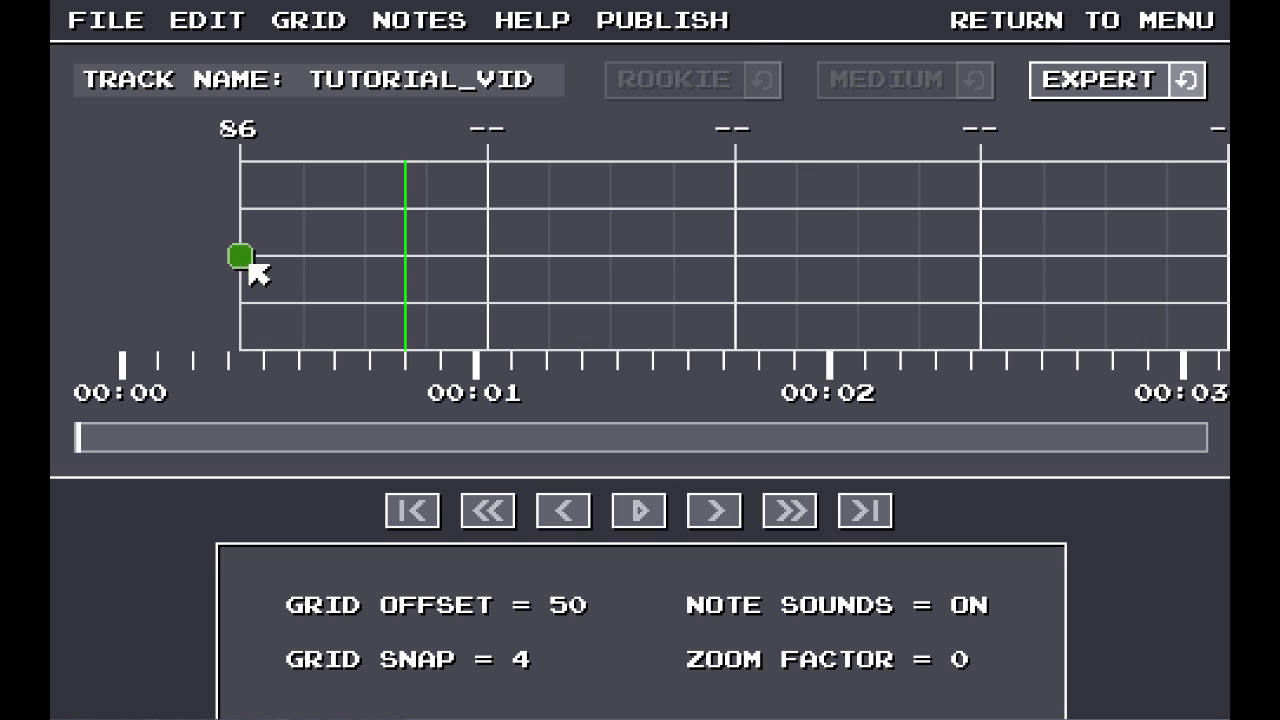
click(412, 510)
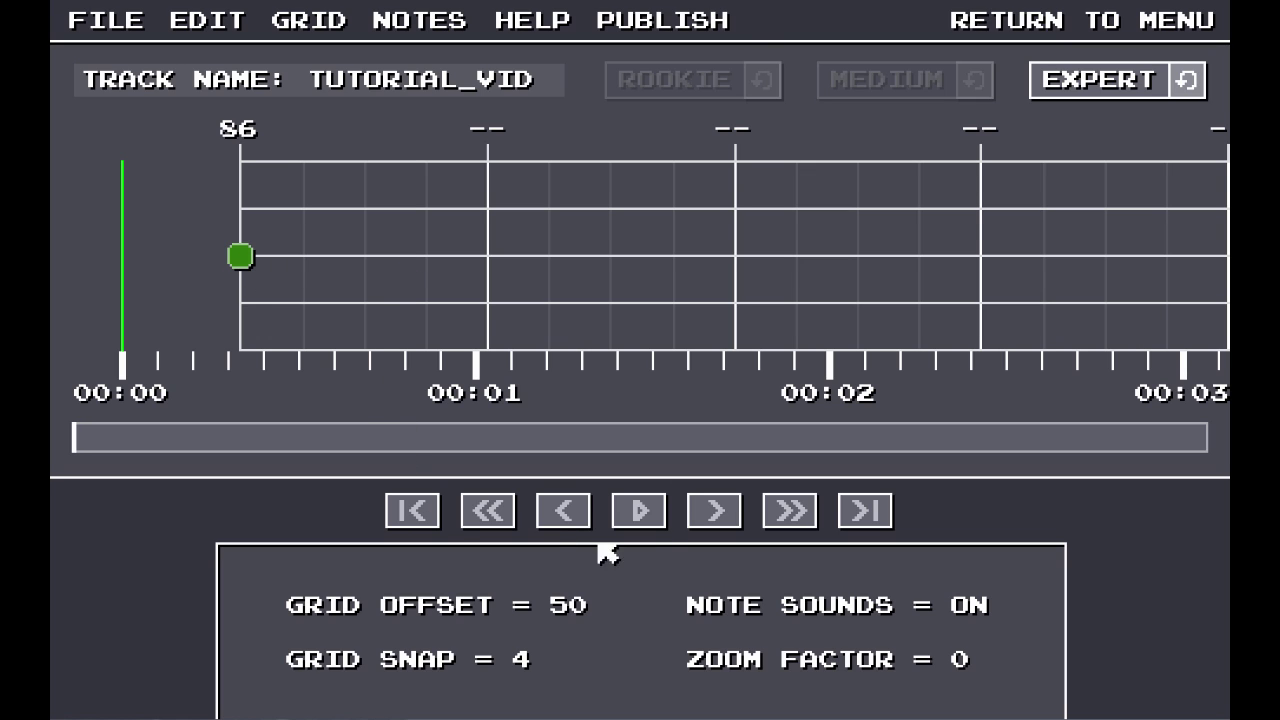
click(645, 517)
click(645, 518)
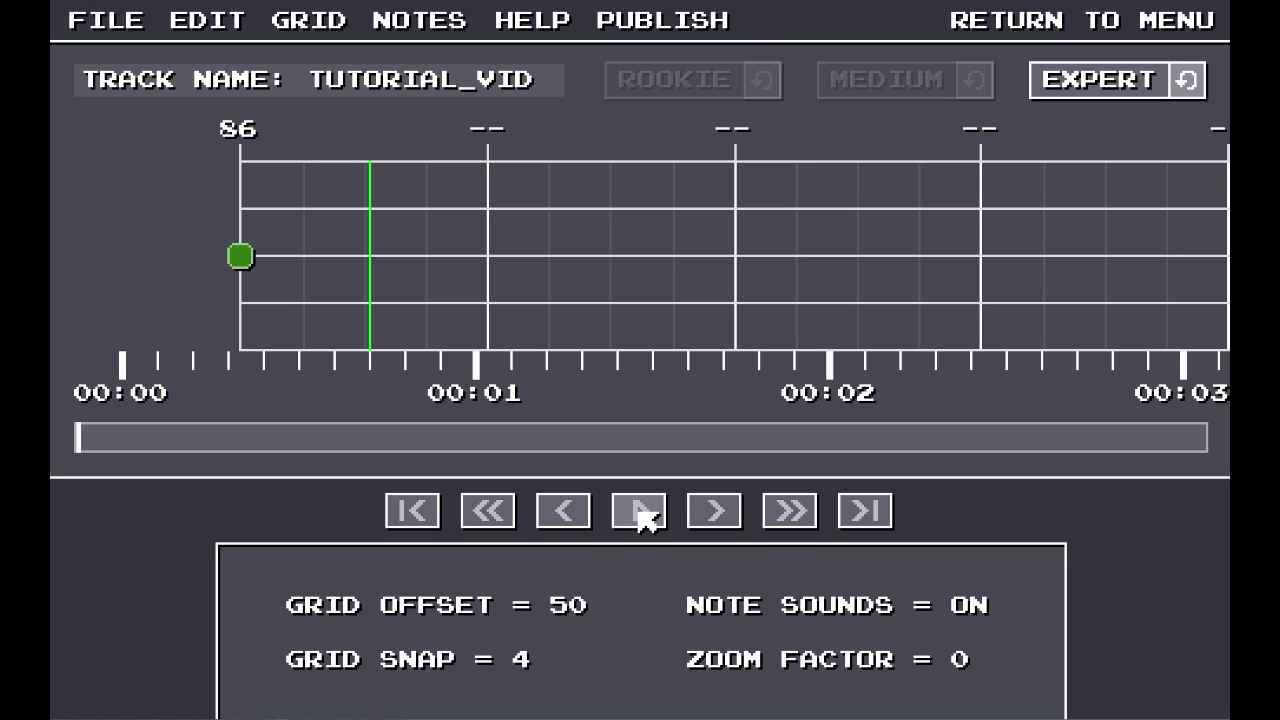
click(437, 518)
click(645, 515)
click(645, 515)
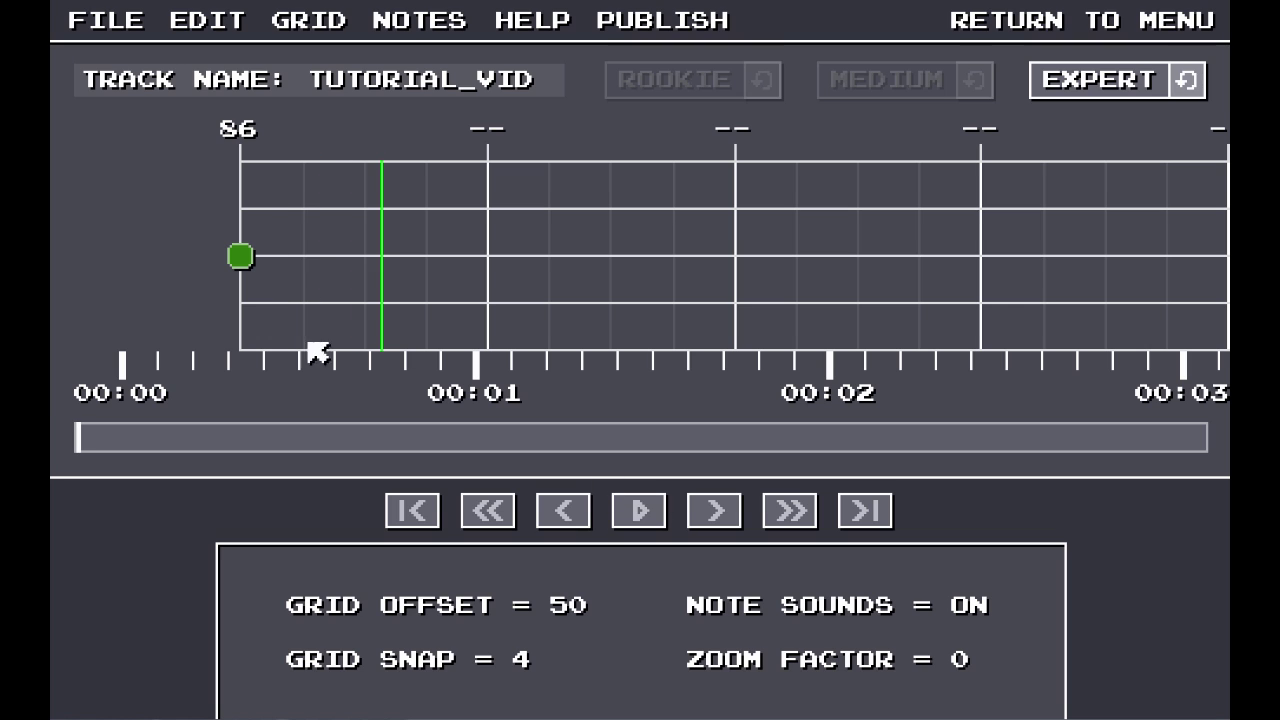
- Set the grid offset to 70 pixels
click(330, 25)
click(333, 60)
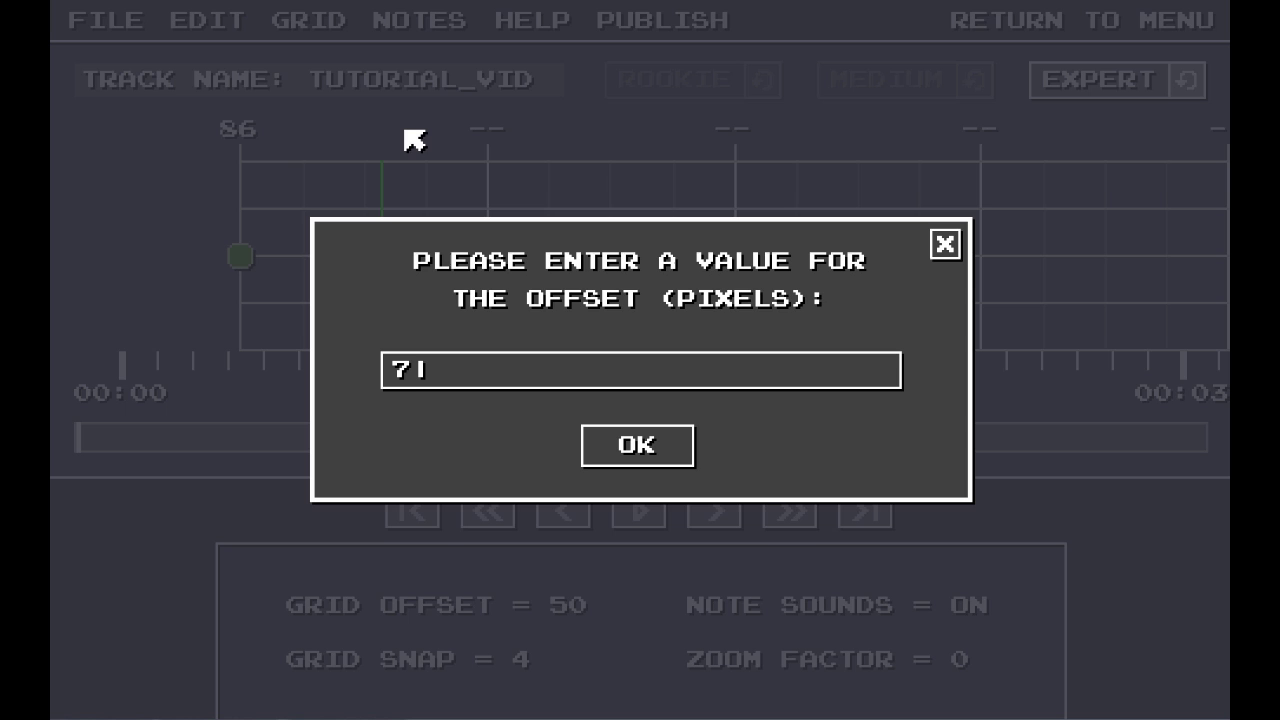
click(646, 455)
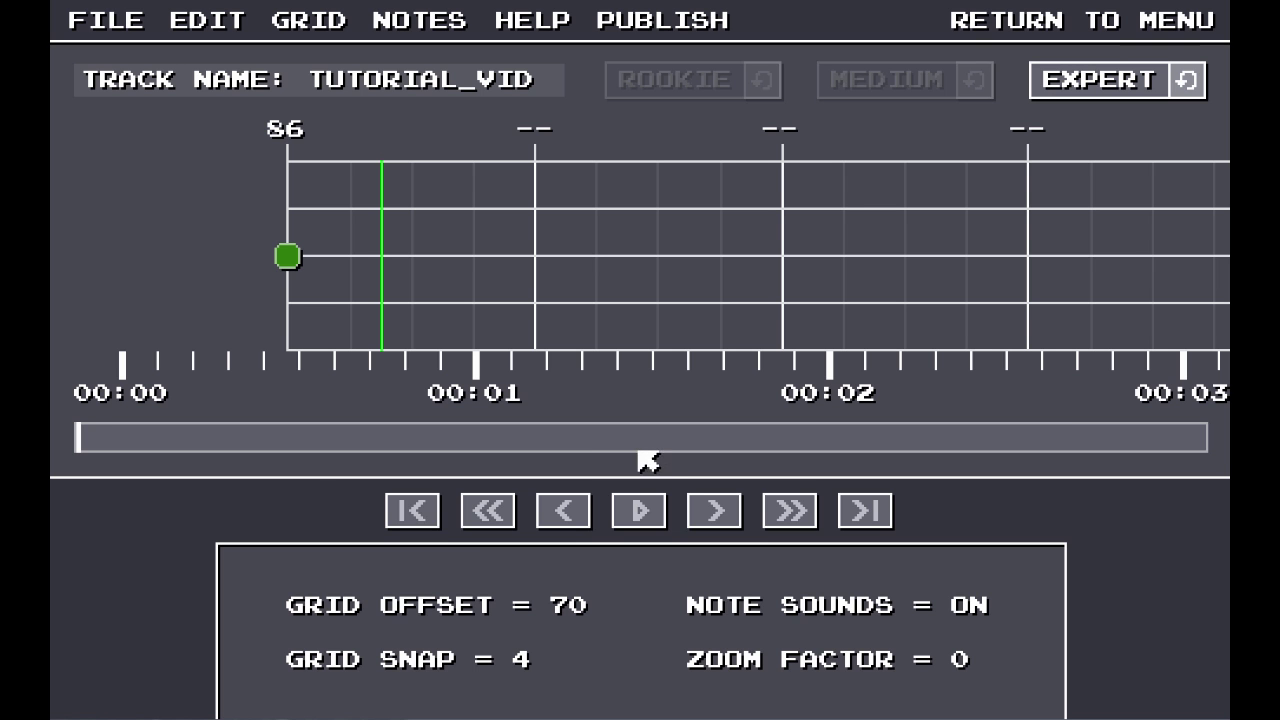
- Replay the opening from the start twice to check the first note's timing with the new offset, and return to the beginning
click(409, 511)
click(640, 513)
click(640, 513)
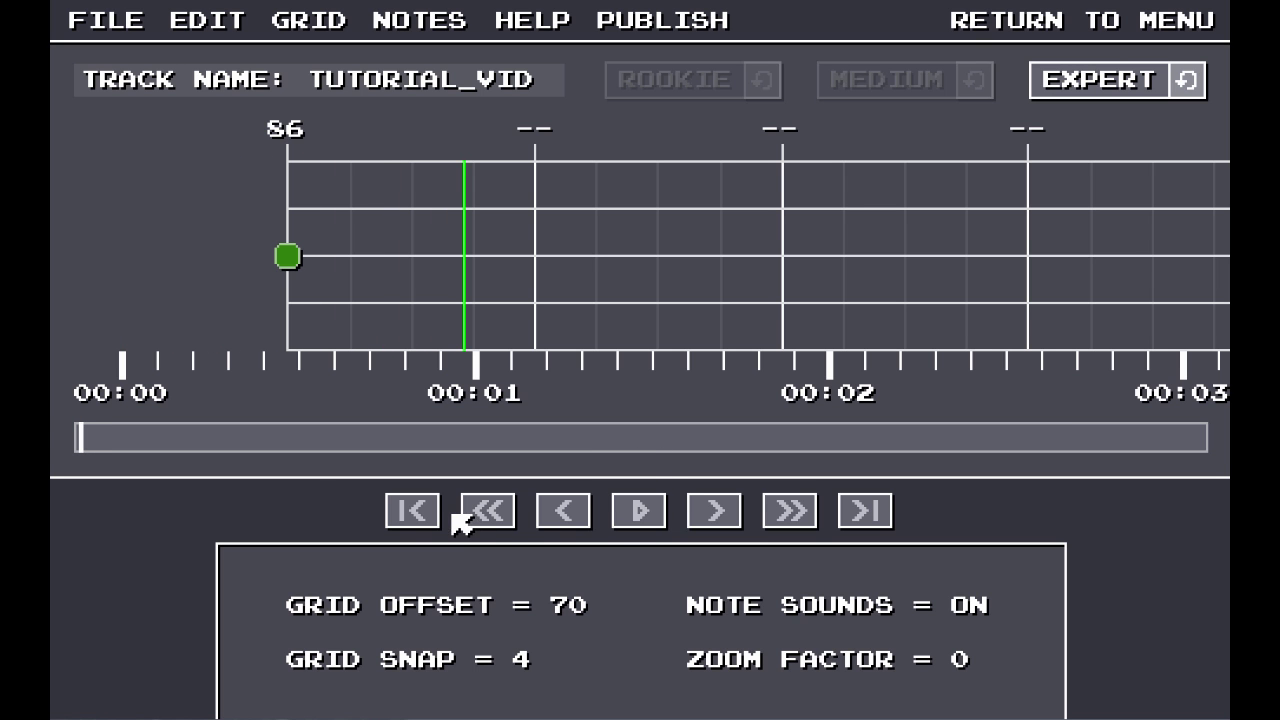
click(410, 511)
click(640, 513)
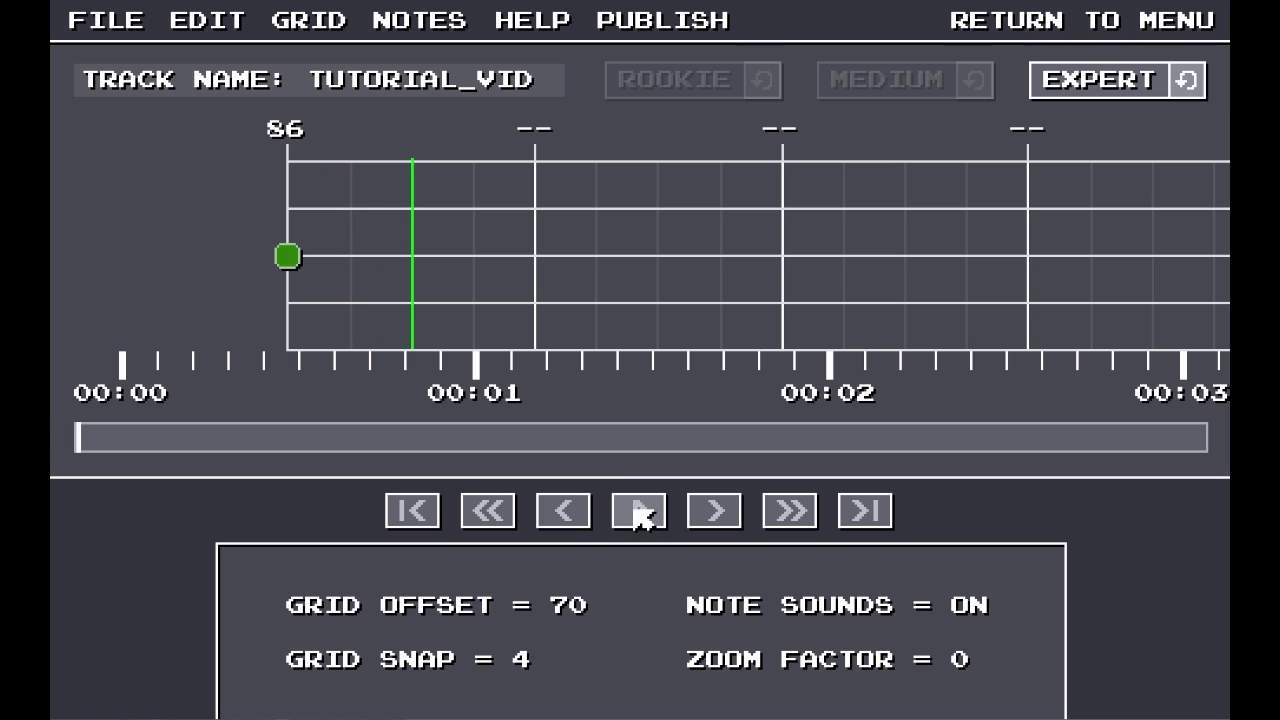
click(431, 516)
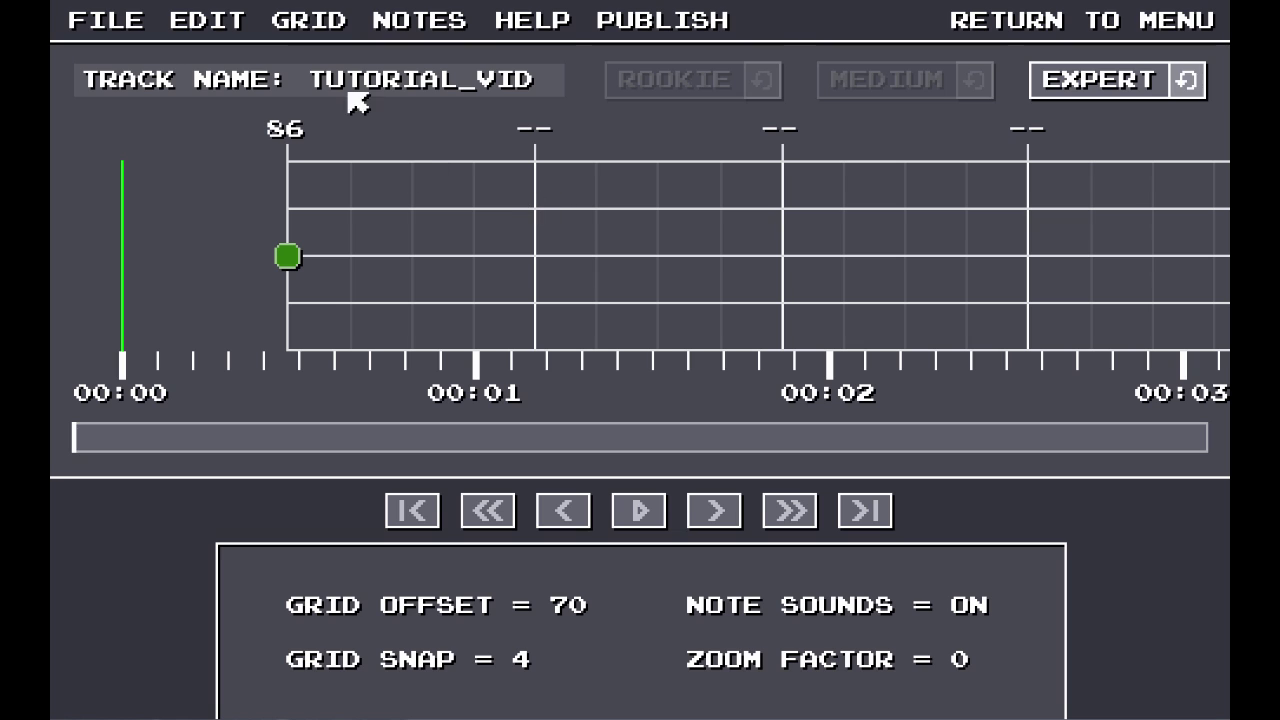
- Set the grid snap to 8 divisions per beat
click(305, 25)
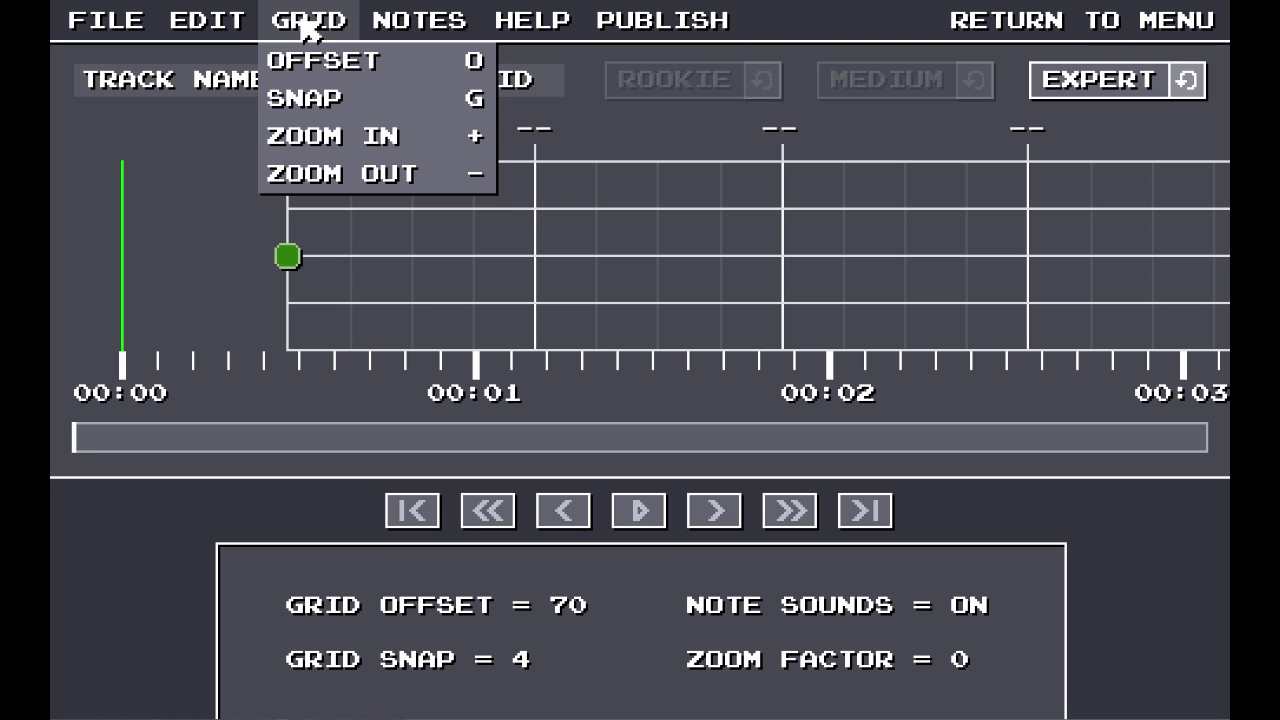
click(311, 100)
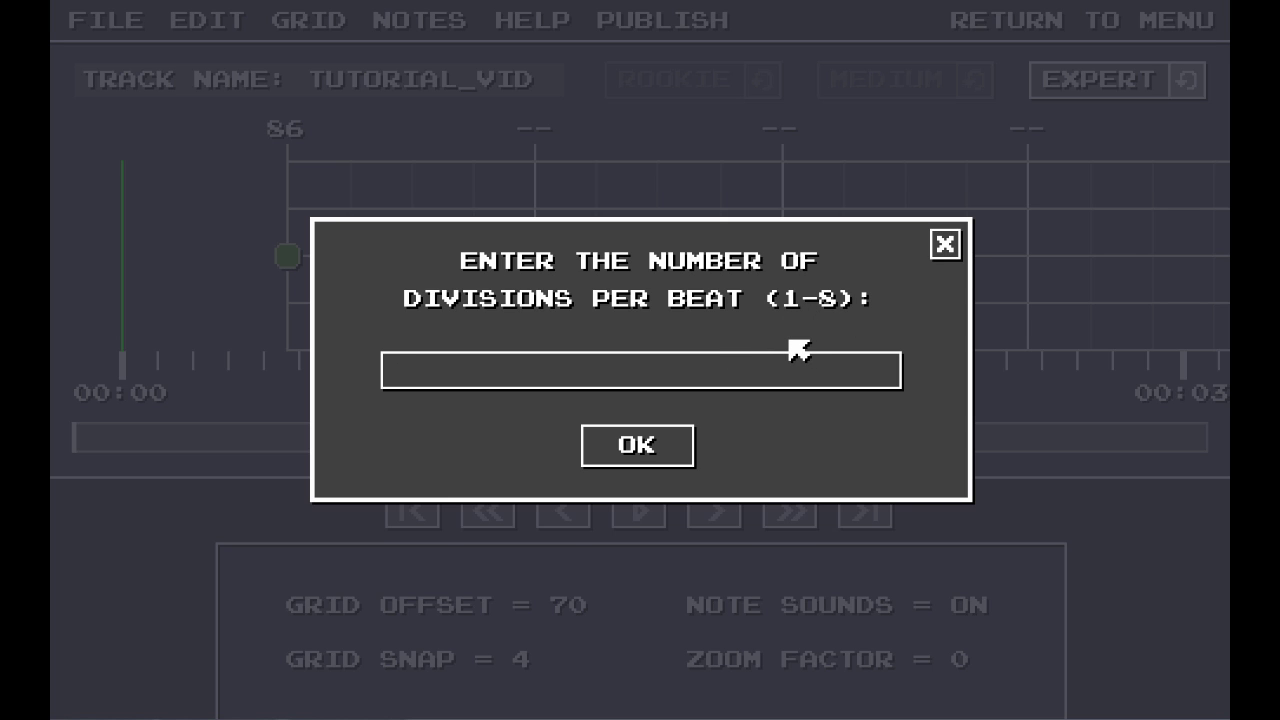
click(660, 441)
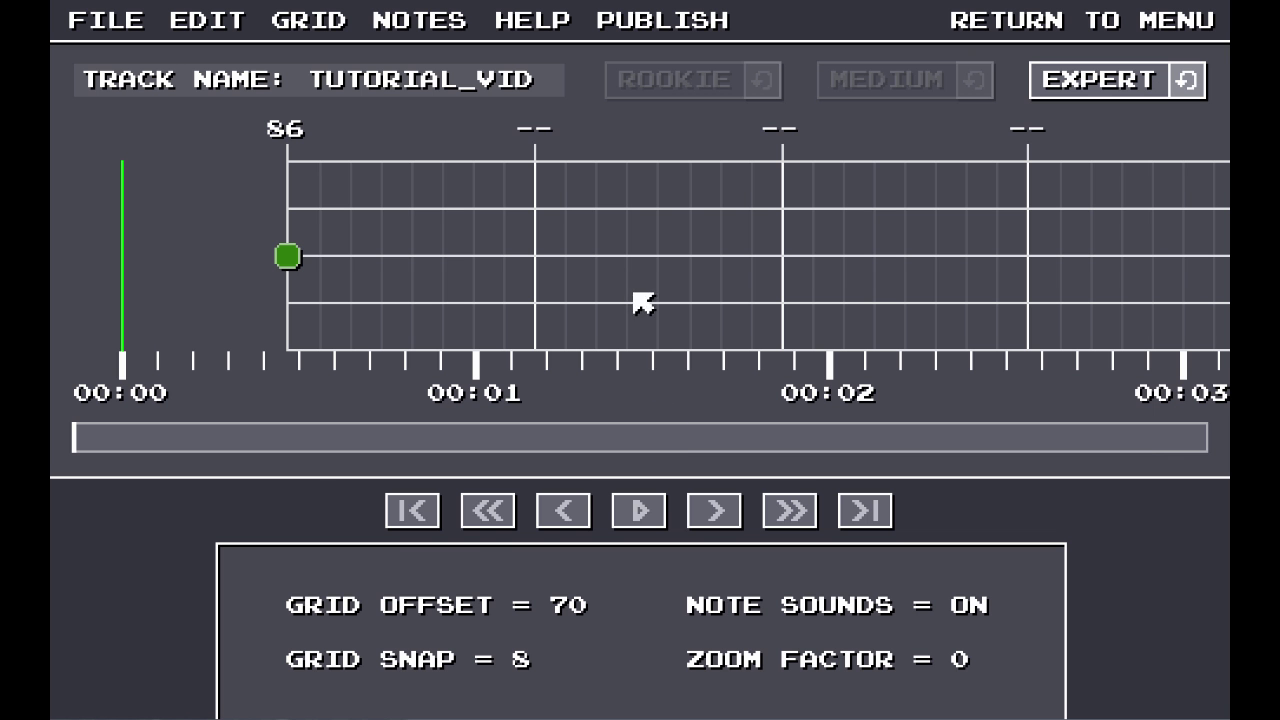
- Place three notes on consecutive eighth divisions after the first note, alternating between the second line and the uppermost line
click(326, 209)
click(350, 165)
click(380, 210)
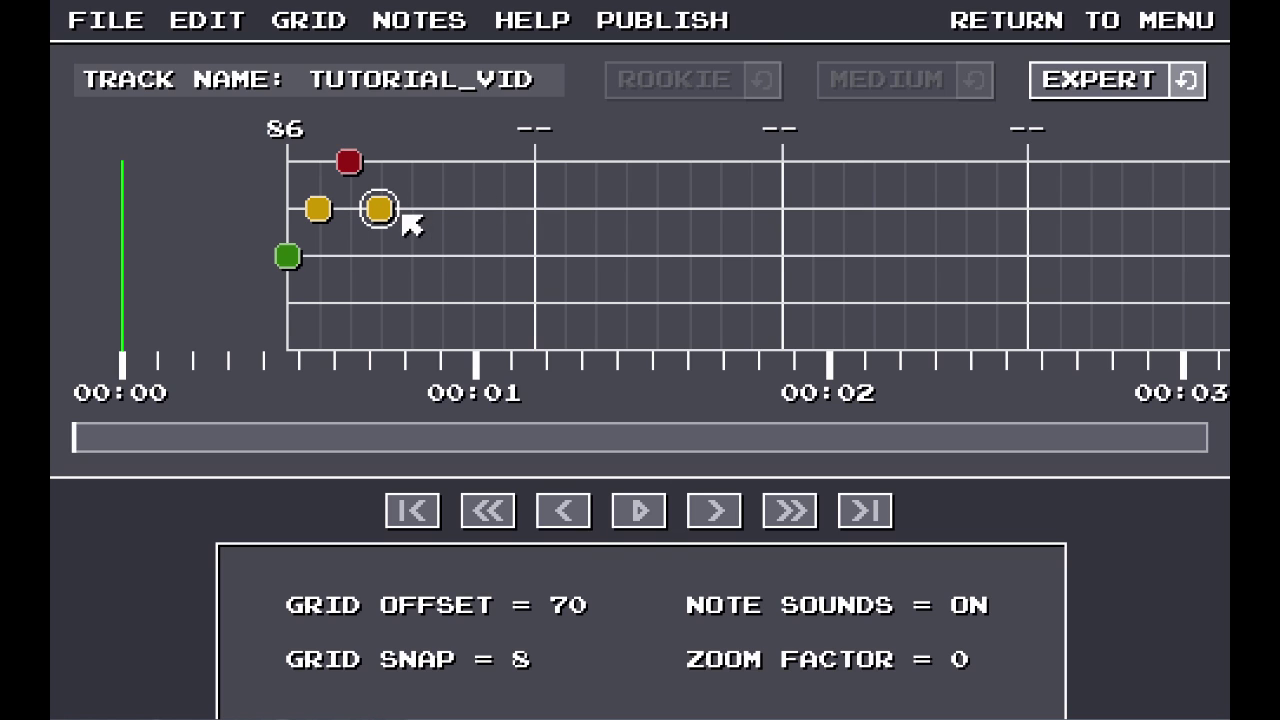
- Delete the three trial notes following the first note and set the grid snap to 4 divisions per beat
right_click(381, 210)
right_click(350, 163)
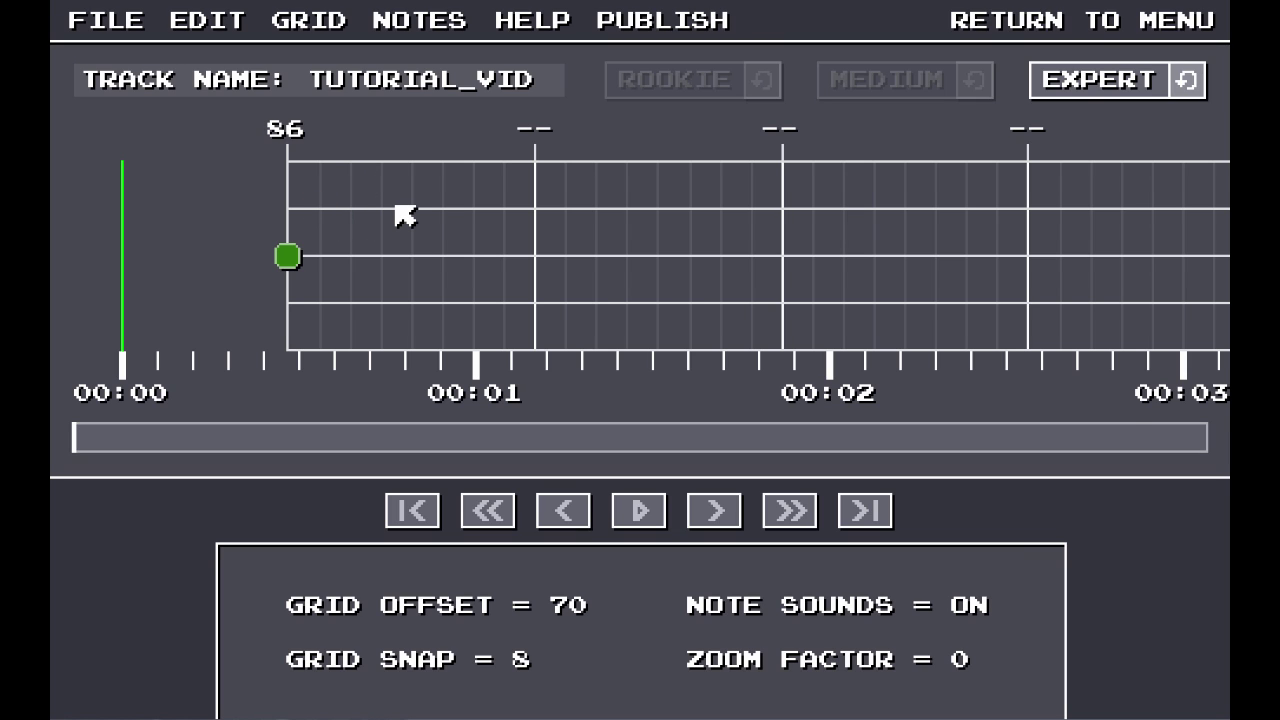
key(s)
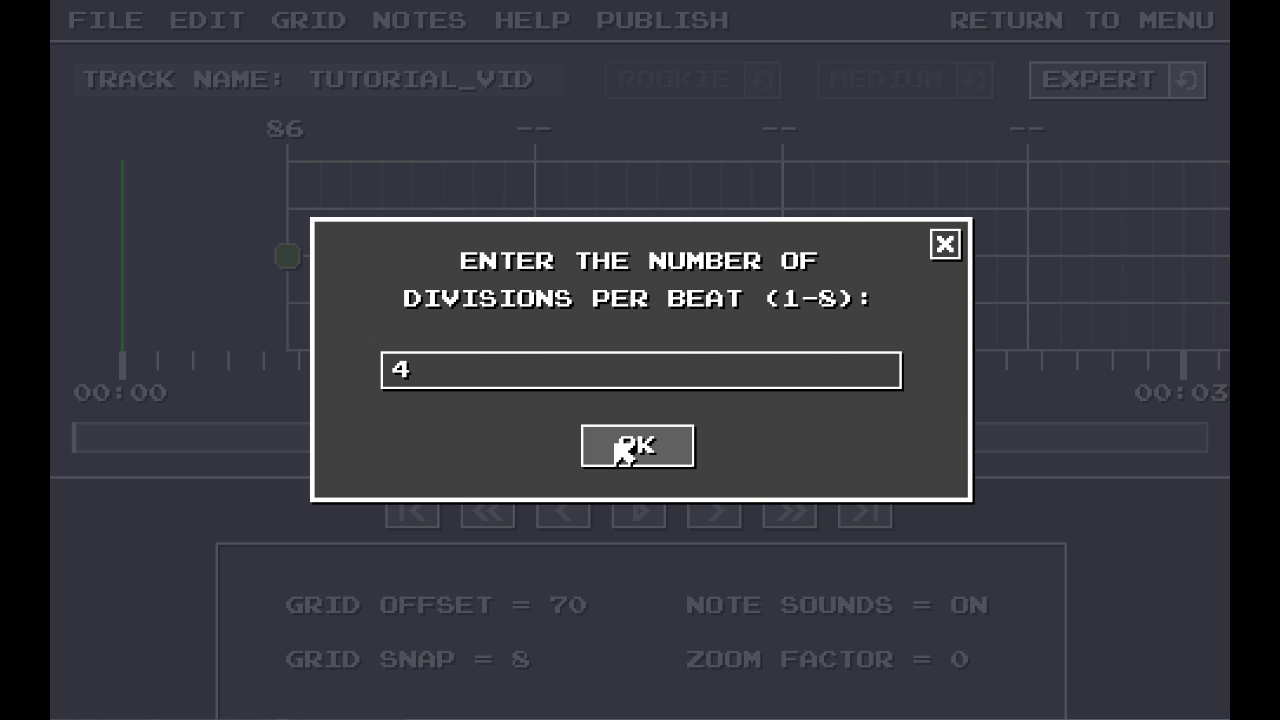
click(623, 447)
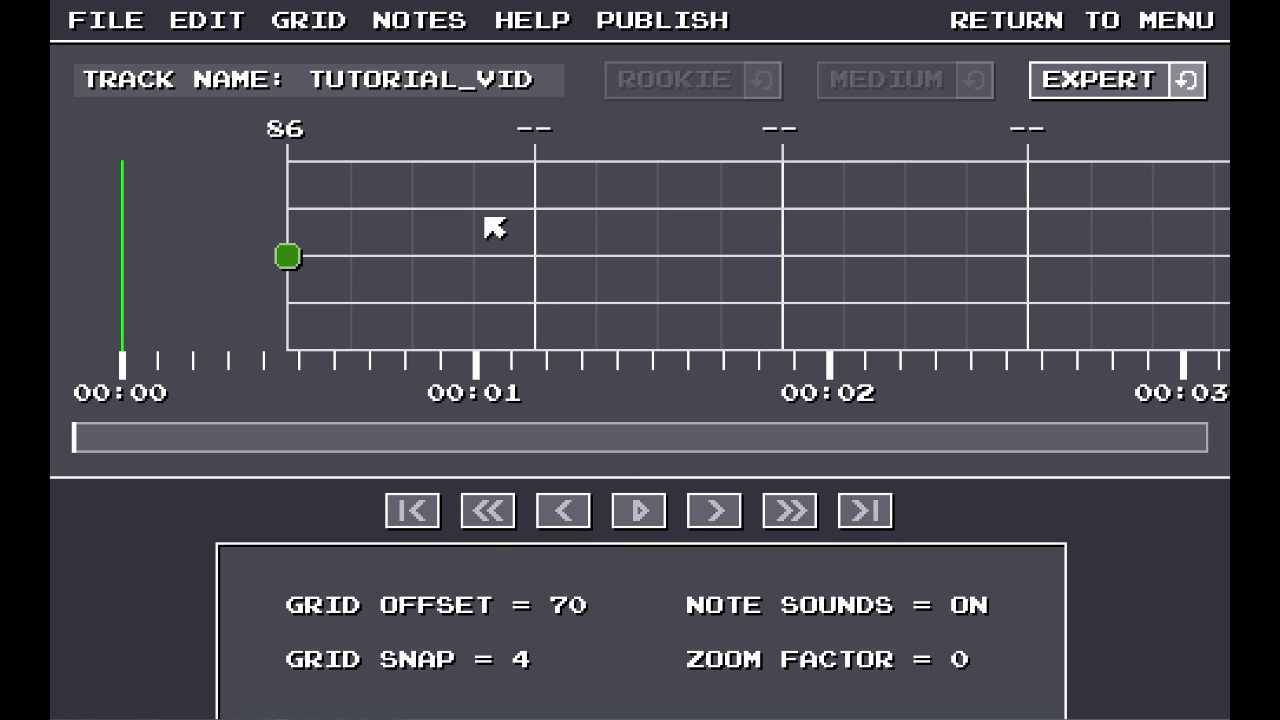
- Zoom the grid in to a factor of +2 and back out to 0
click(310, 24)
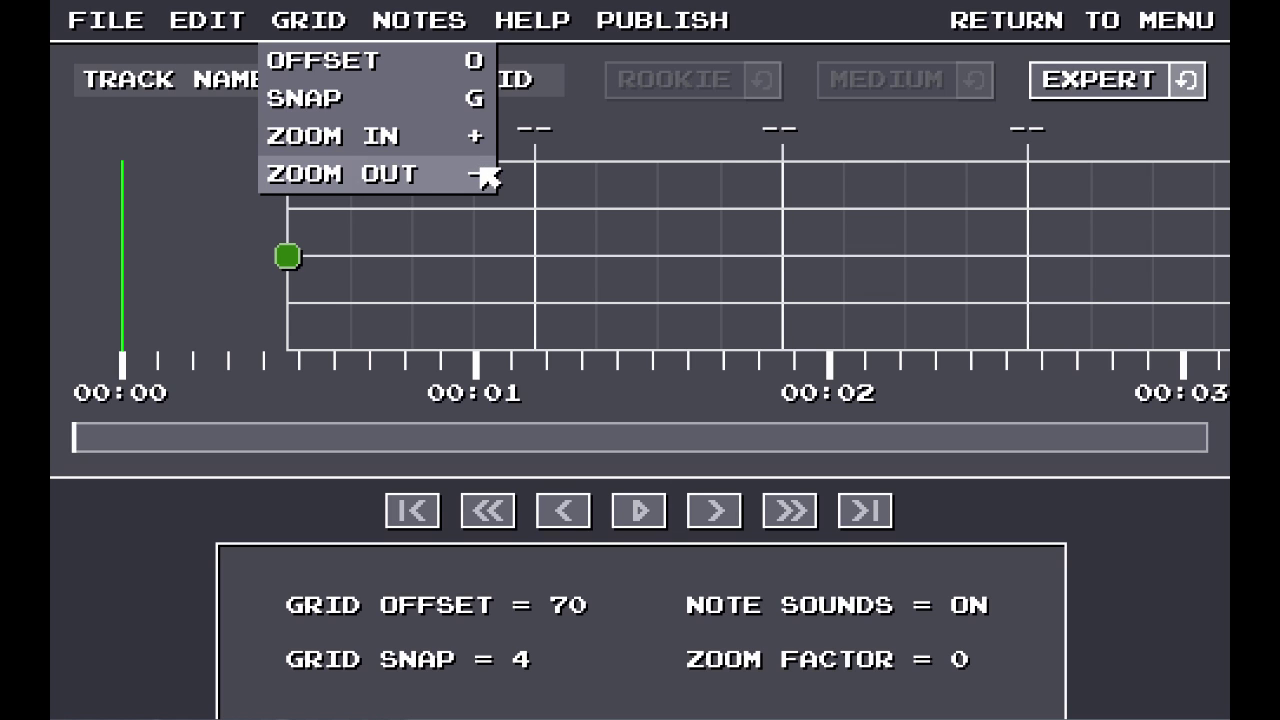
click(337, 135)
click(313, 22)
click(349, 138)
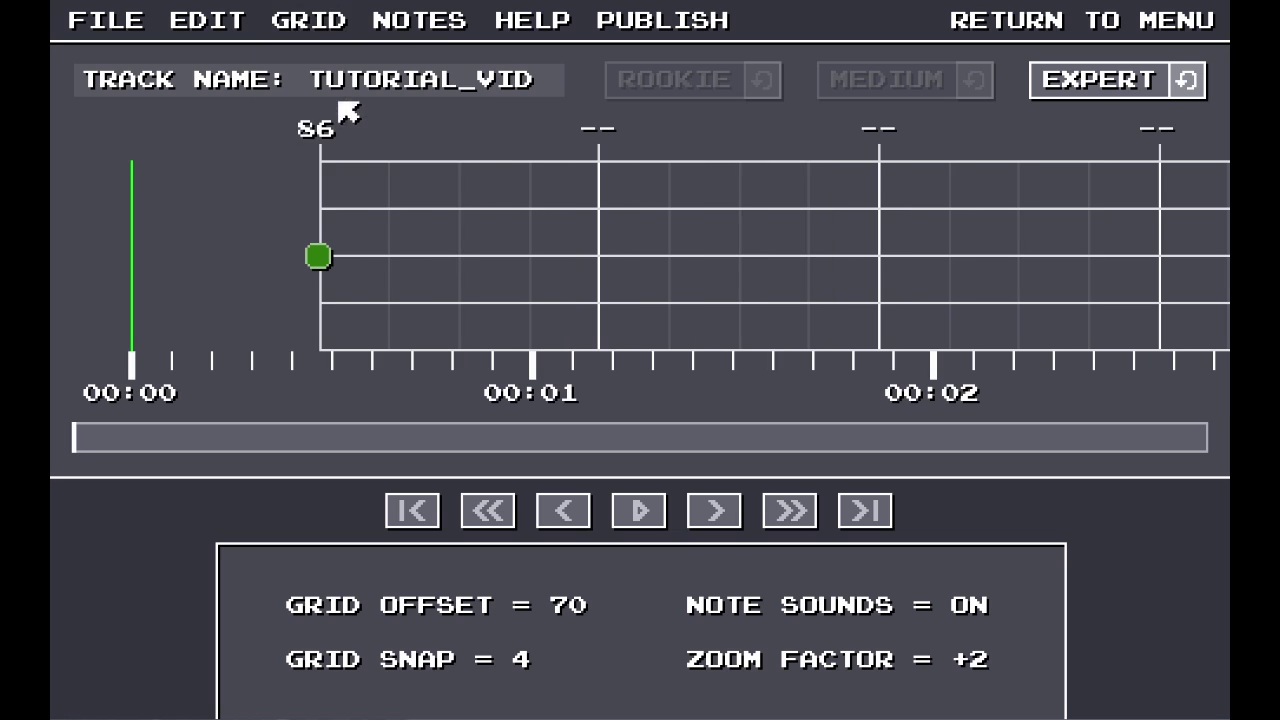
click(310, 20)
click(337, 168)
click(310, 20)
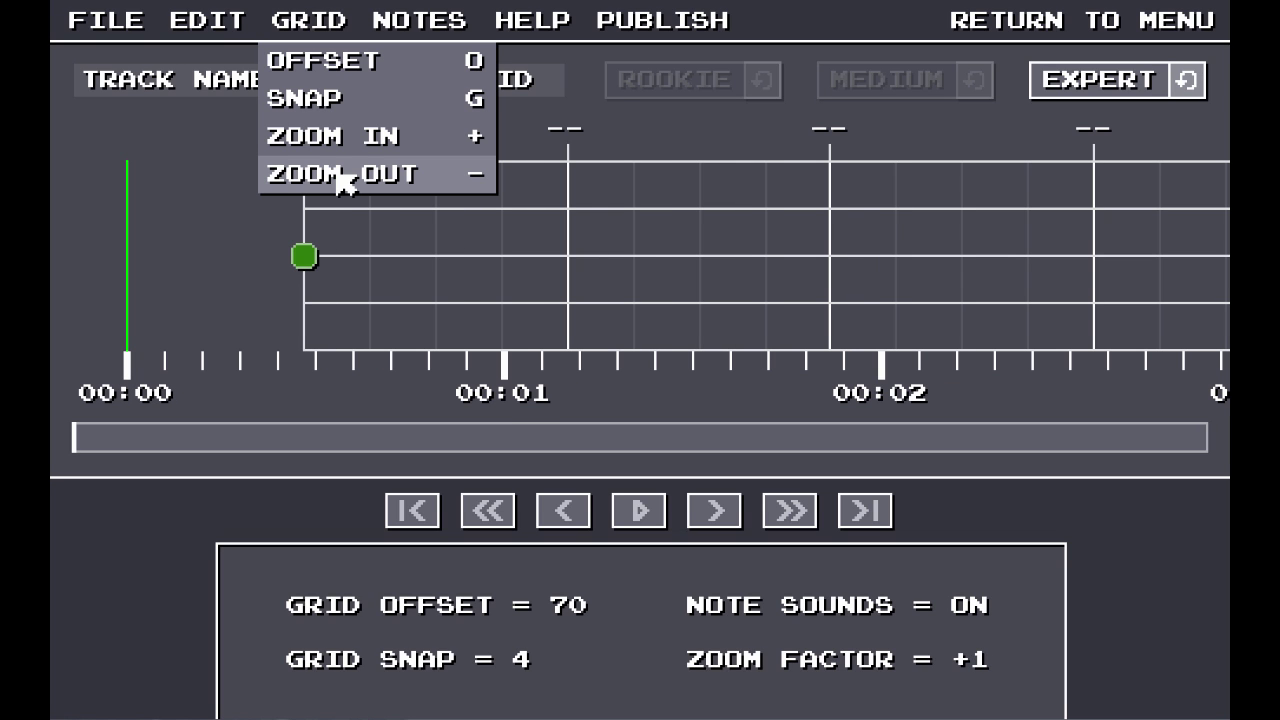
click(344, 178)
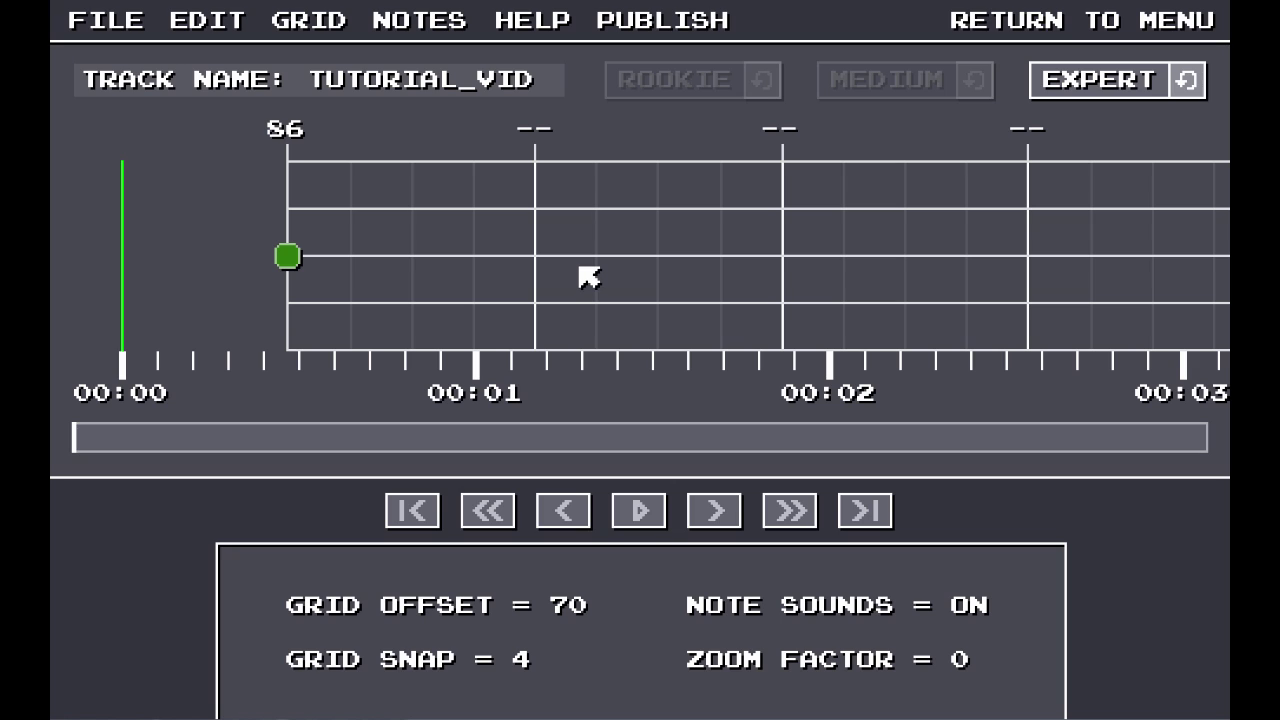
- Place a note on the second line halfway through the first beat and clear both notes from the grid
click(411, 209)
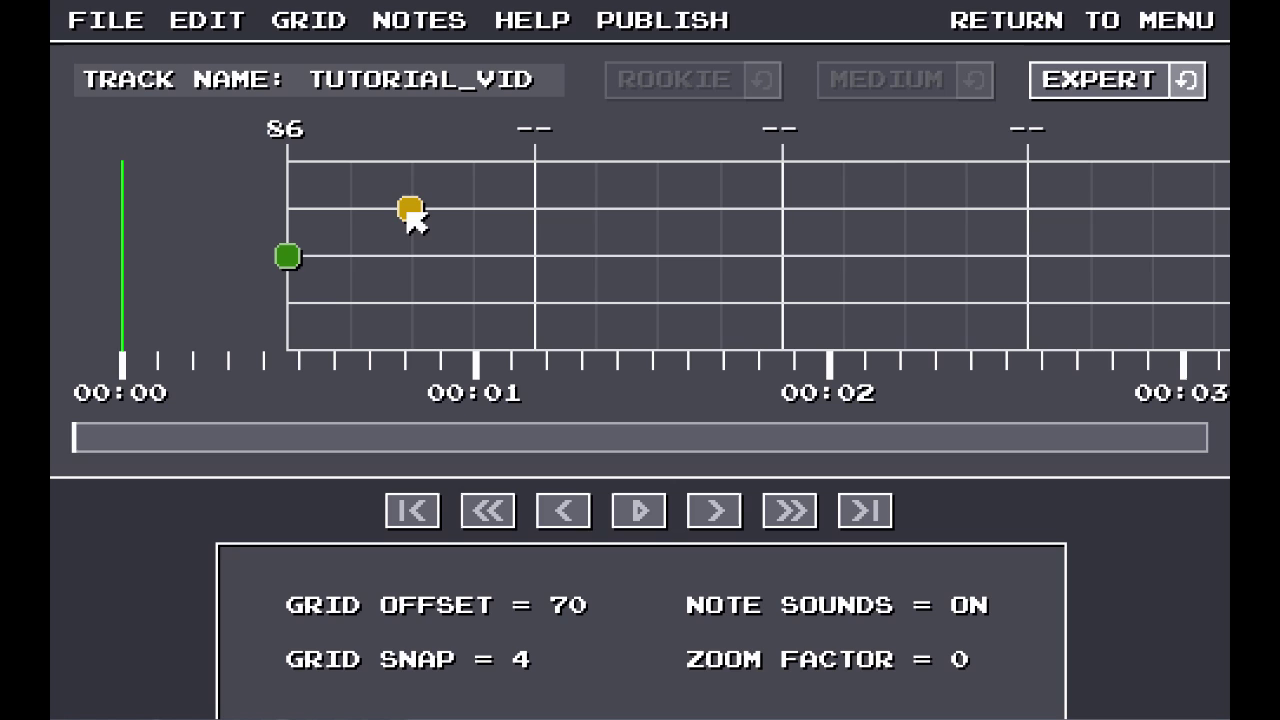
click(293, 263)
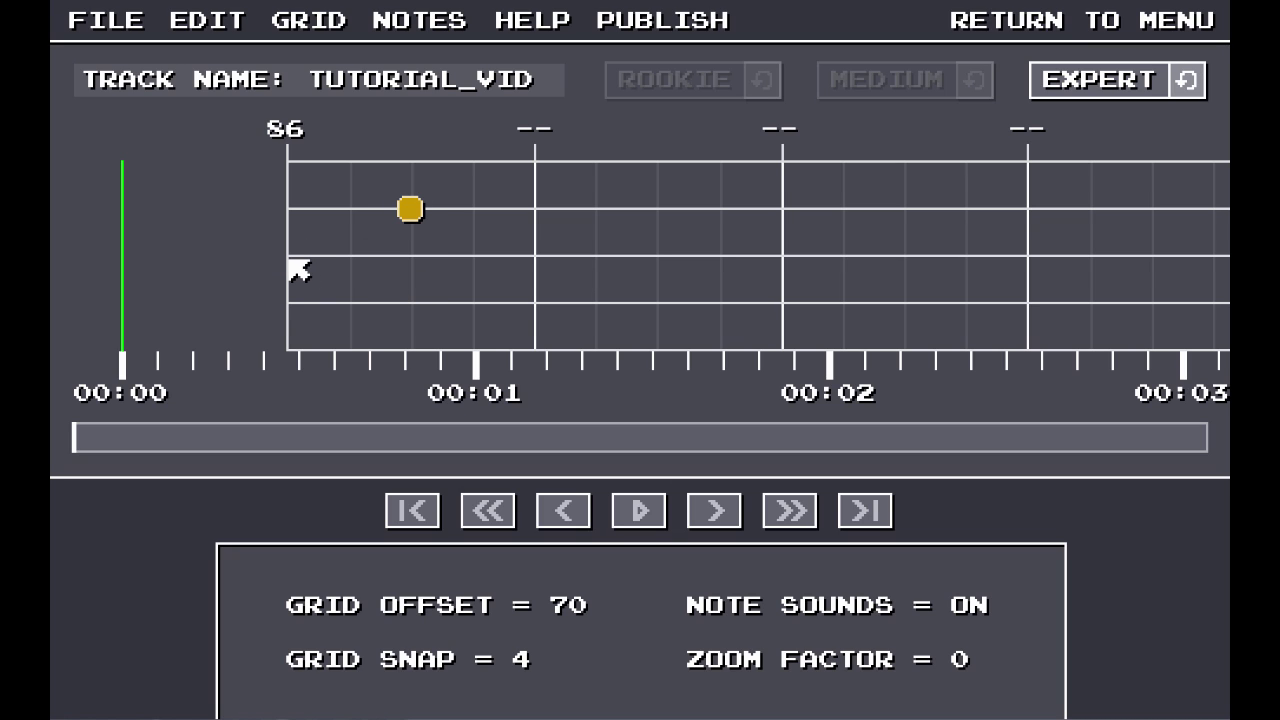
click(414, 216)
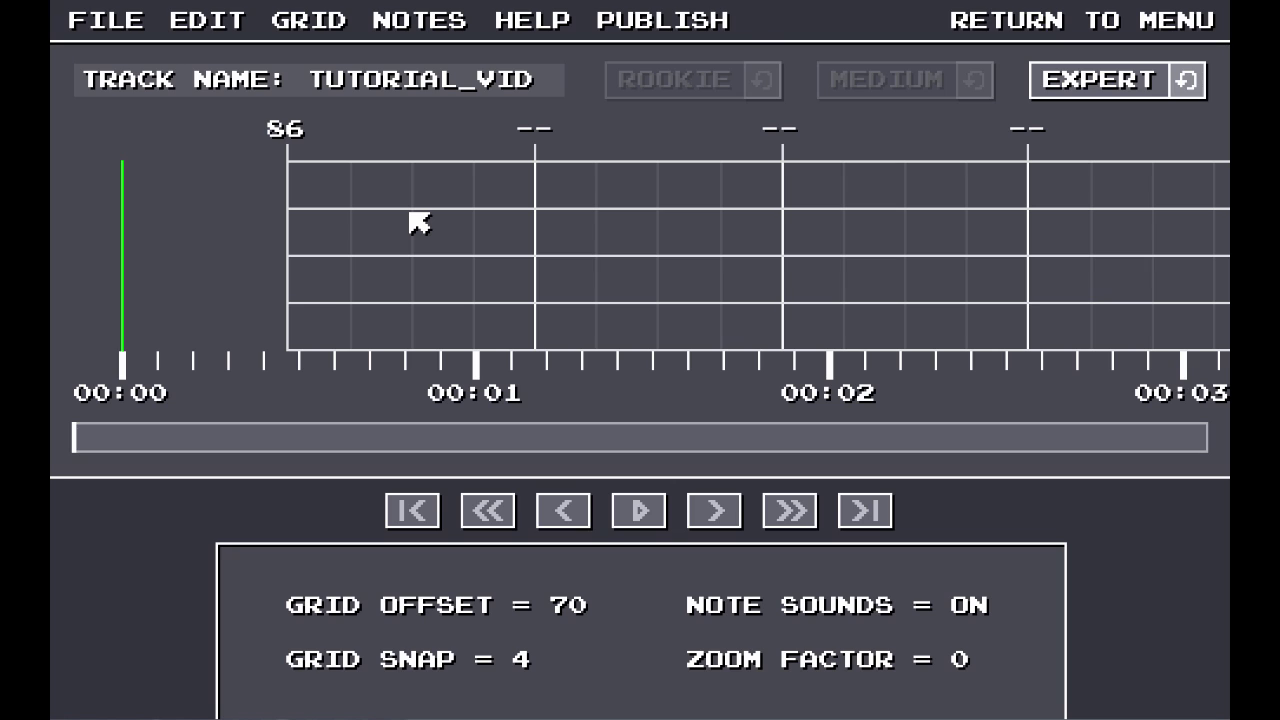
- Place a note on the second line halfway through the first beat, shift it up and down between the lines, and delete it
click(411, 211)
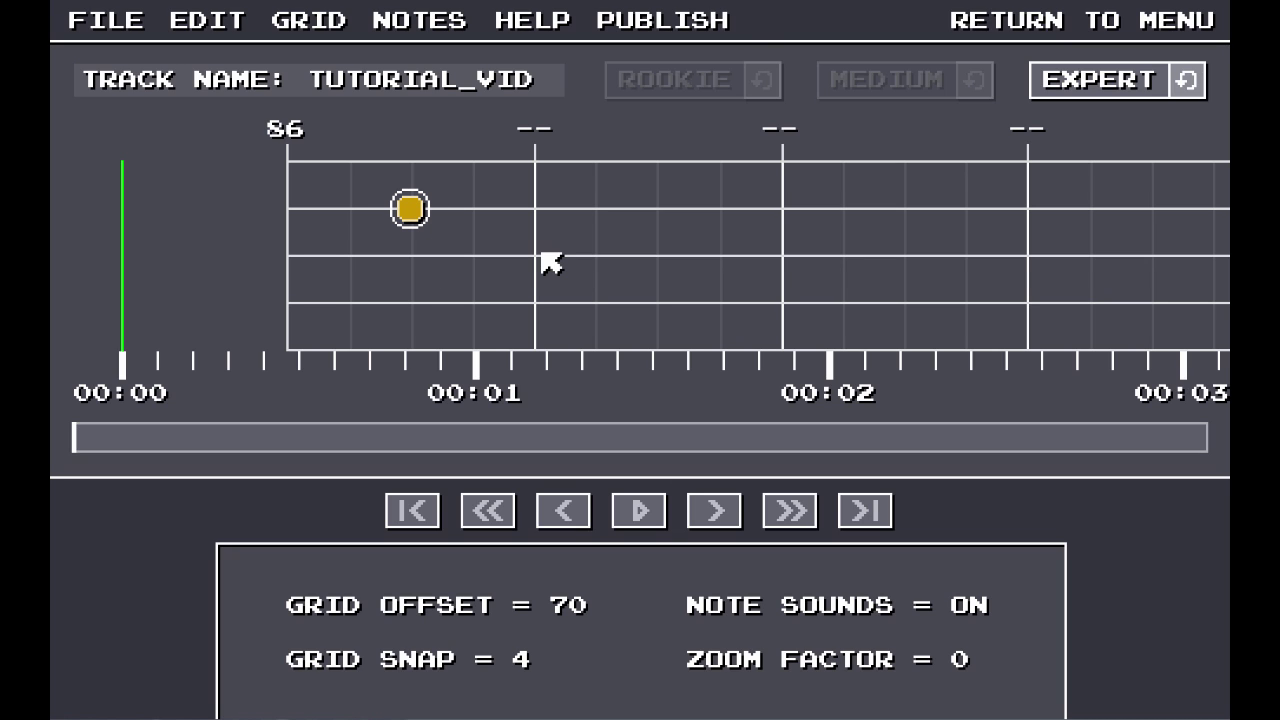
mouse_move(550, 262)
mouse_down()
mouse_move(500, 263)
mouse_move(589, 274)
mouse_move(434, 223)
mouse_move(617, 229)
mouse_move(548, 276)
mouse_up()
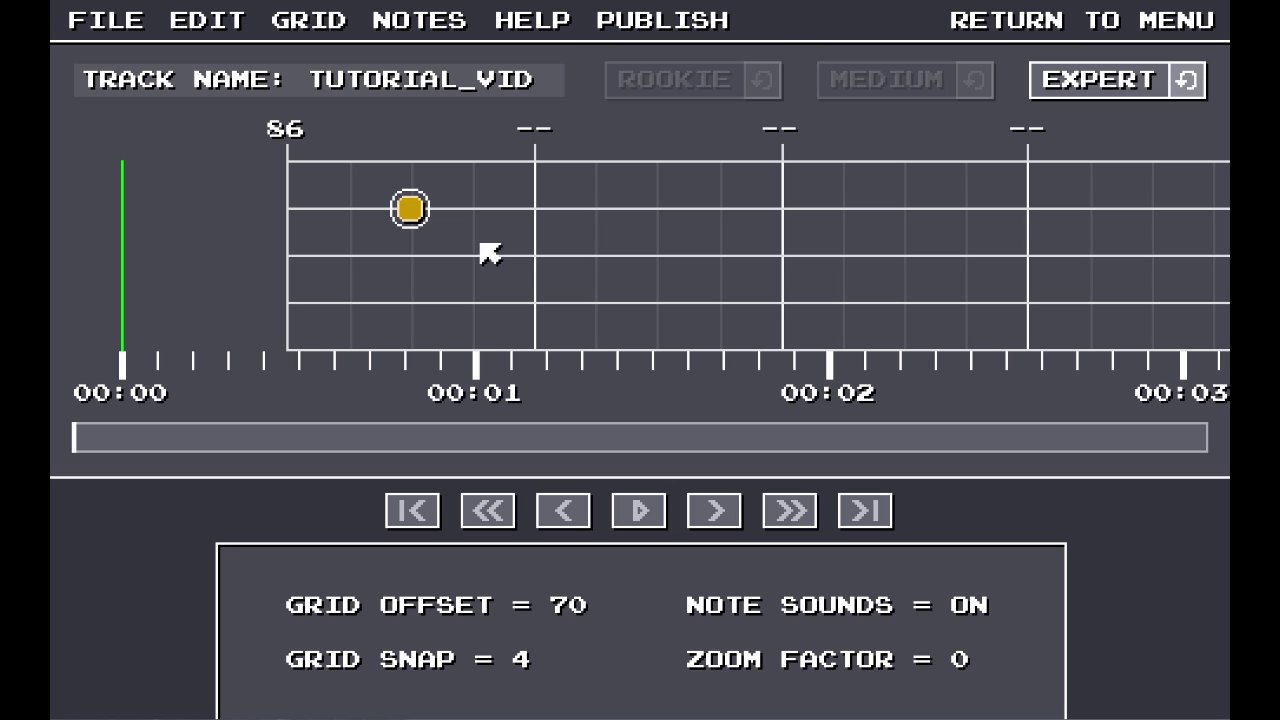
key(Up)
key(Down)
key(Down)
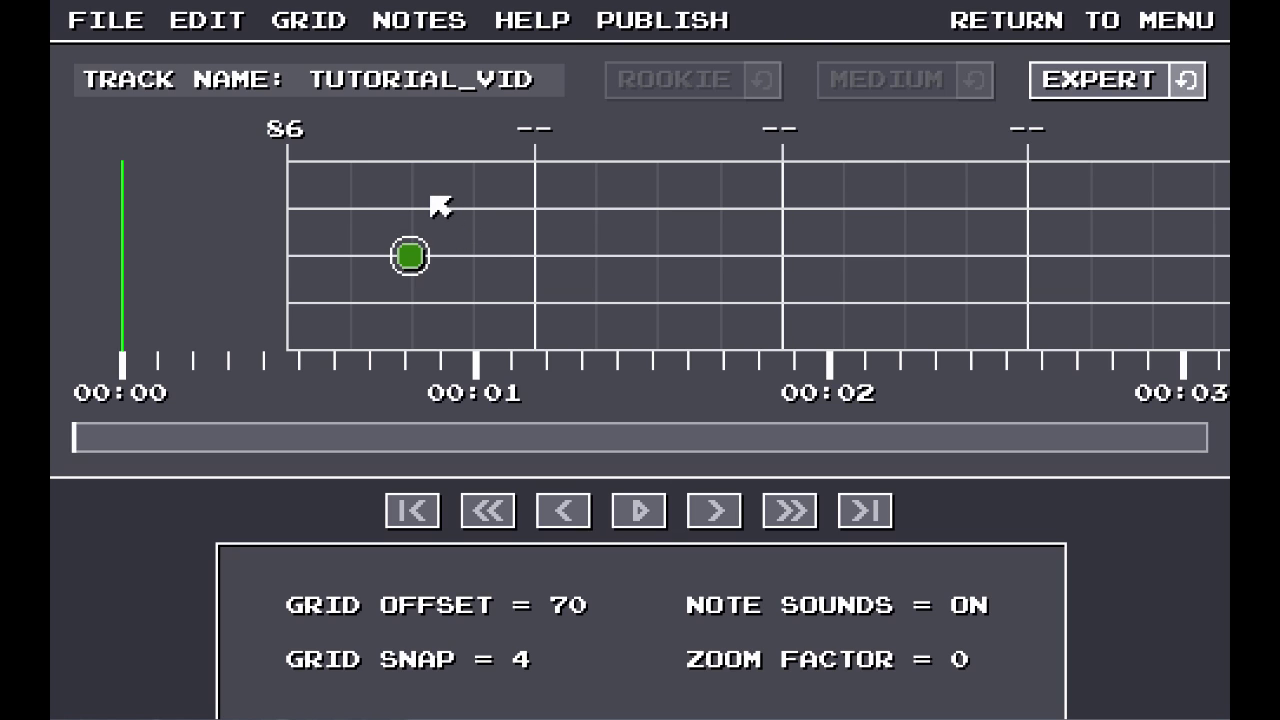
key(Down)
key(Down)
key(Up)
key(Up)
key(Up)
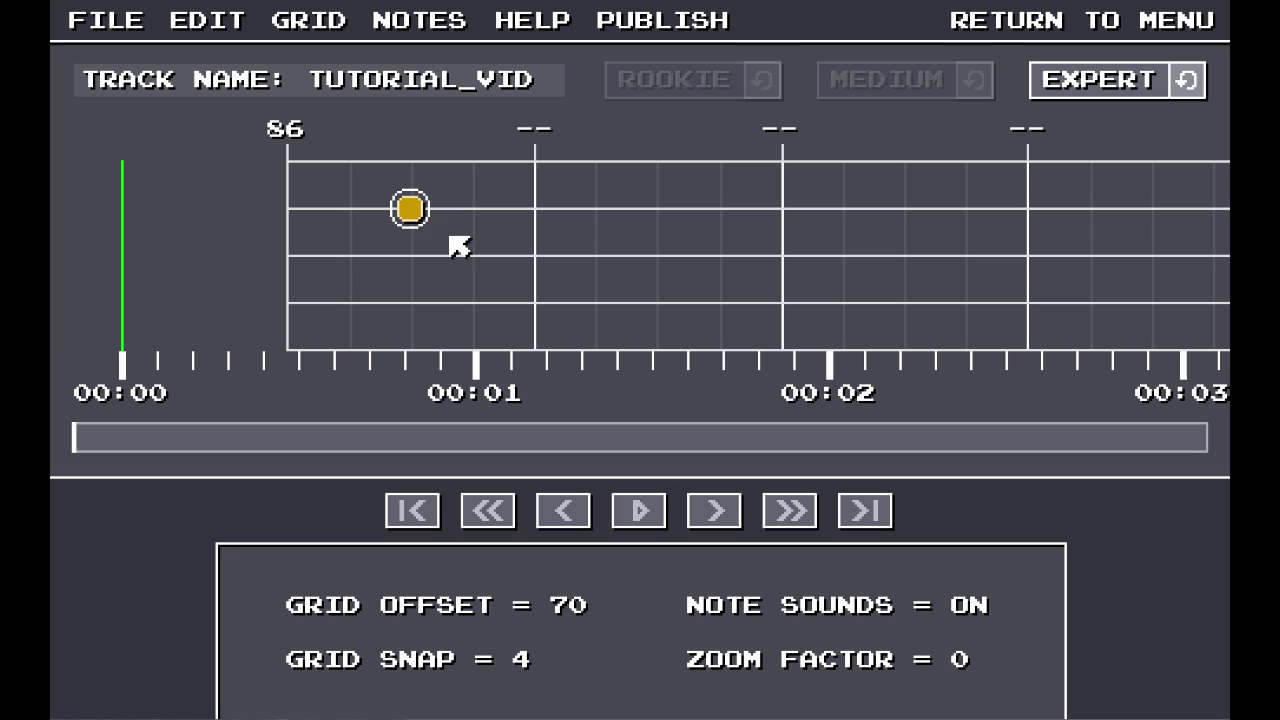
click(410, 211)
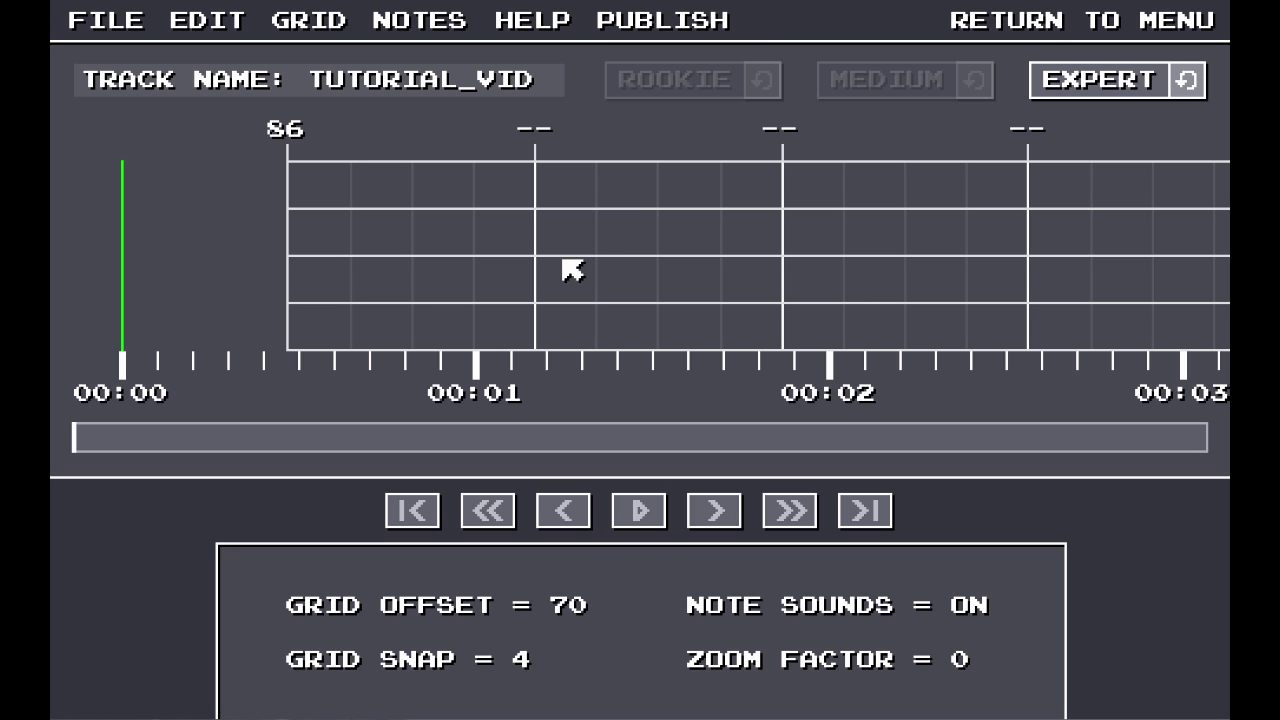
- Try placing notes on the outermost lines at the second beat and delete them
click(536, 162)
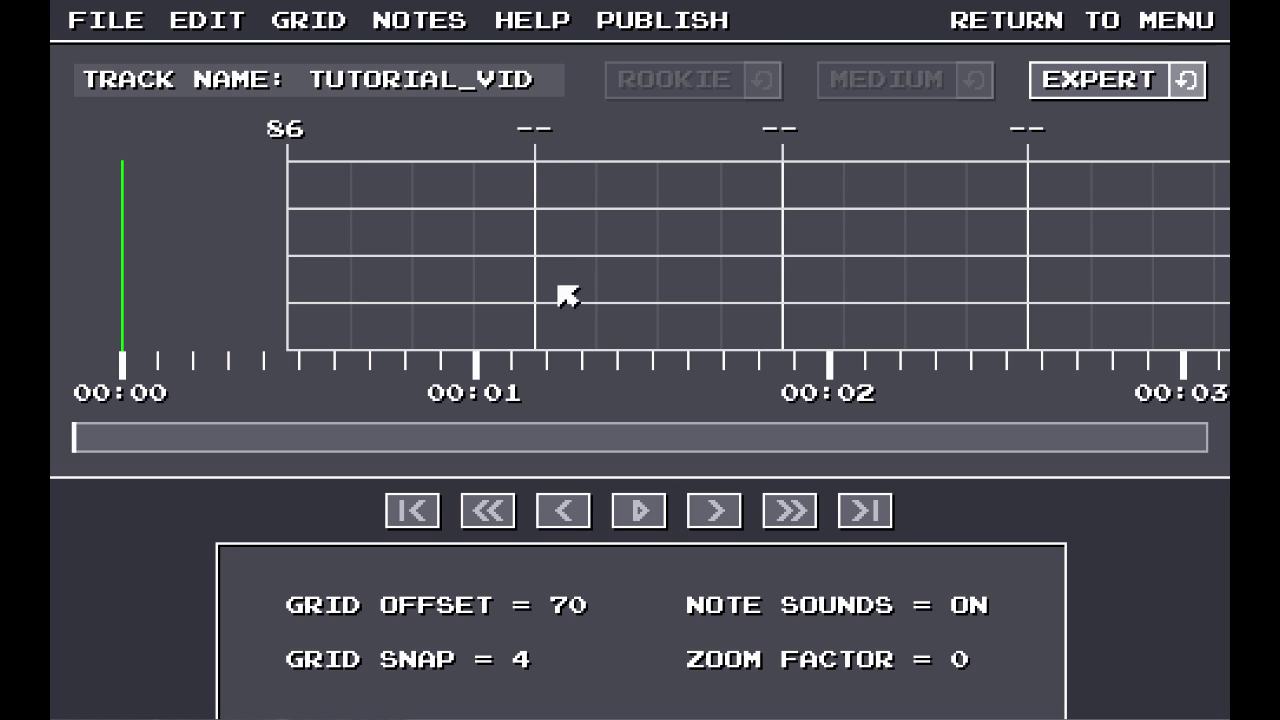
click(536, 348)
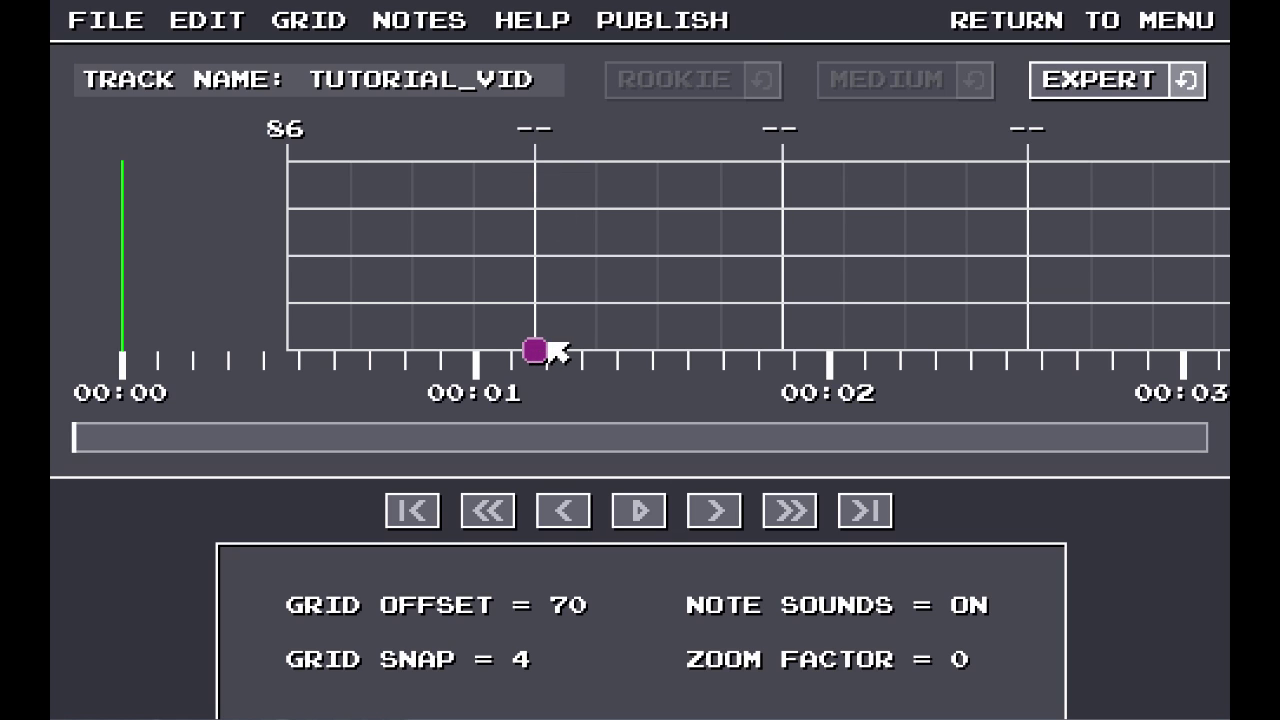
click(549, 343)
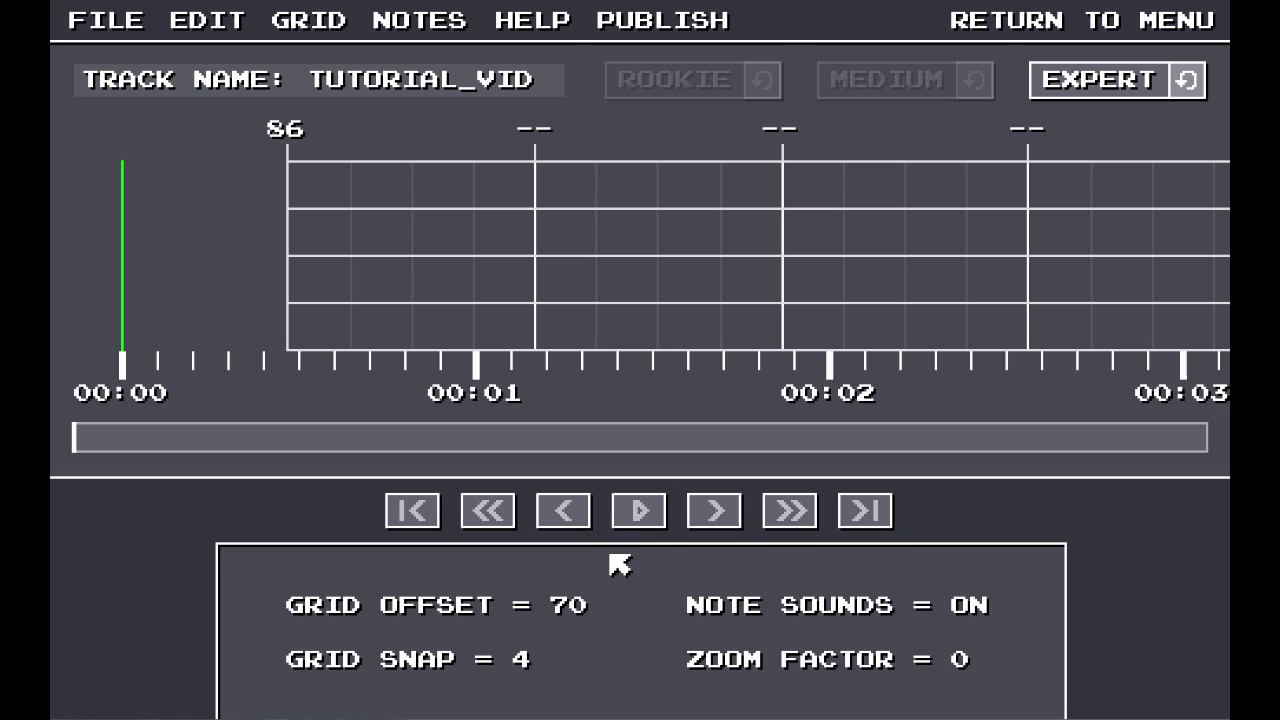
- Play the opening, and place notes on the middle line at the first beat and on the second line half a beat after it
click(640, 513)
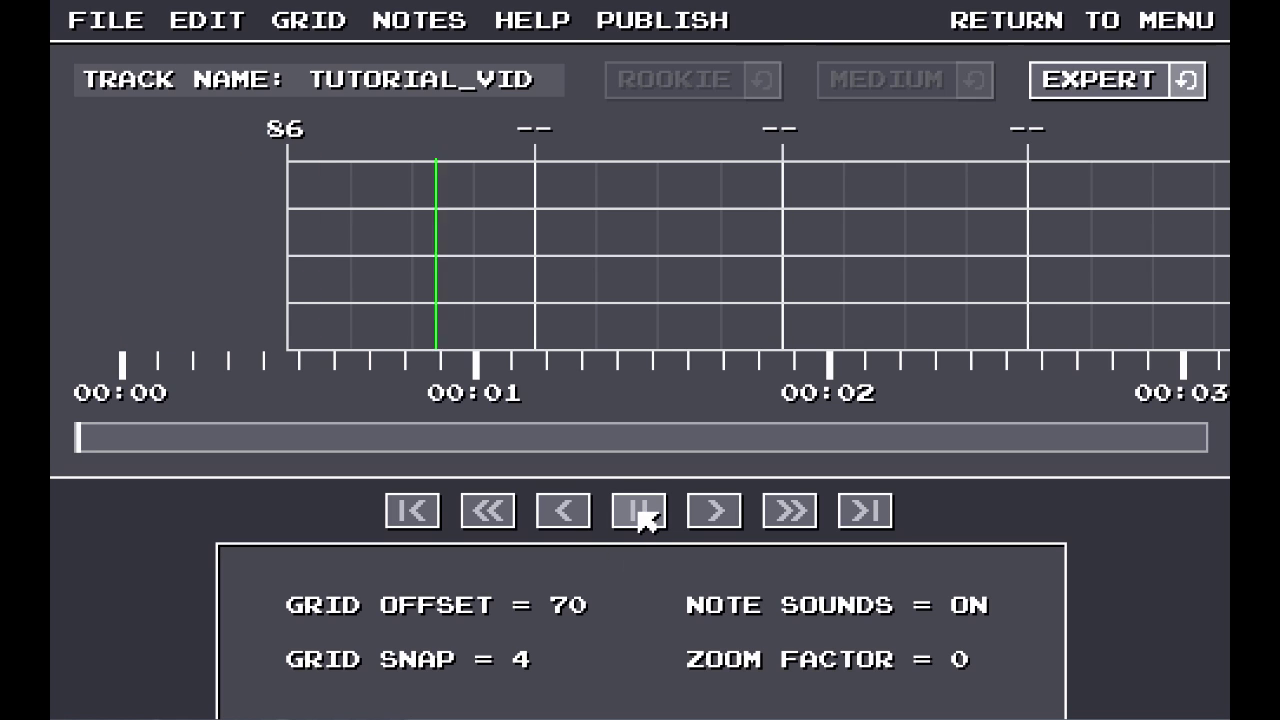
click(288, 257)
click(405, 209)
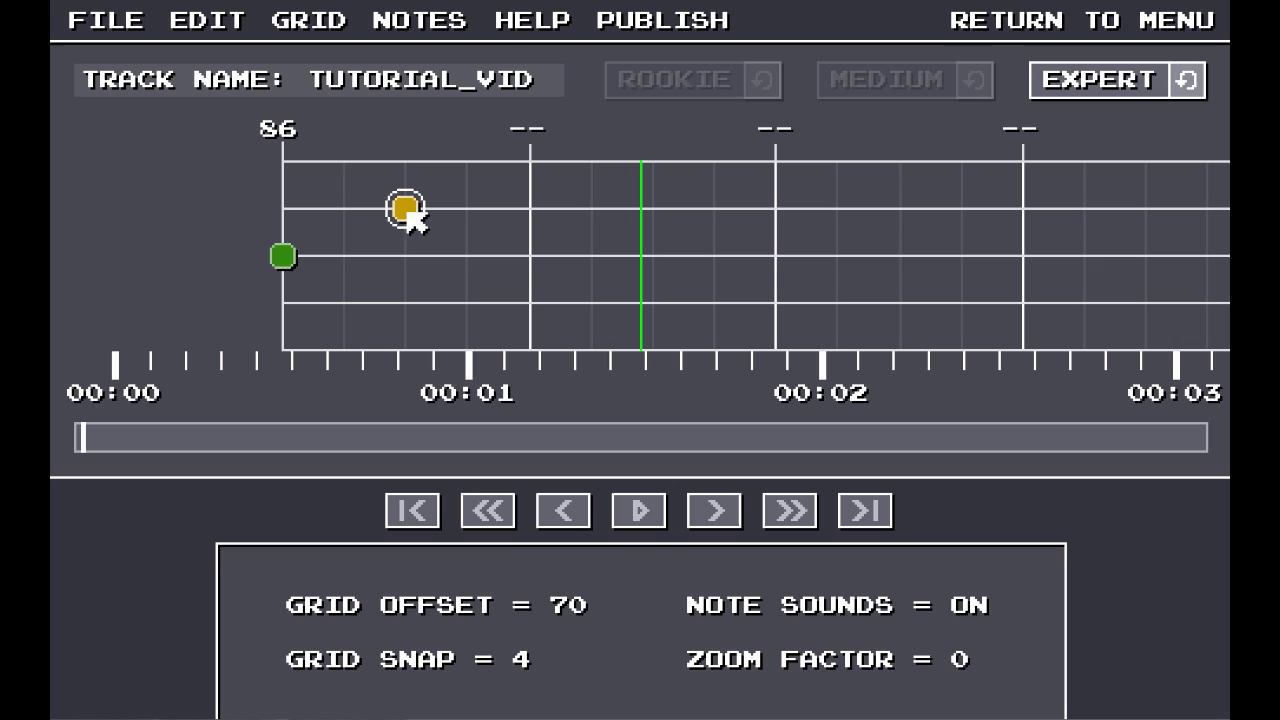
- Play the opening repeatedly from the start to check the timing of the first two notes against the song
click(413, 510)
click(640, 512)
click(640, 513)
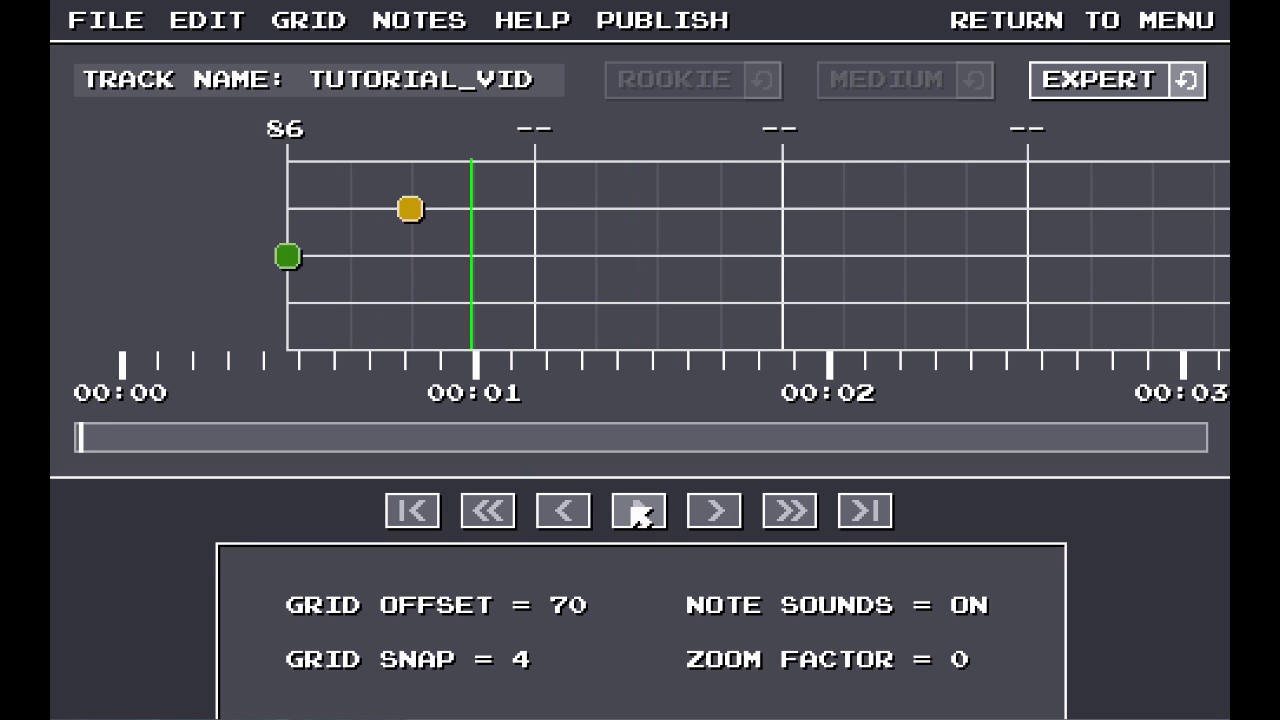
click(638, 513)
click(638, 512)
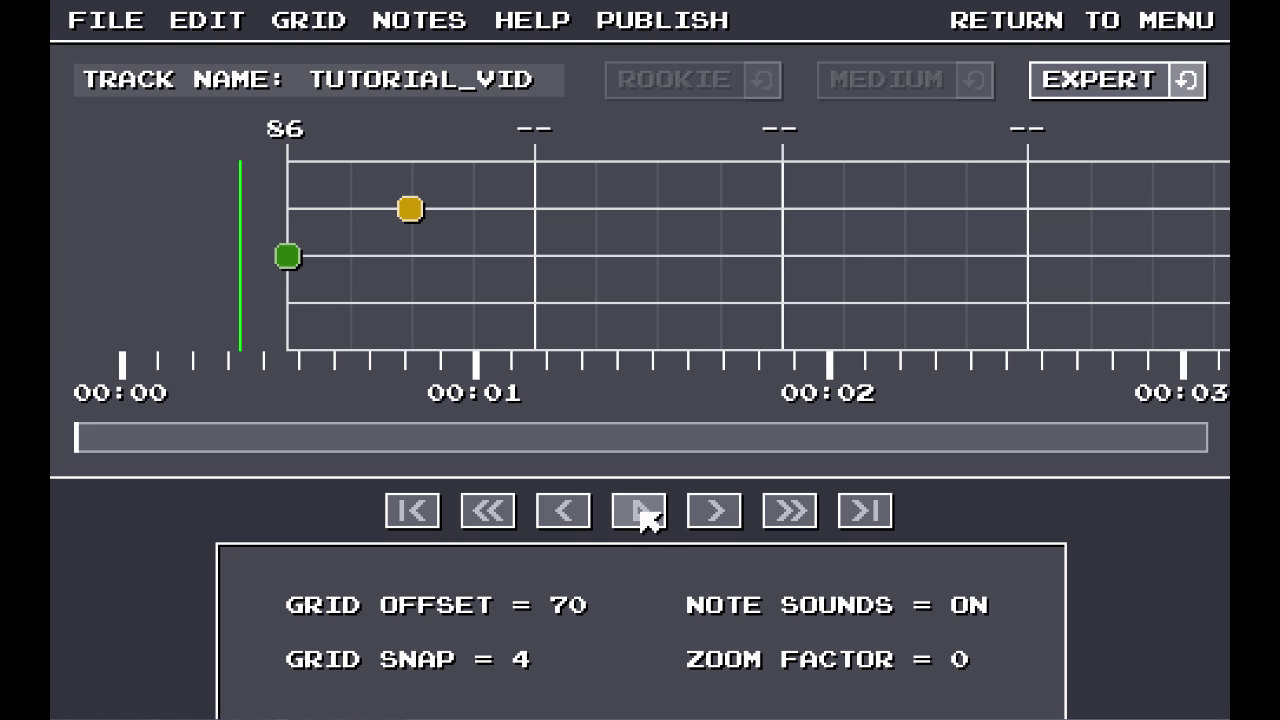
click(641, 515)
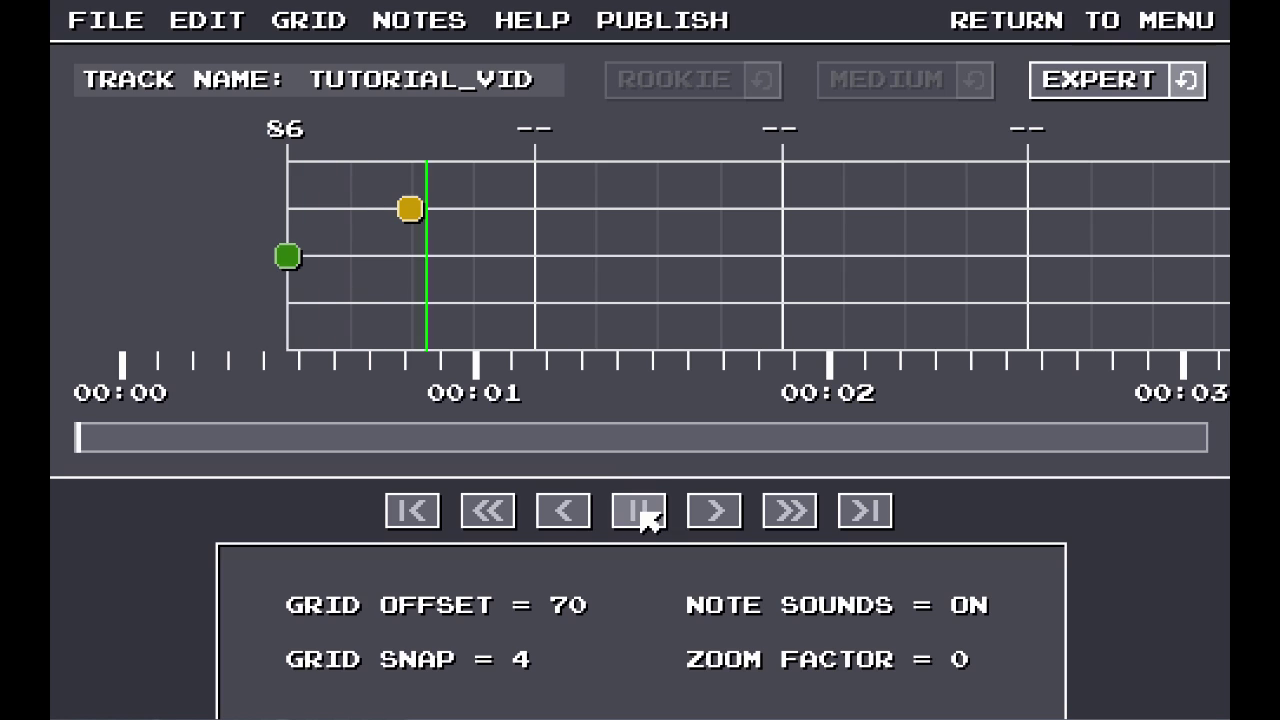
click(646, 516)
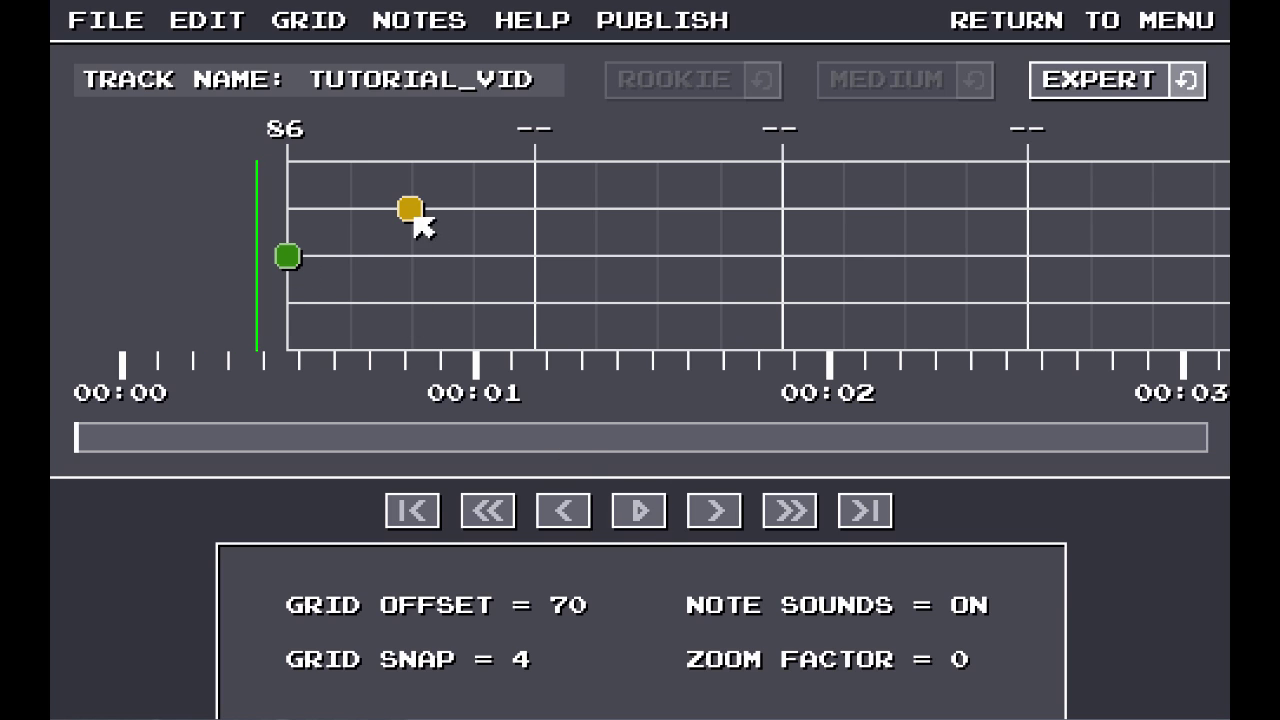
click(636, 514)
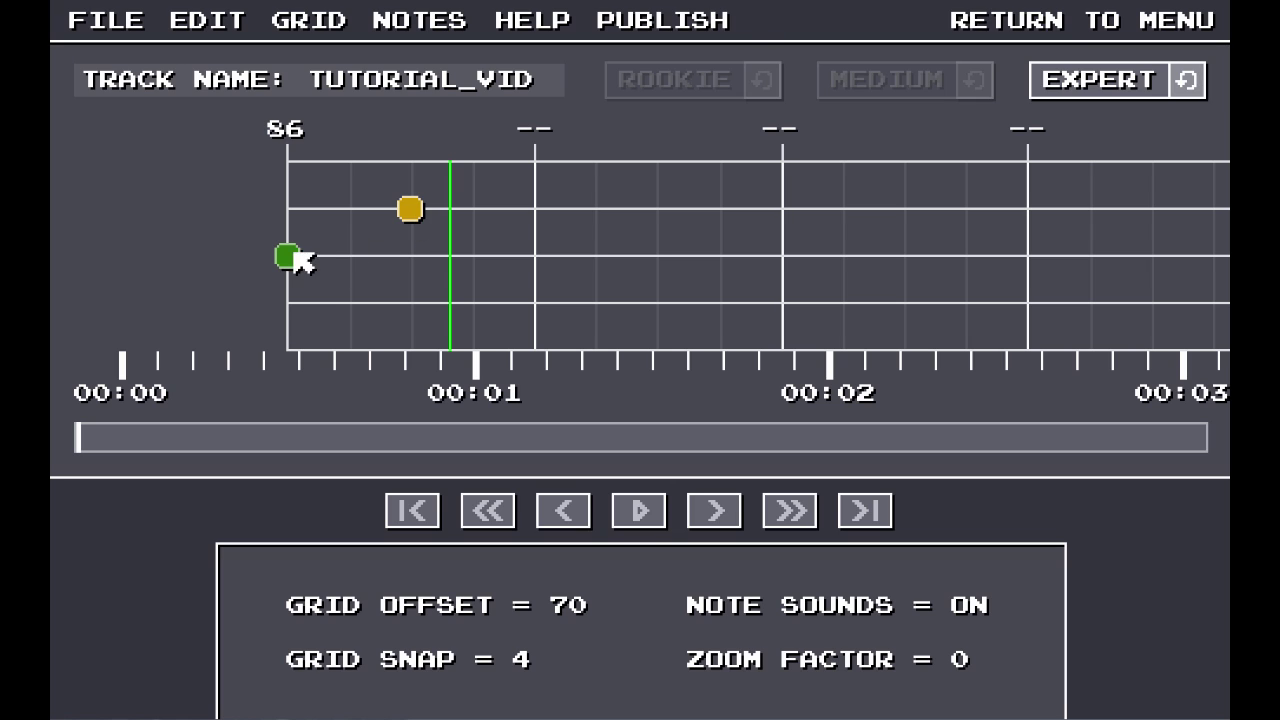
click(638, 512)
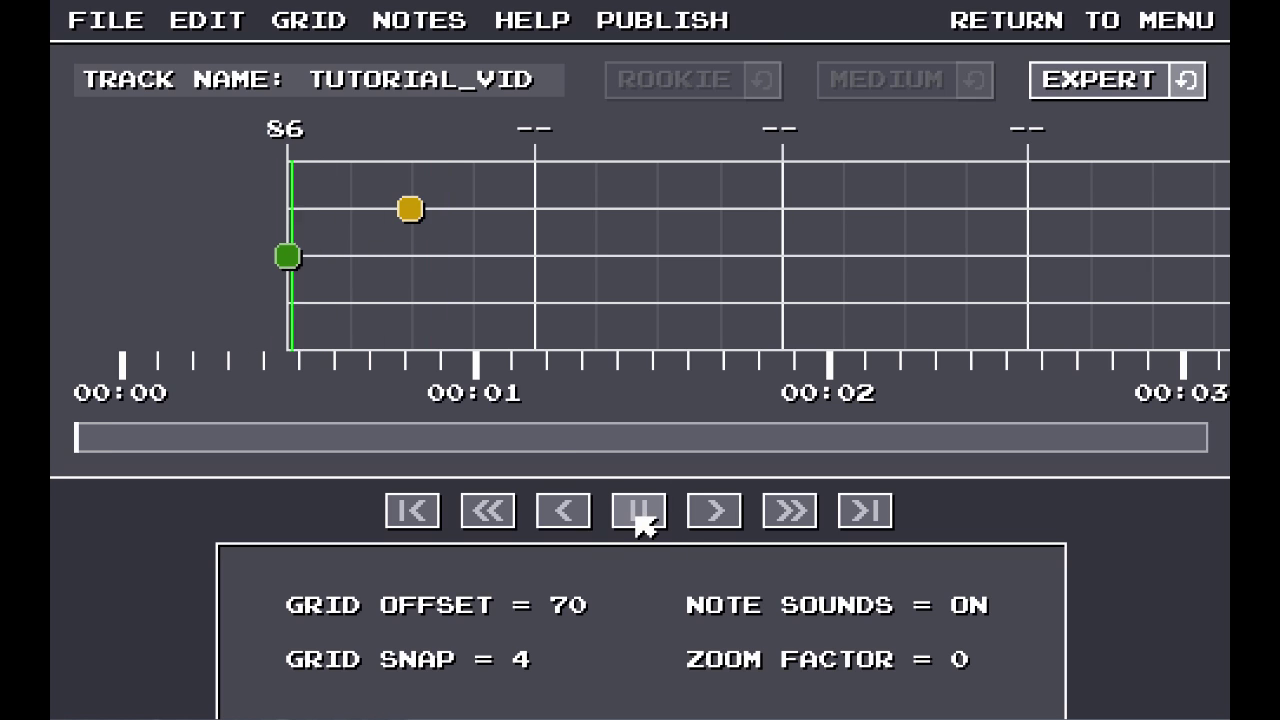
click(638, 512)
click(638, 514)
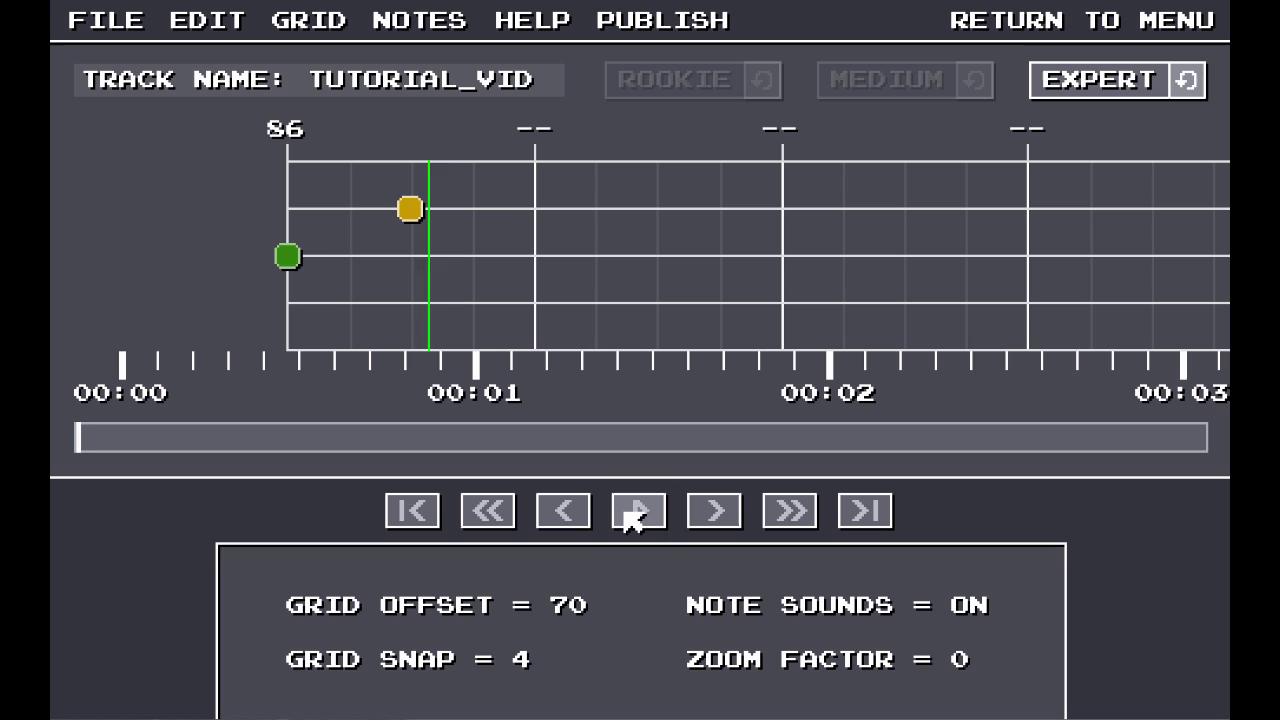
click(638, 514)
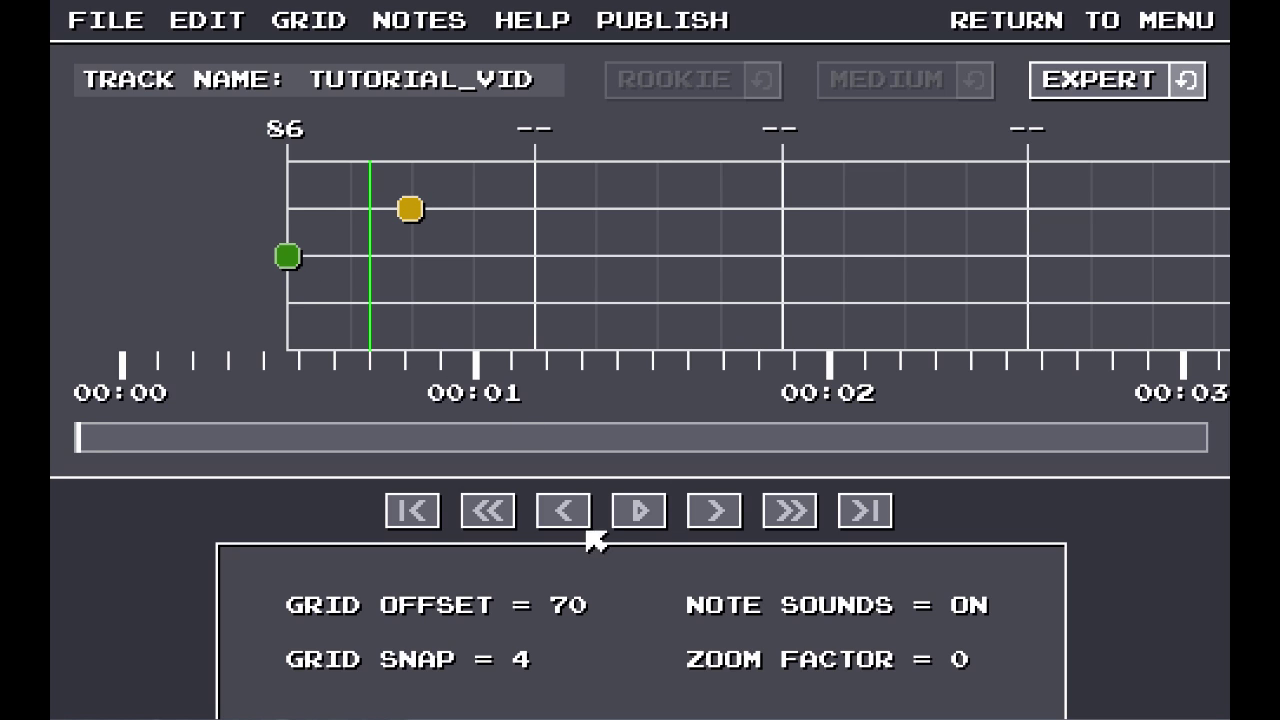
click(641, 513)
click(641, 513)
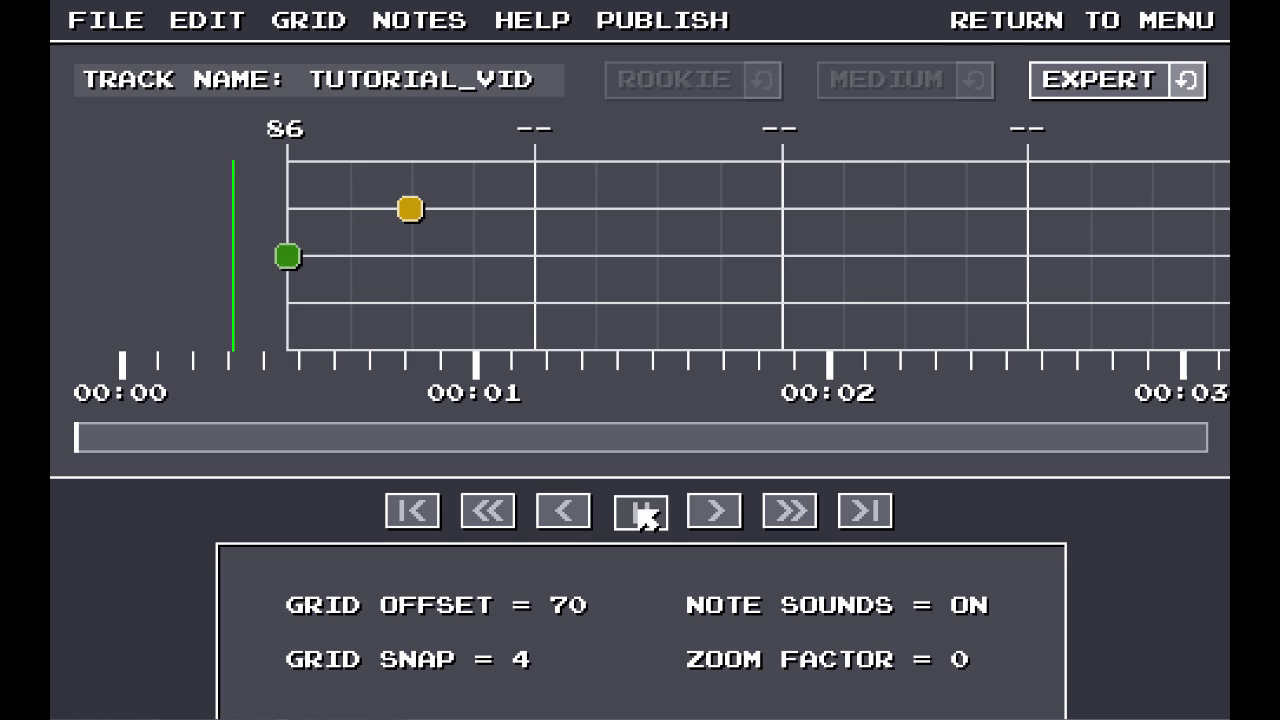
click(641, 513)
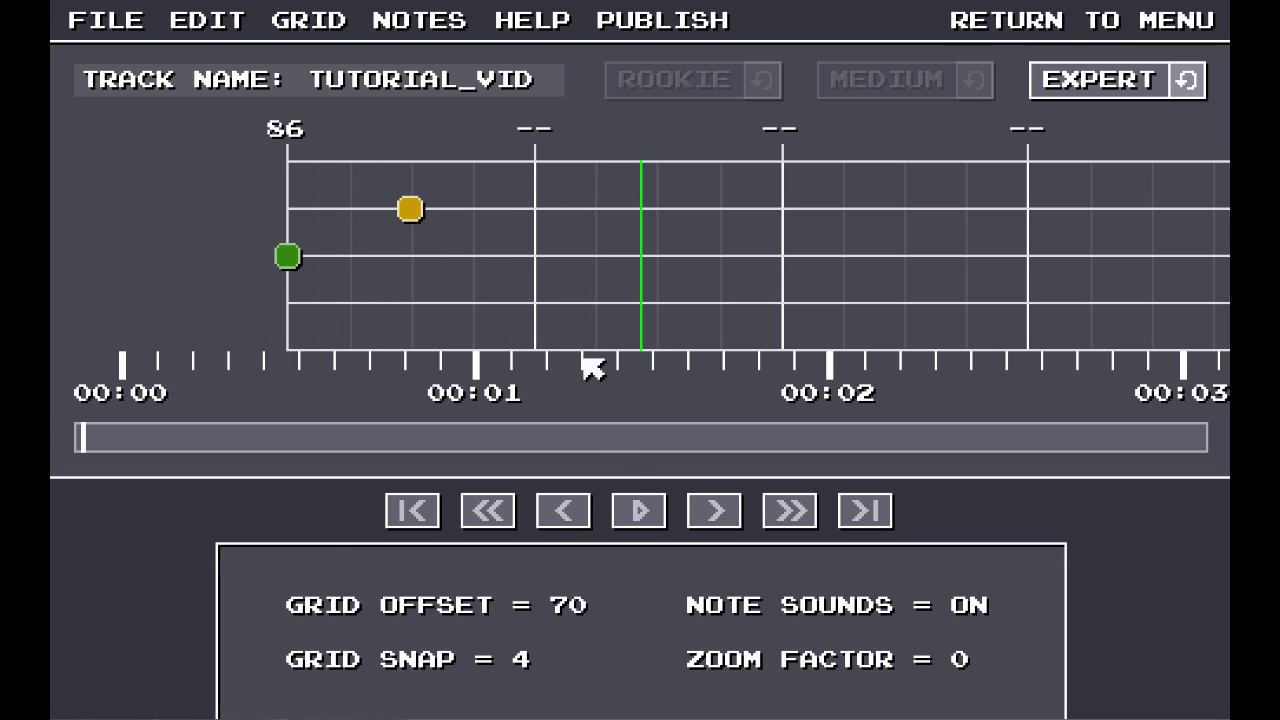
- Place three notes on the middle line: a quarter beat before the second beat, on it, and a quarter beat after it
click(476, 257)
click(535, 257)
click(596, 257)
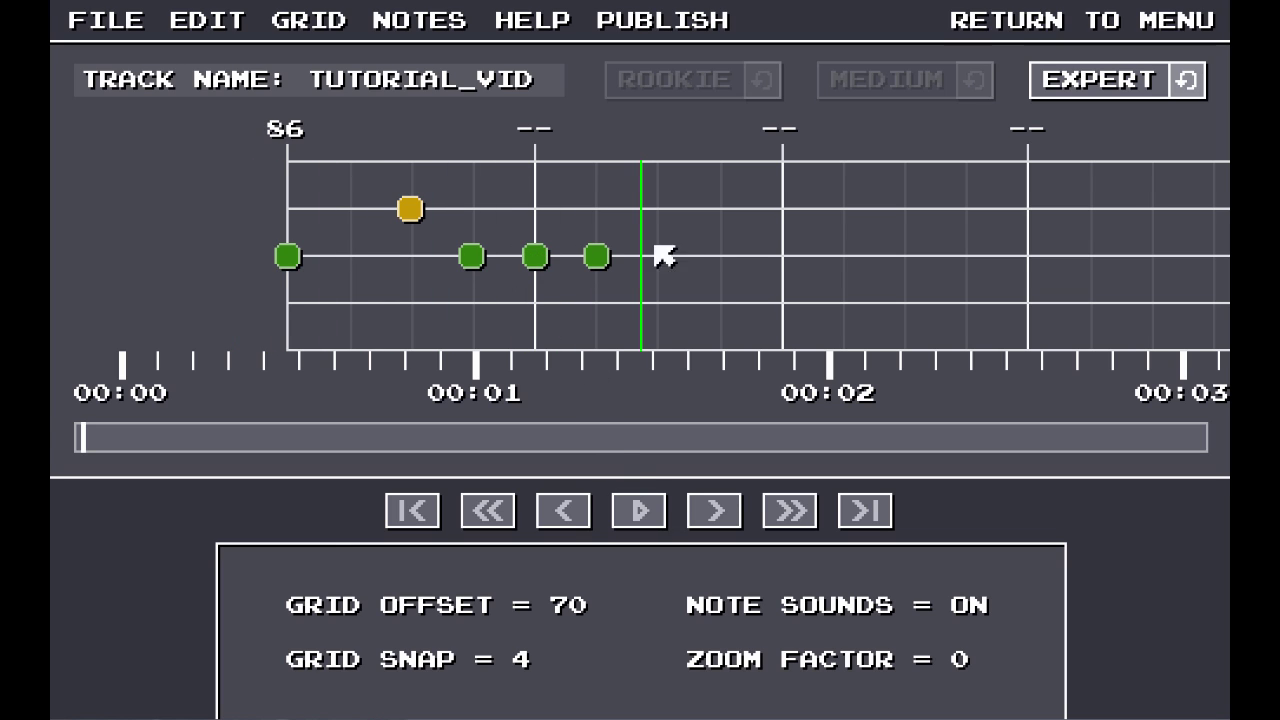
- Replay the opening several times to check the timing of all five notes against the song
click(639, 512)
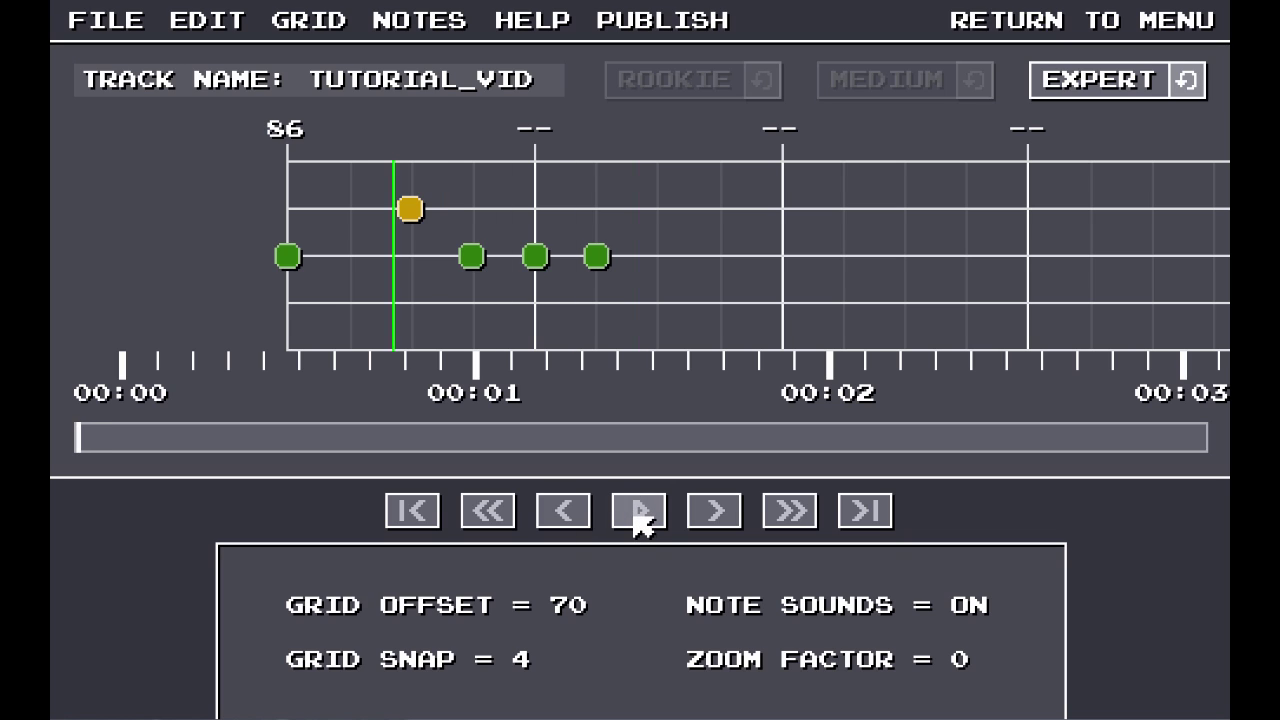
click(638, 512)
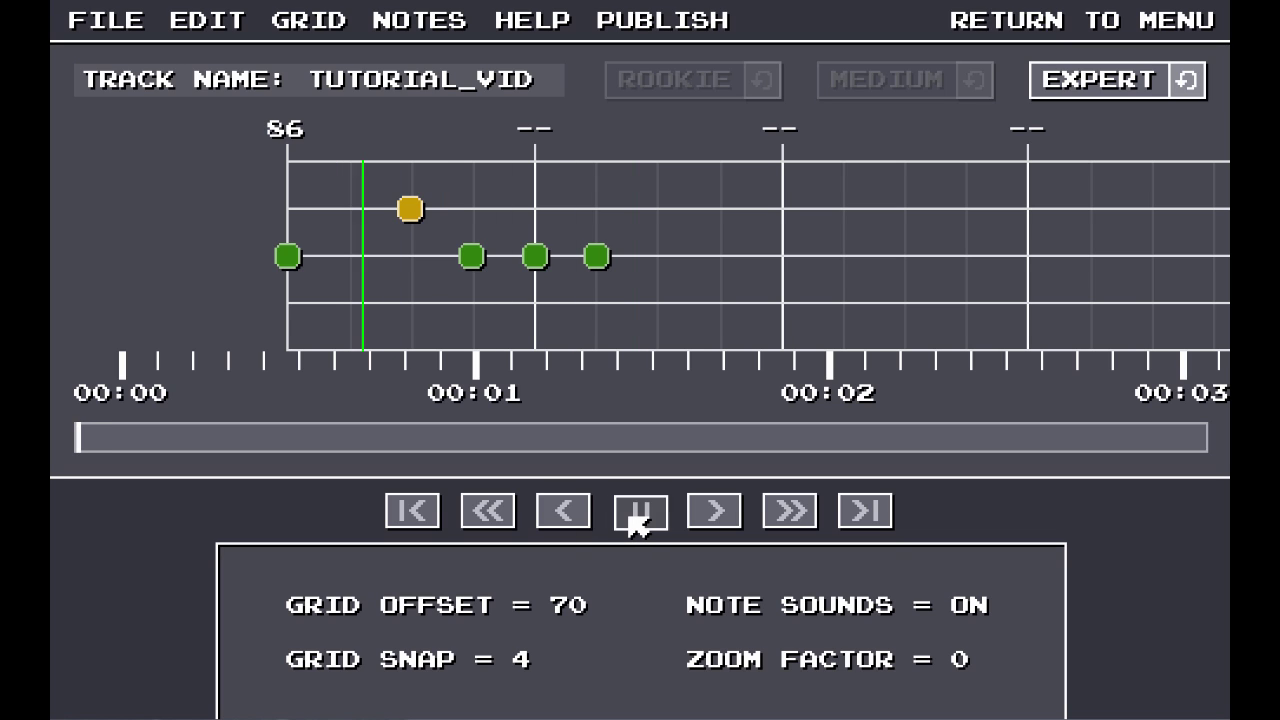
click(638, 512)
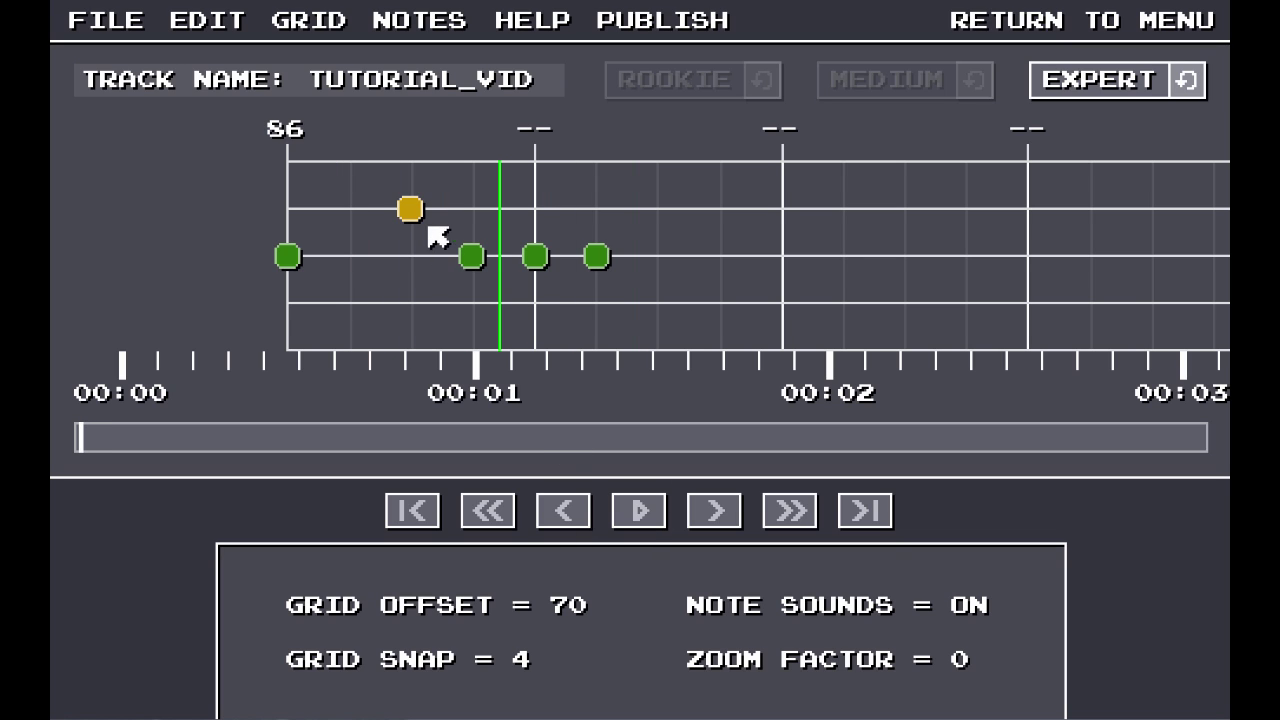
click(637, 510)
click(628, 510)
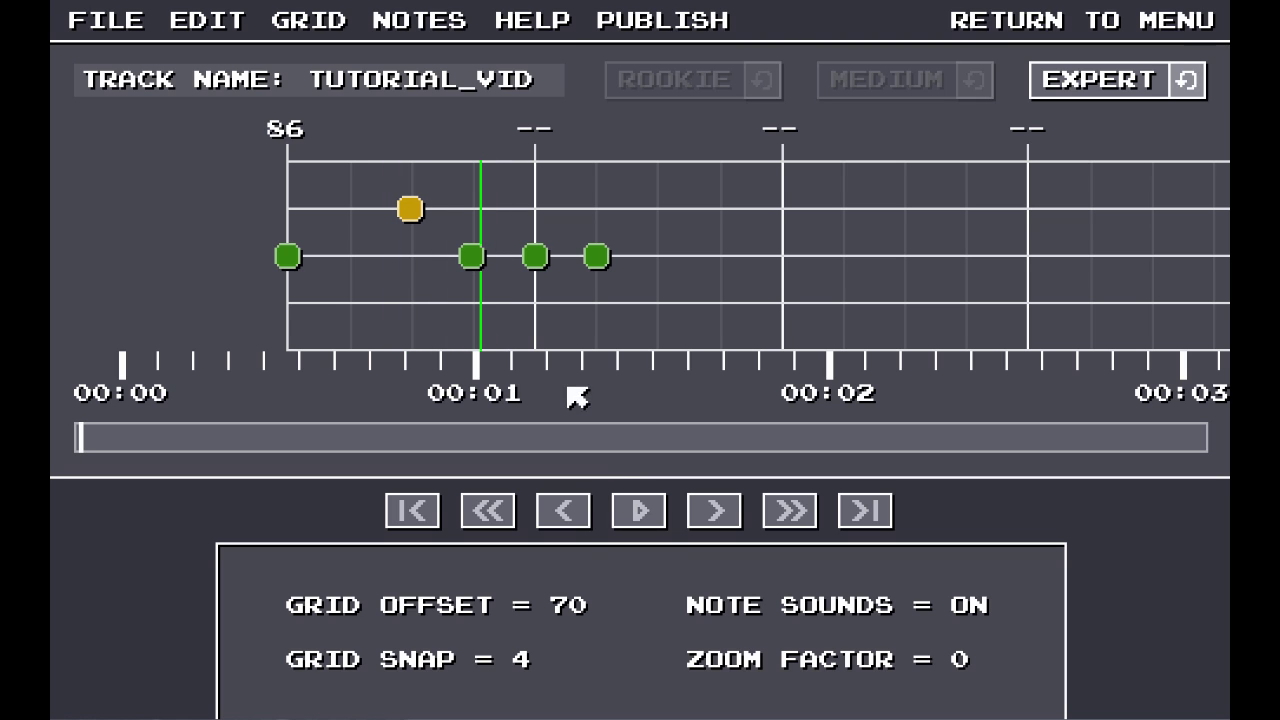
click(643, 512)
click(640, 512)
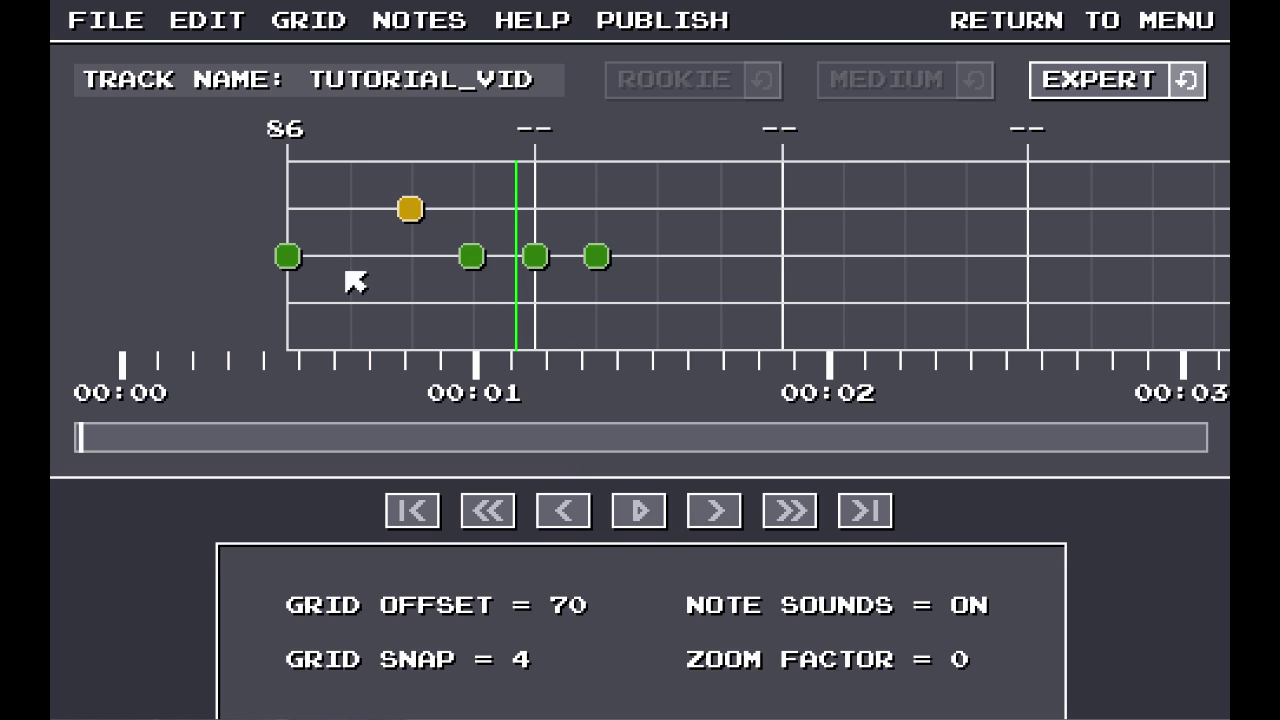
click(637, 512)
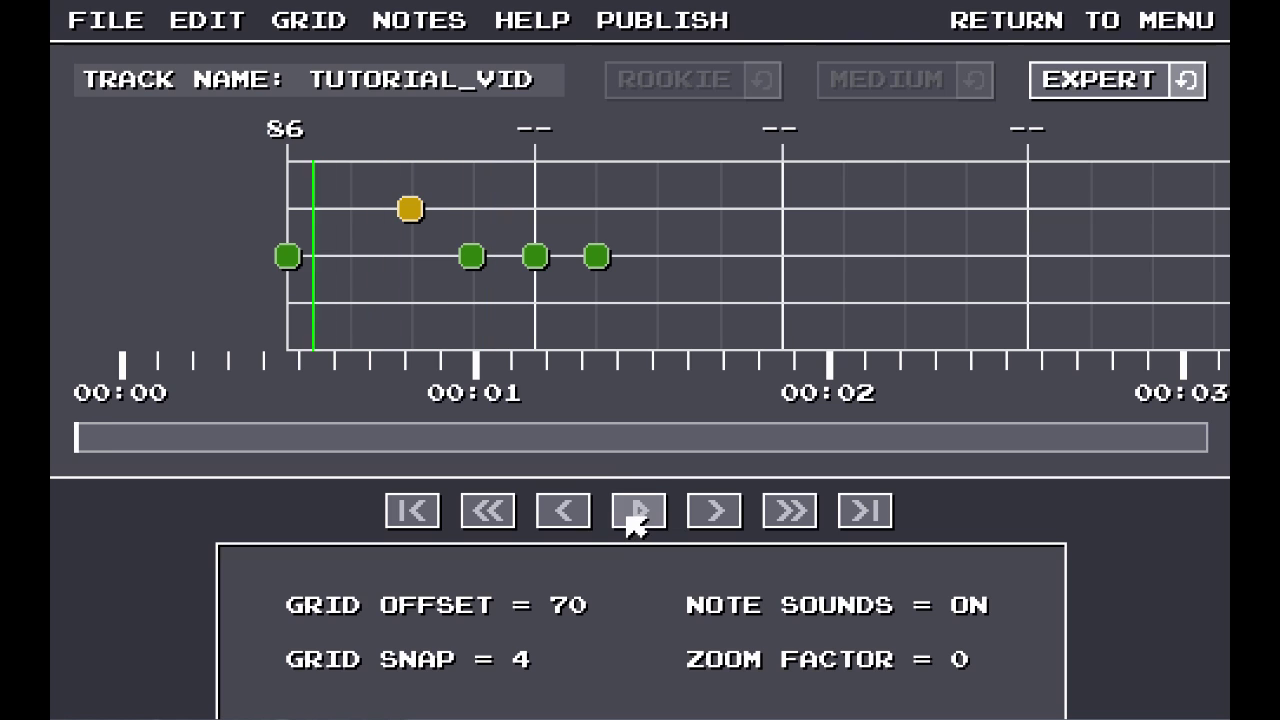
click(637, 512)
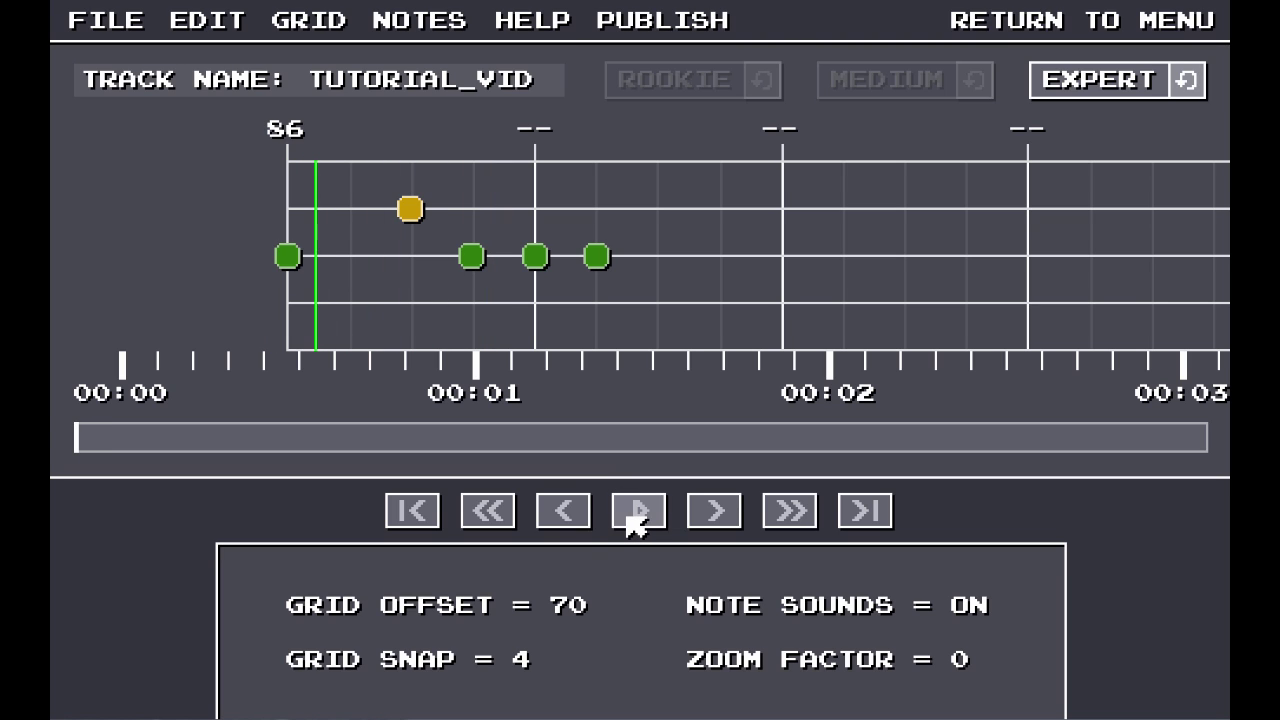
click(637, 512)
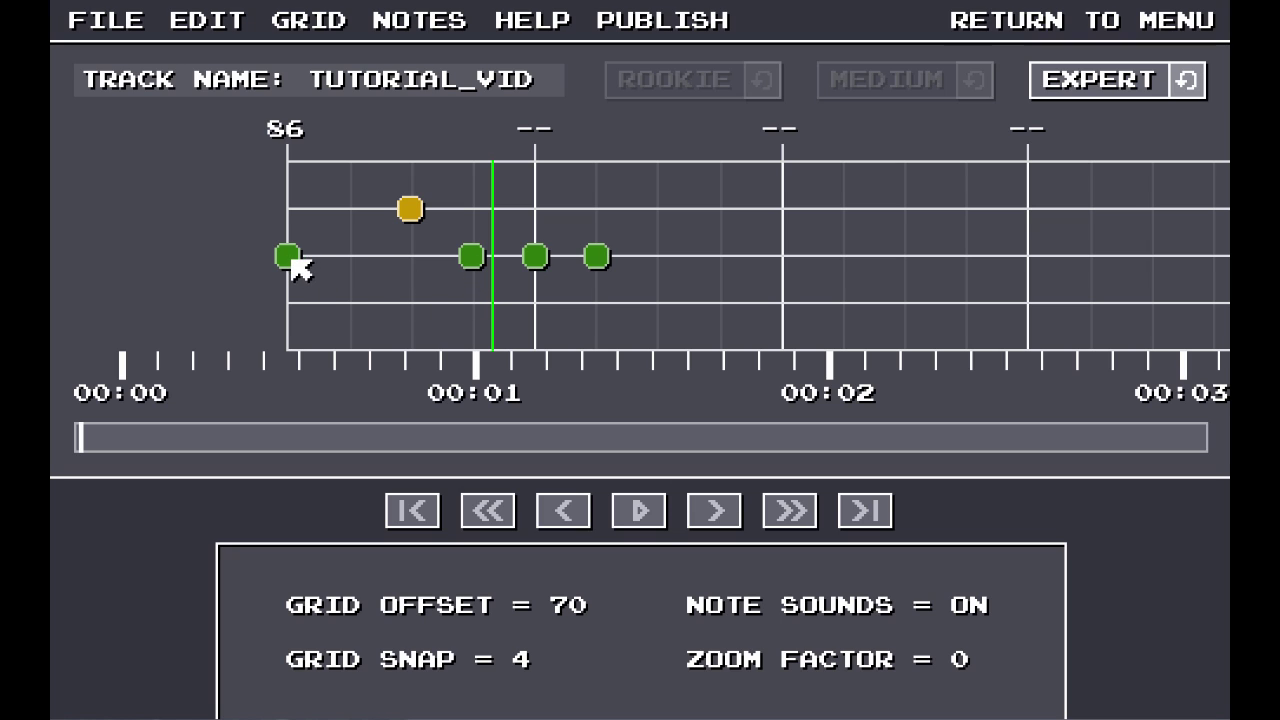
click(628, 512)
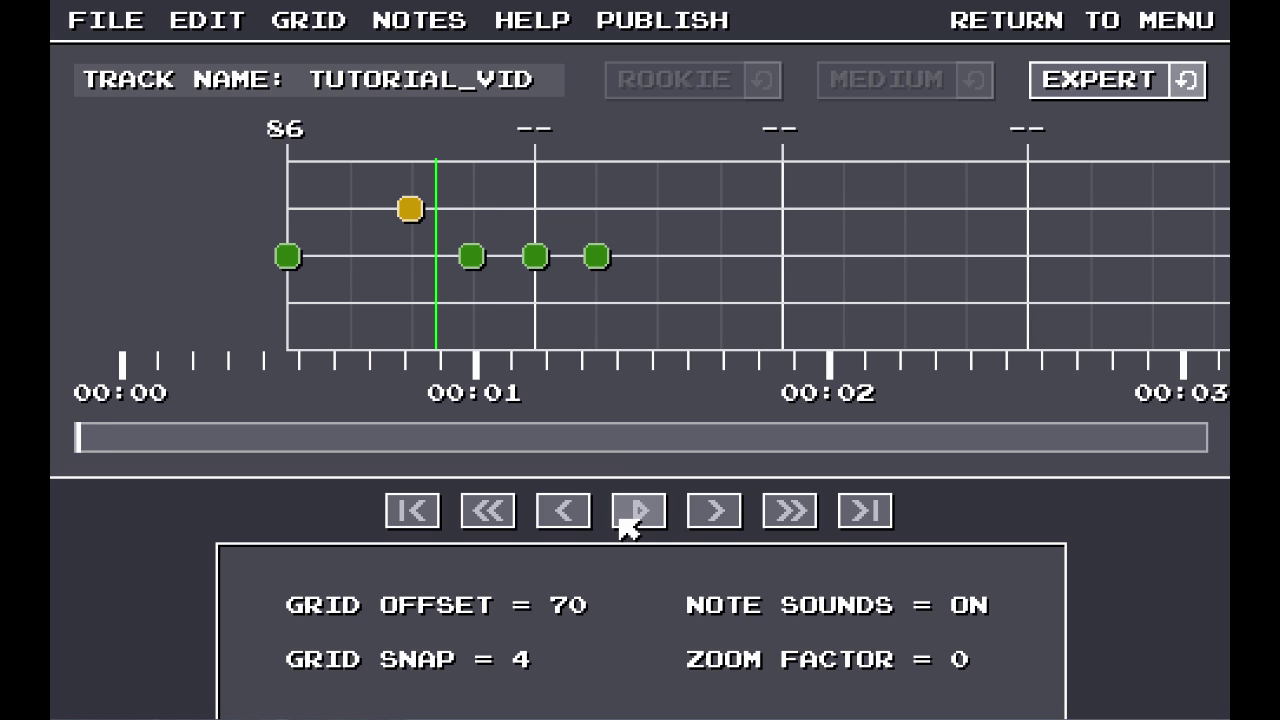
click(628, 514)
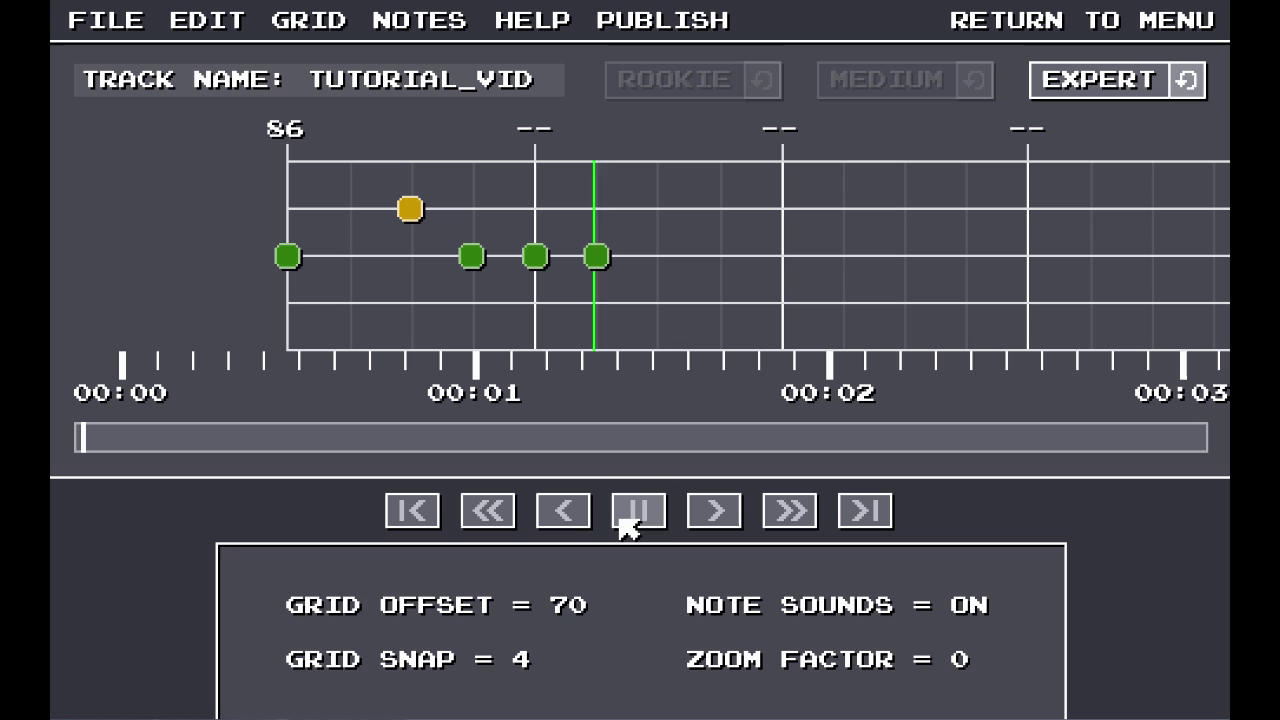
click(628, 514)
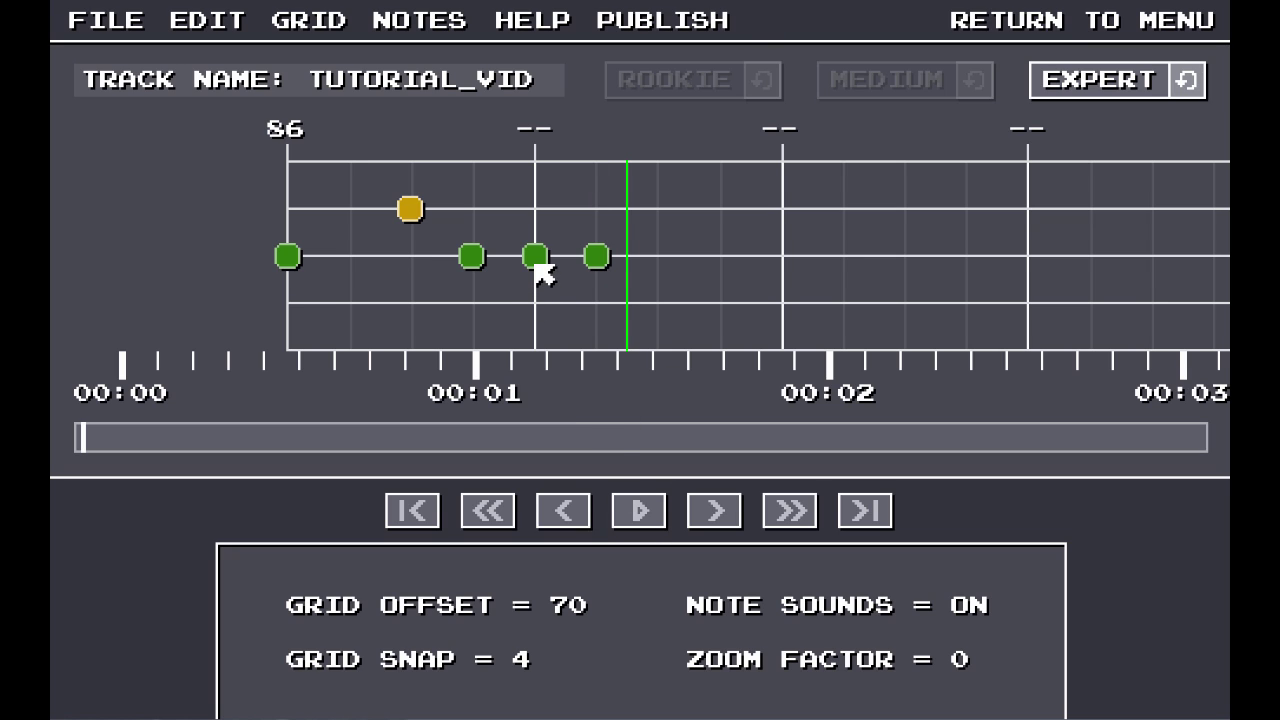
- Move the note at the second beat down to the fourth line, replay the opening and return to the track start
drag(536, 262, 541, 280)
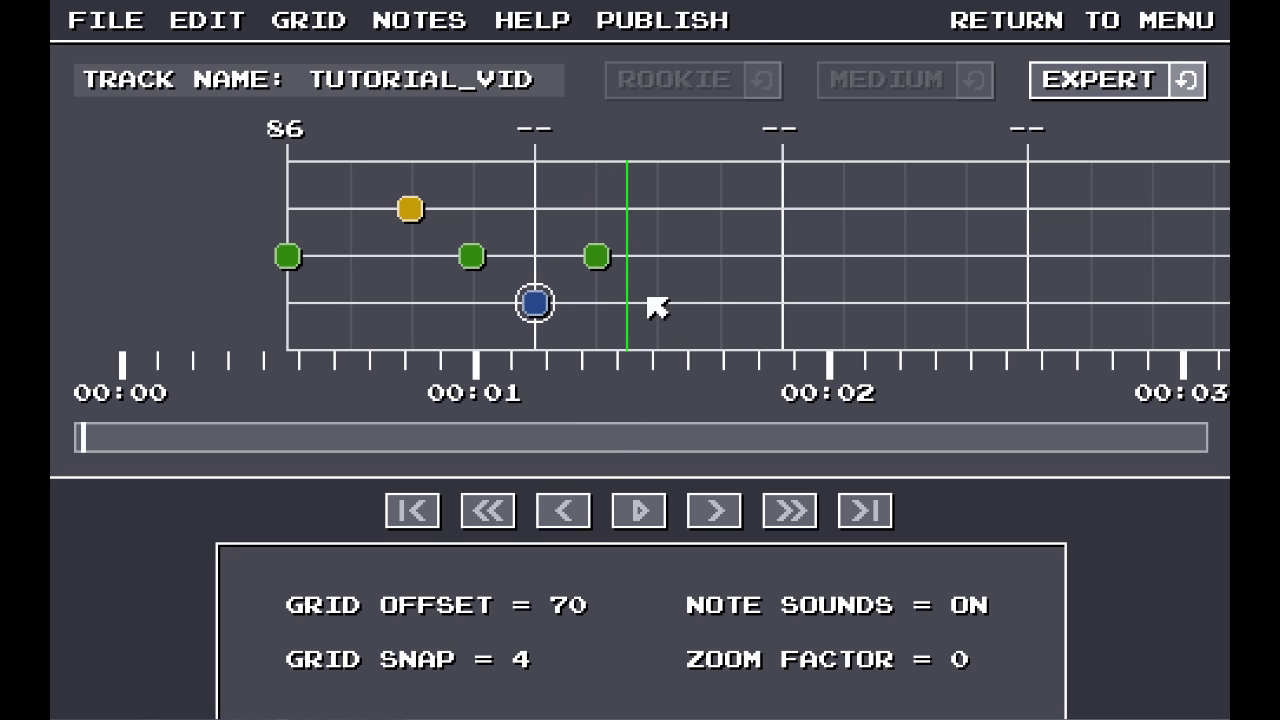
click(640, 512)
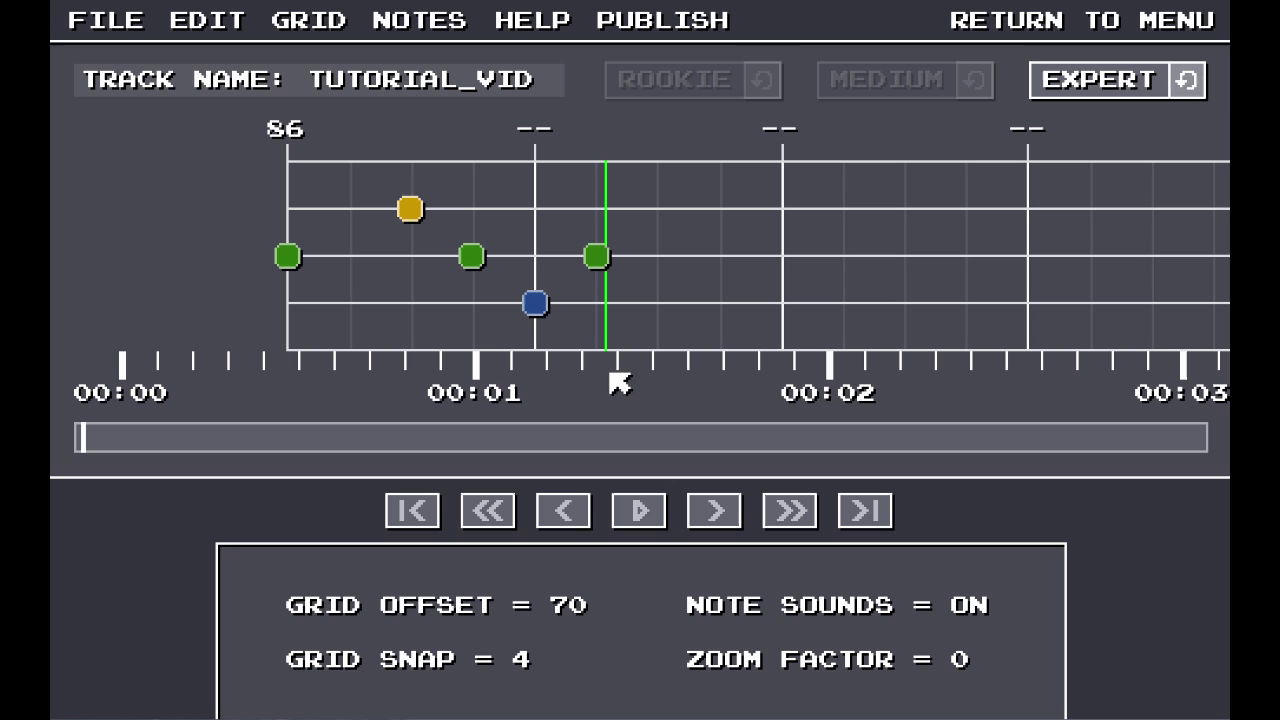
click(434, 514)
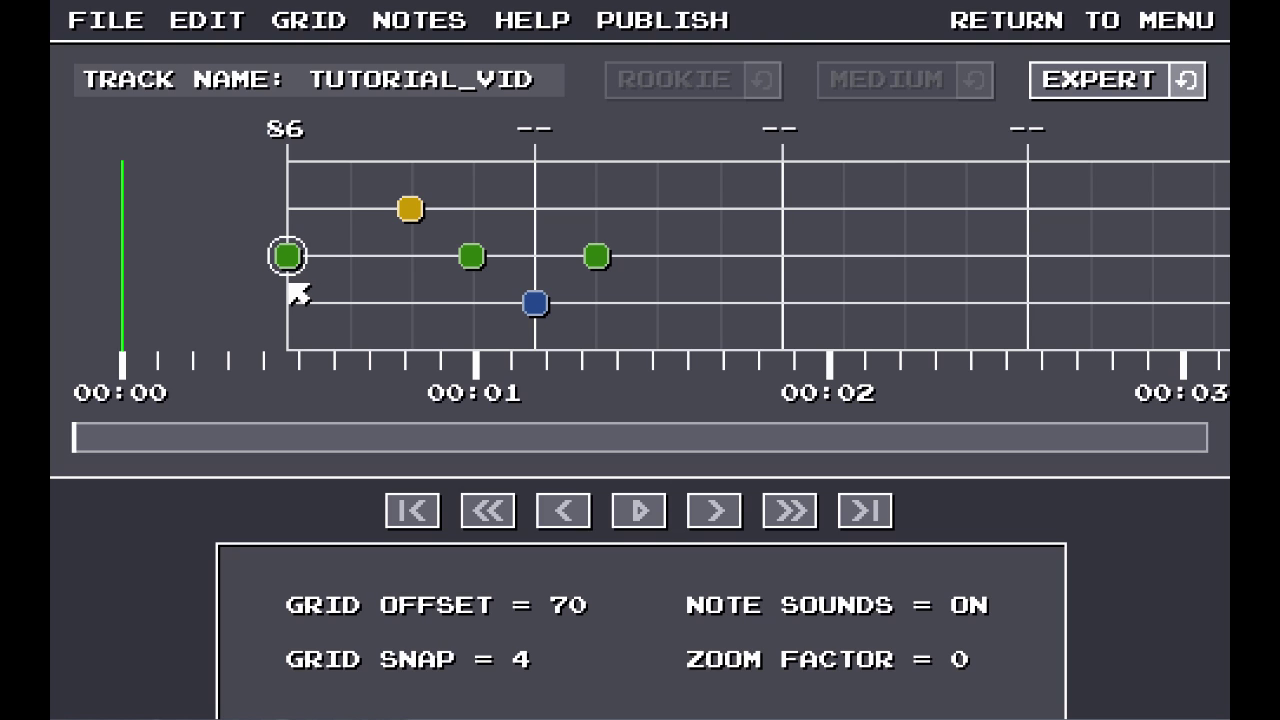
- Select the first four notes as a range, copy them and clear the selection
shift+click(543, 311)
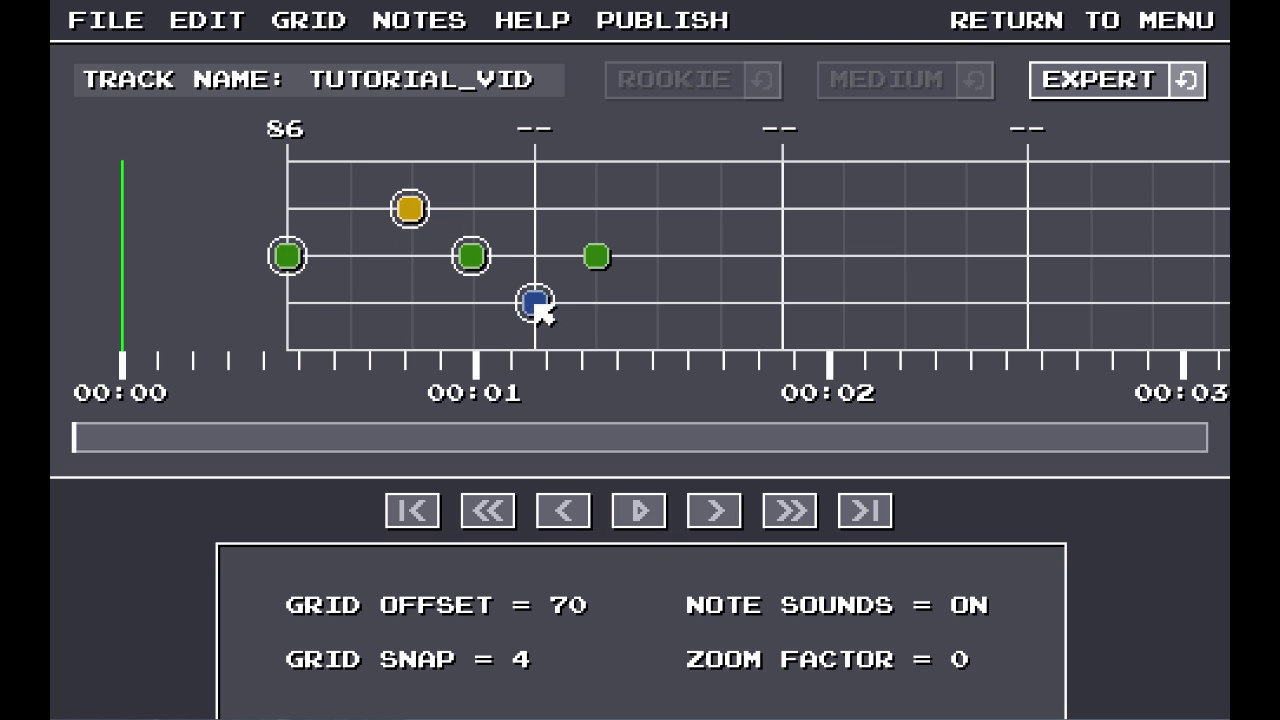
click(243, 28)
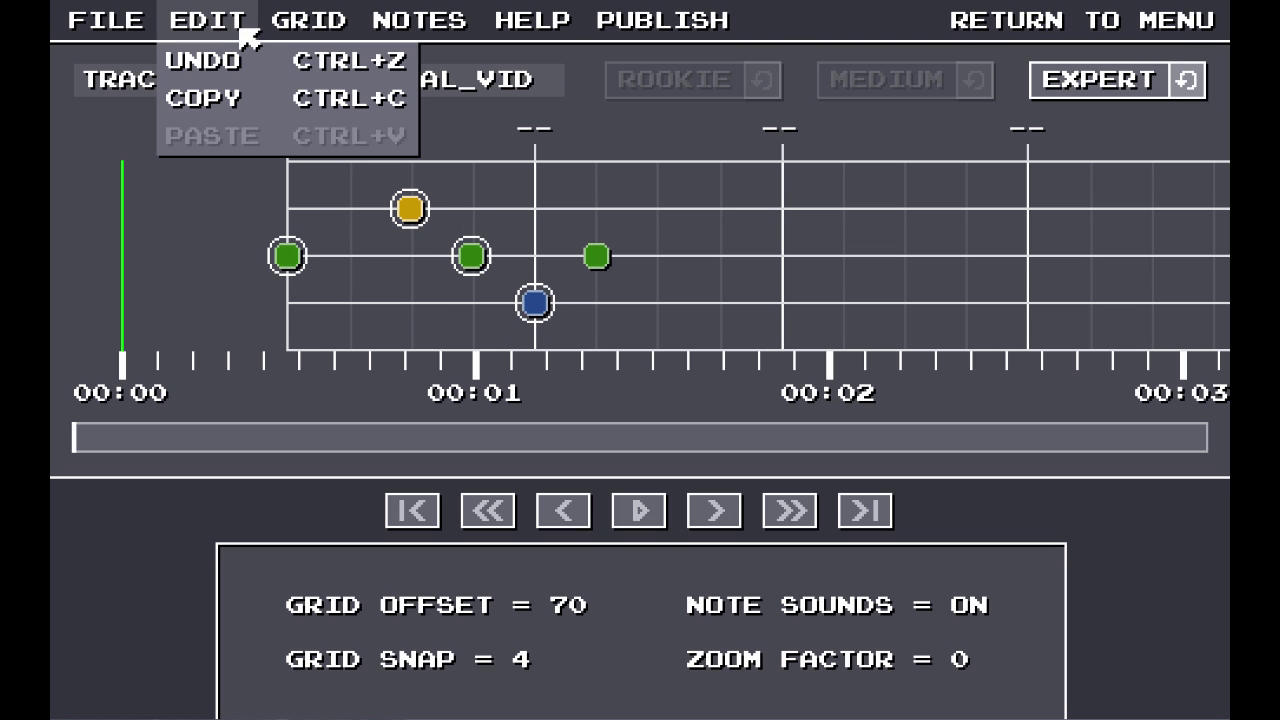
click(222, 100)
click(214, 30)
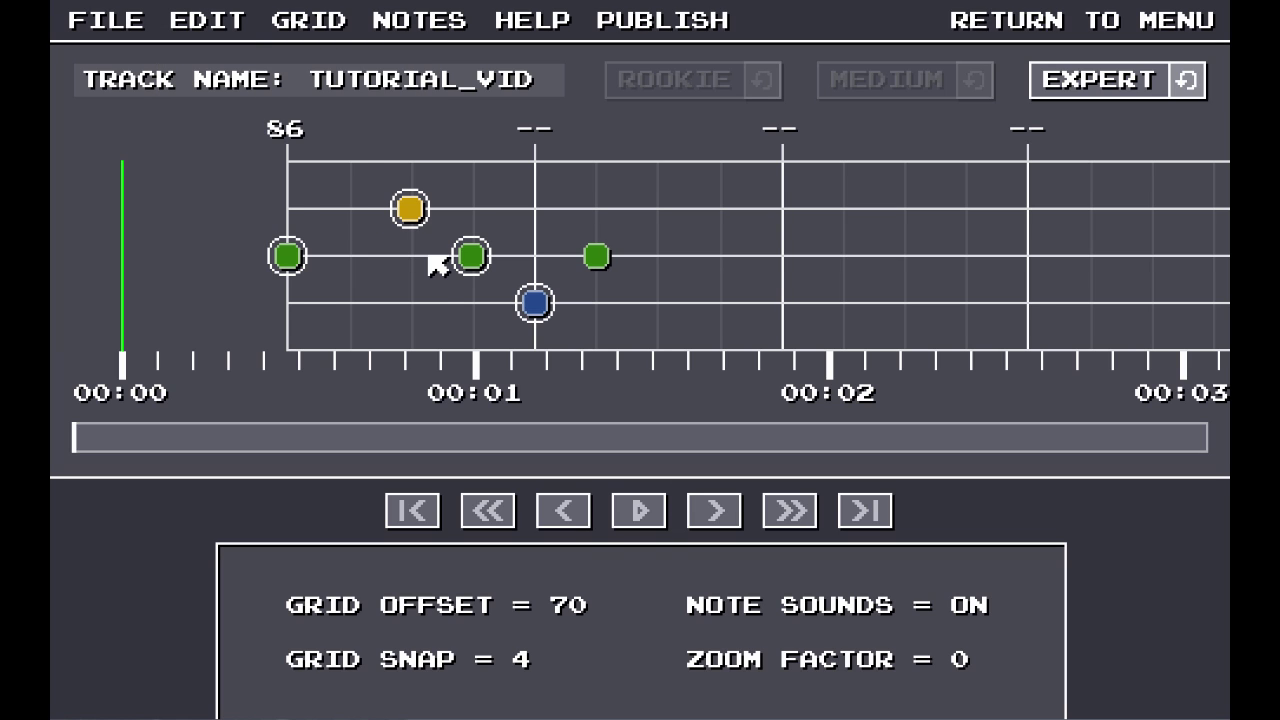
click(451, 314)
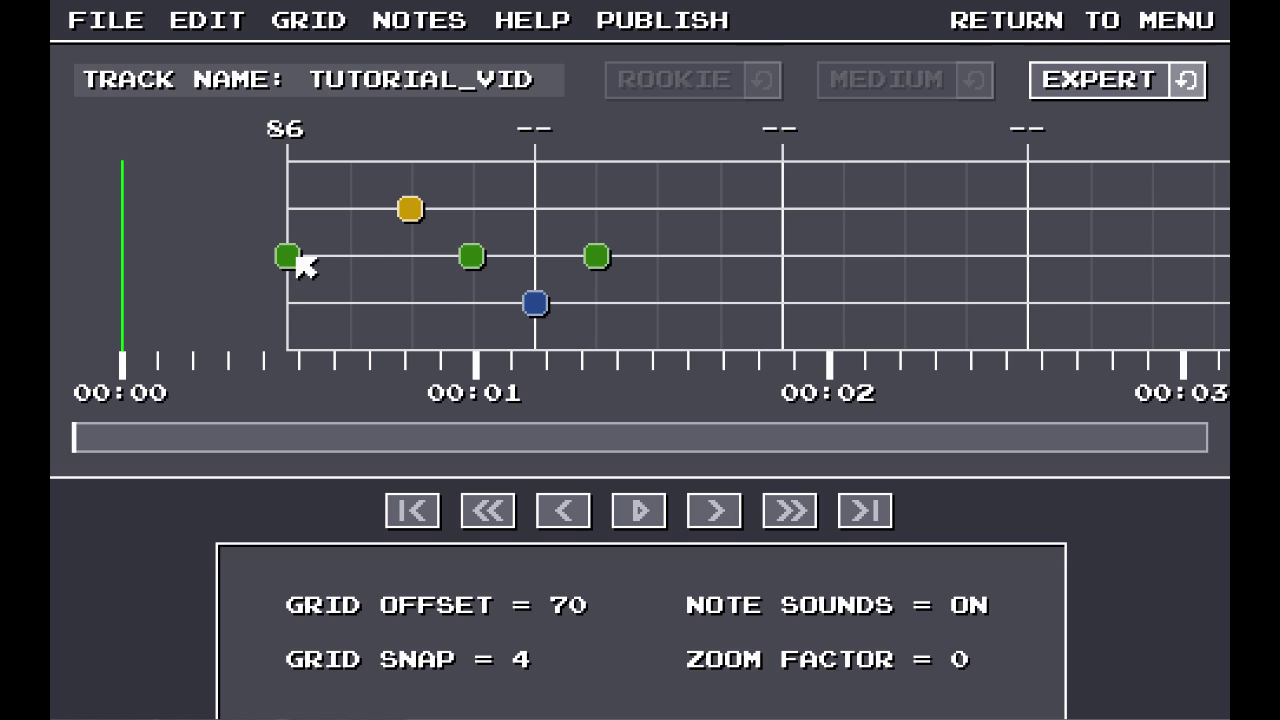
- Reselect the first four notes as a range, review the available note commands and clear the selection
click(296, 260)
shift+click(533, 307)
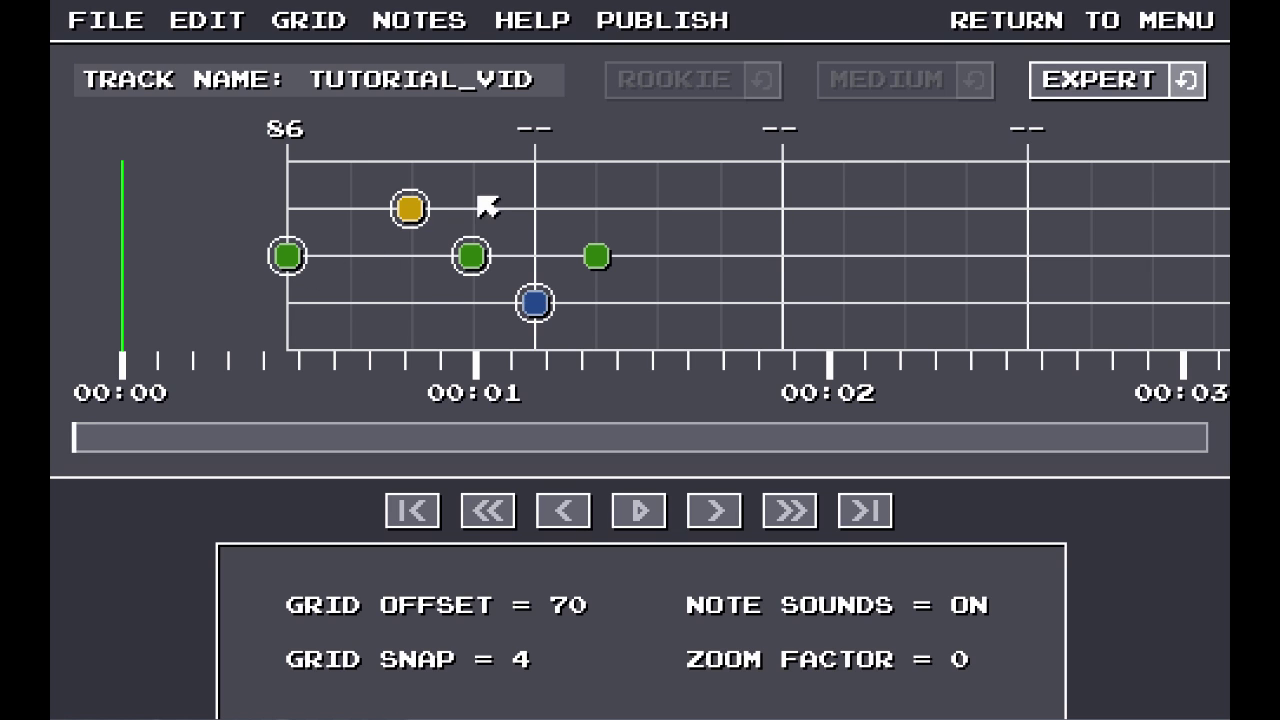
click(445, 22)
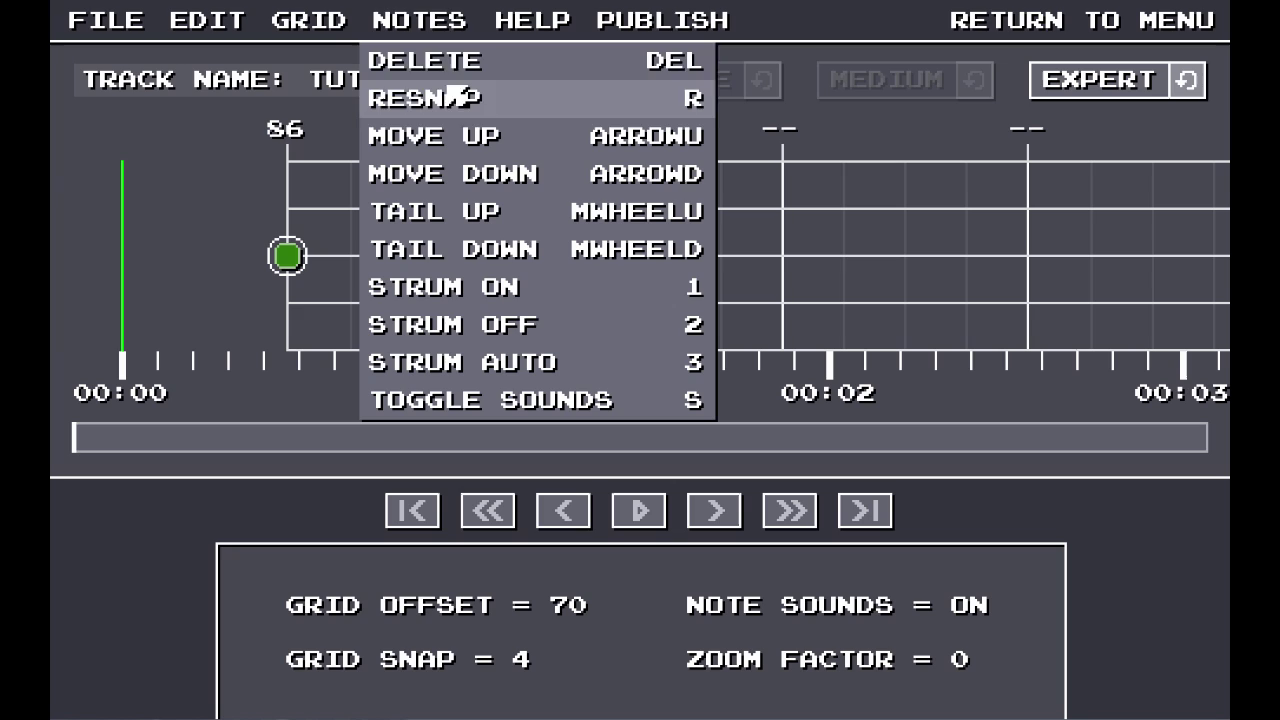
click(445, 22)
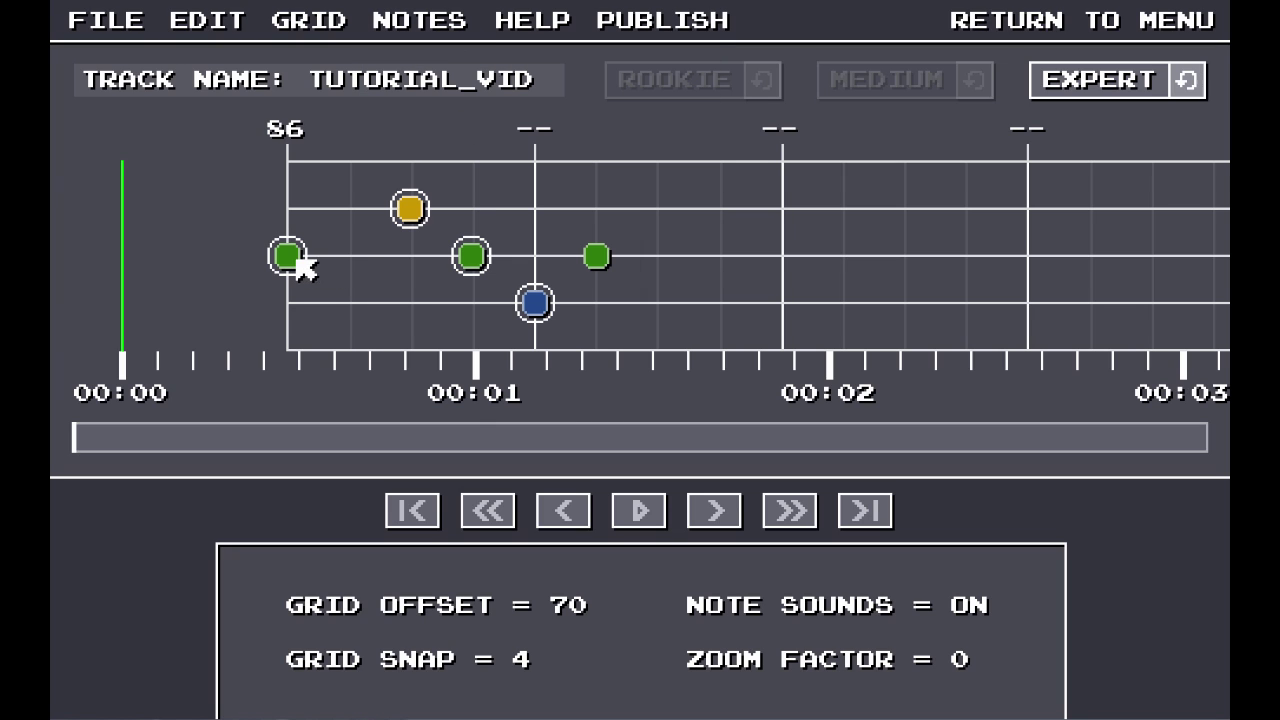
click(691, 294)
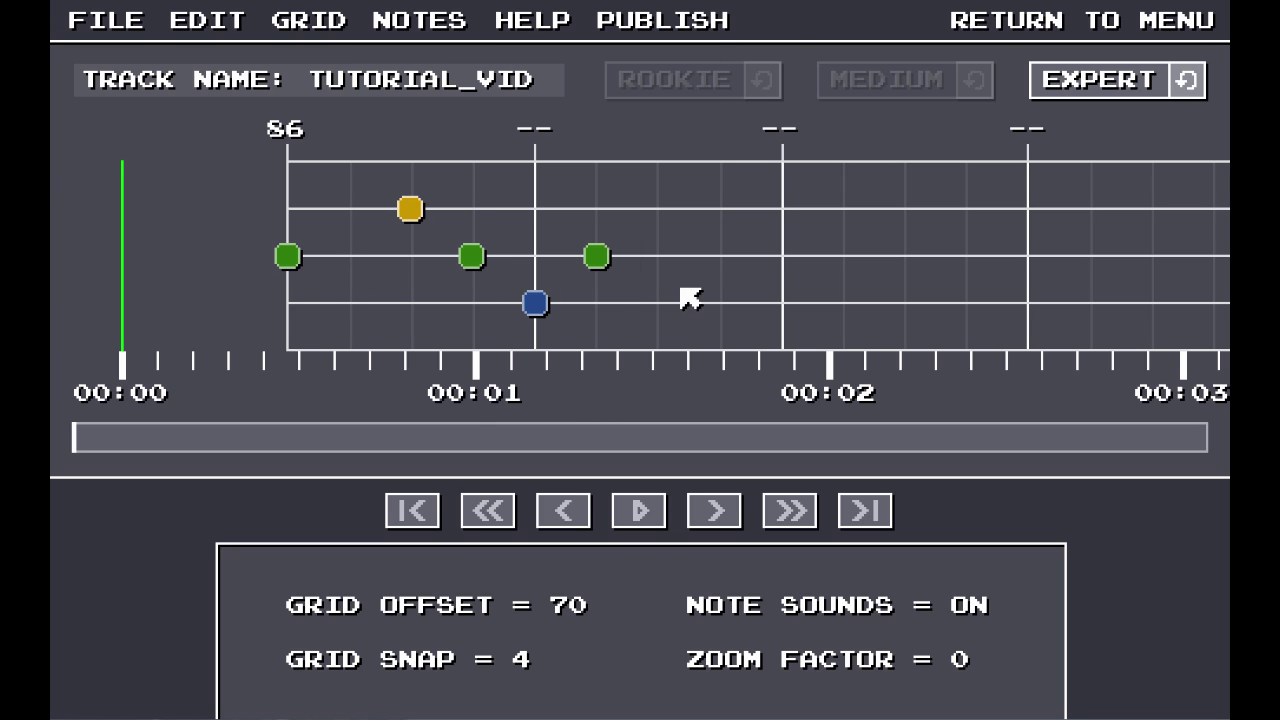
- Set the tempo at the first beat of the grid to 85 BPM
click(303, 142)
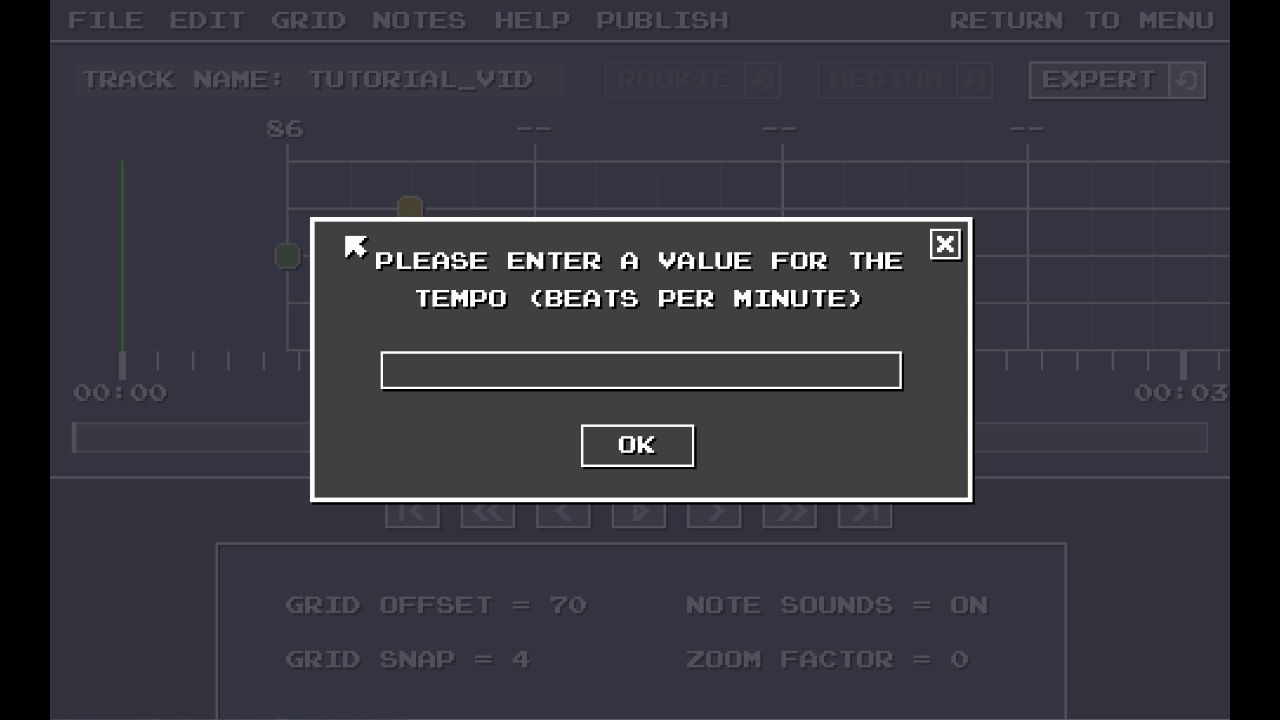
text(85)
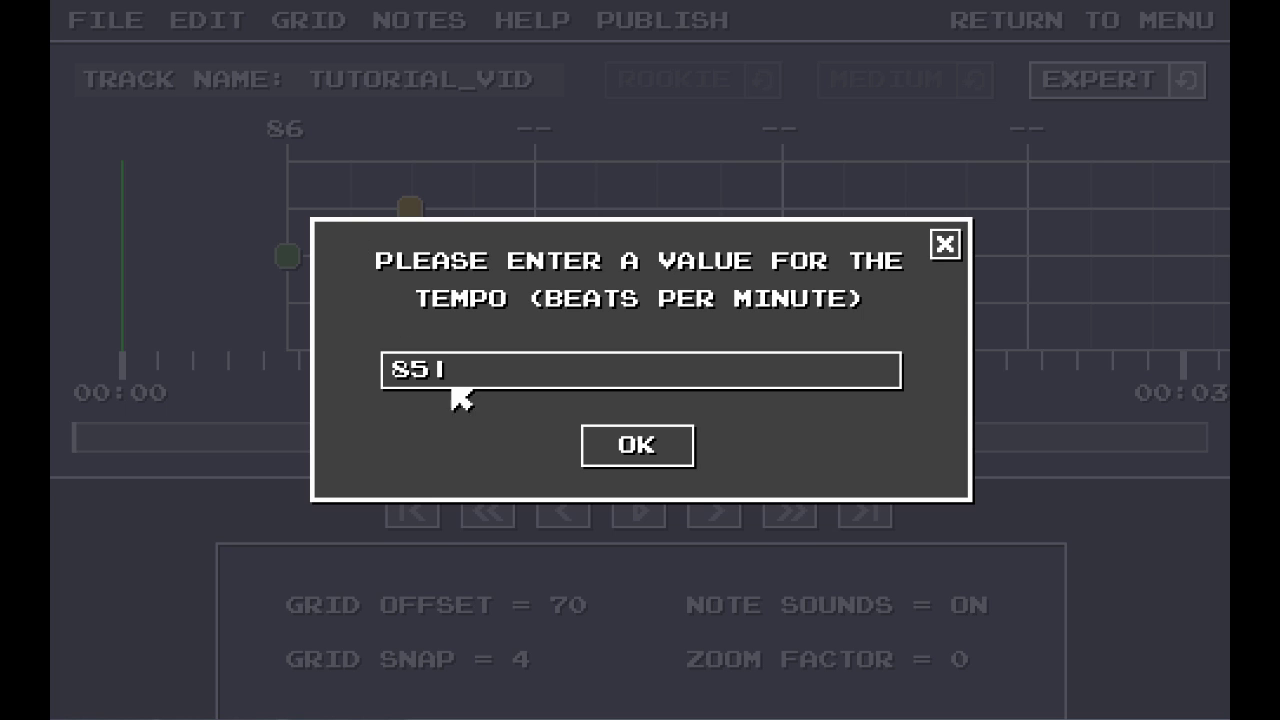
click(640, 443)
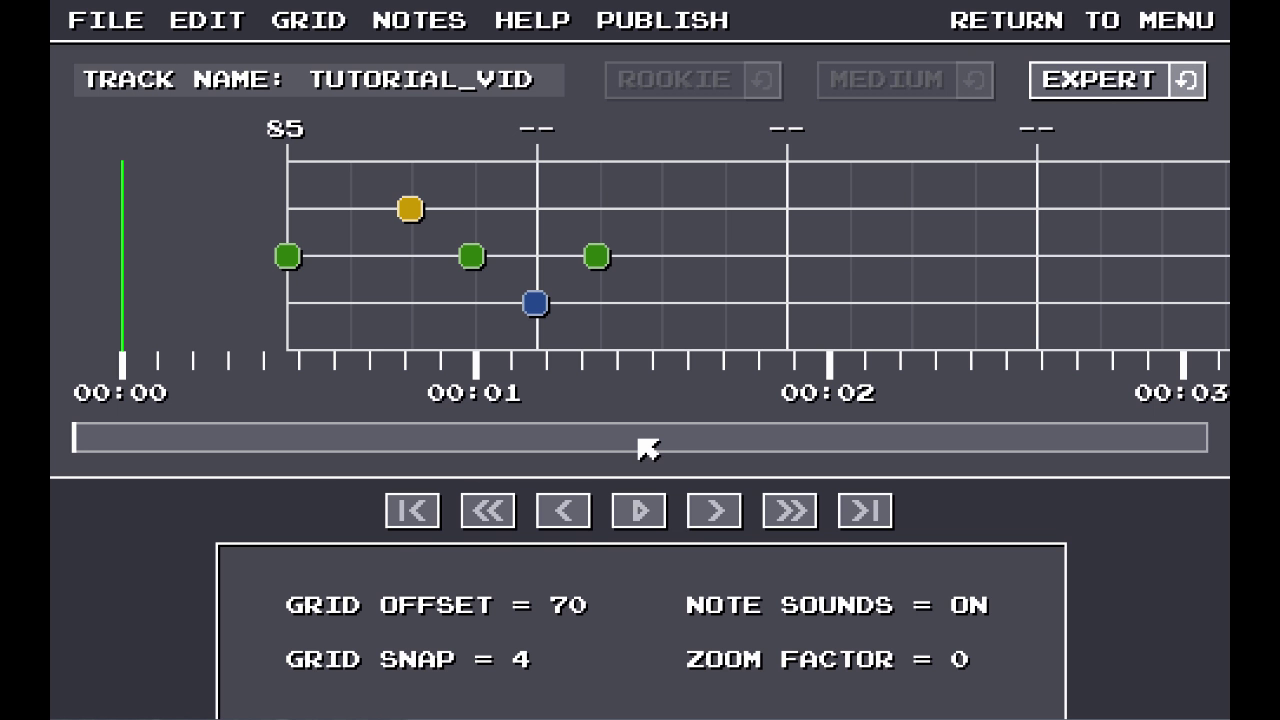
- Select all five notes as a range and resnap them to the grid
click(596, 256)
click(290, 254)
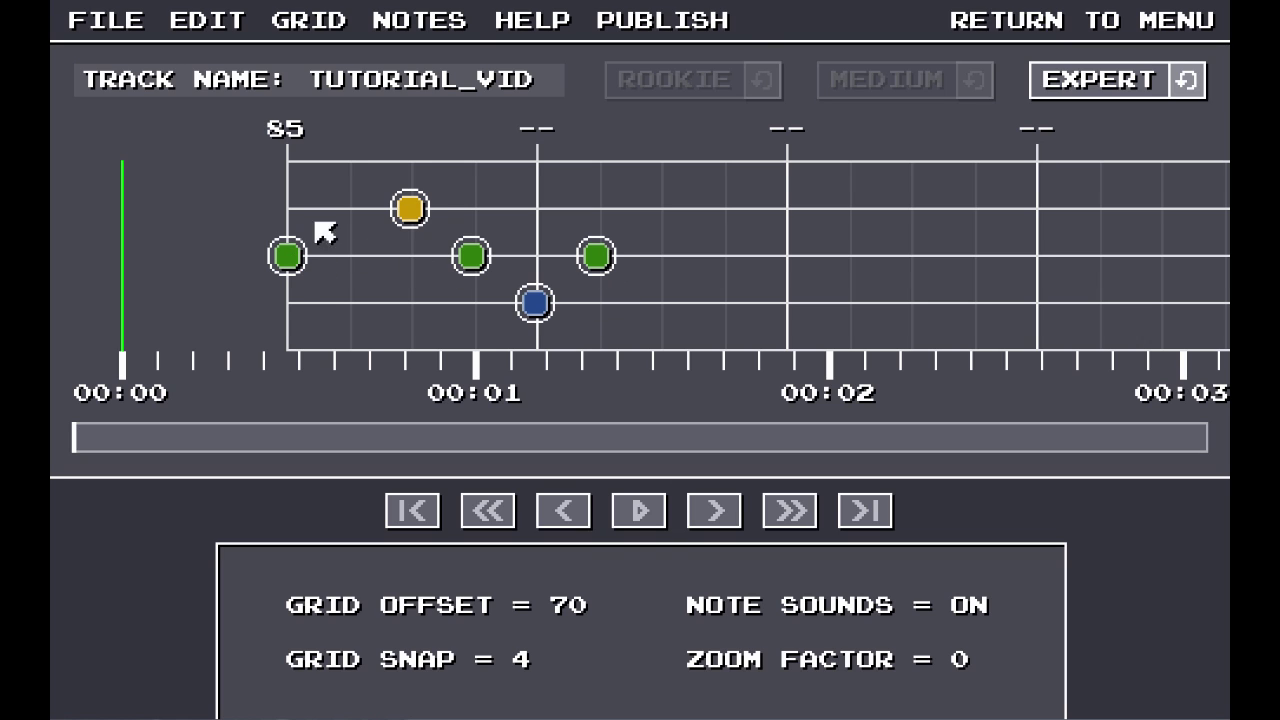
click(419, 20)
click(425, 98)
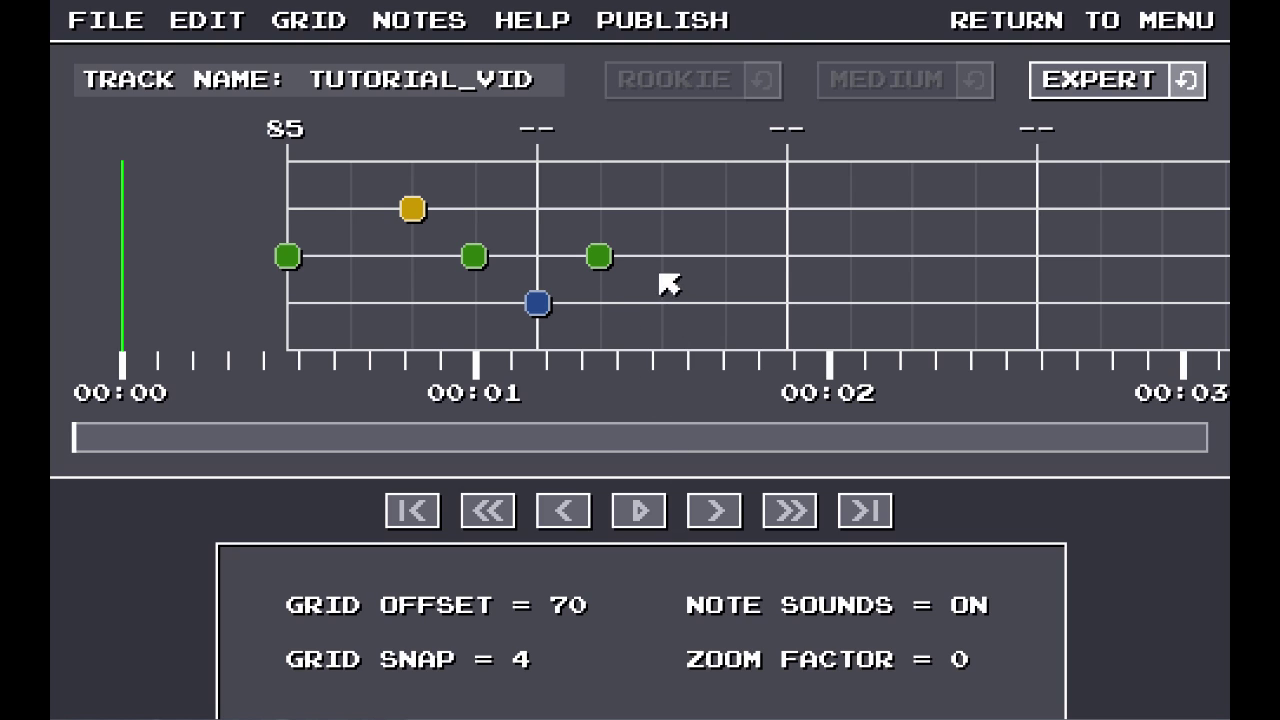
- Try the forced strum settings on the yellow second-line note and return it to Strum Auto
click(421, 211)
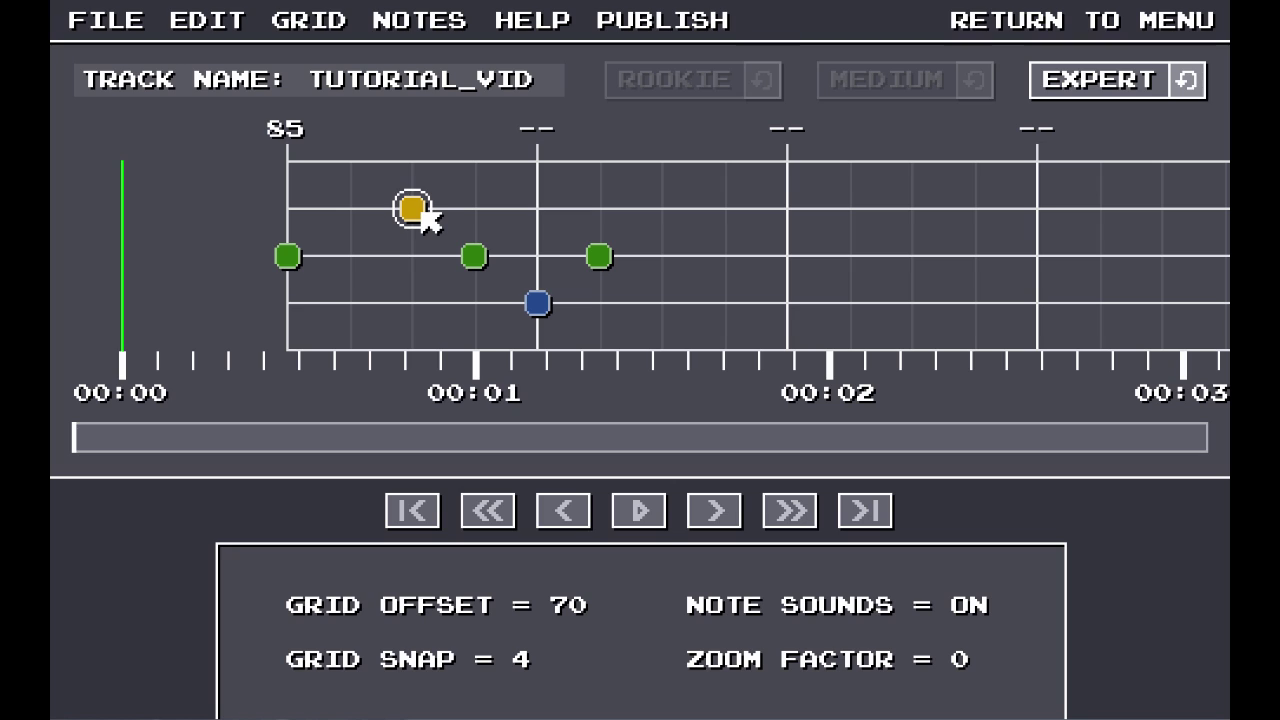
click(557, 214)
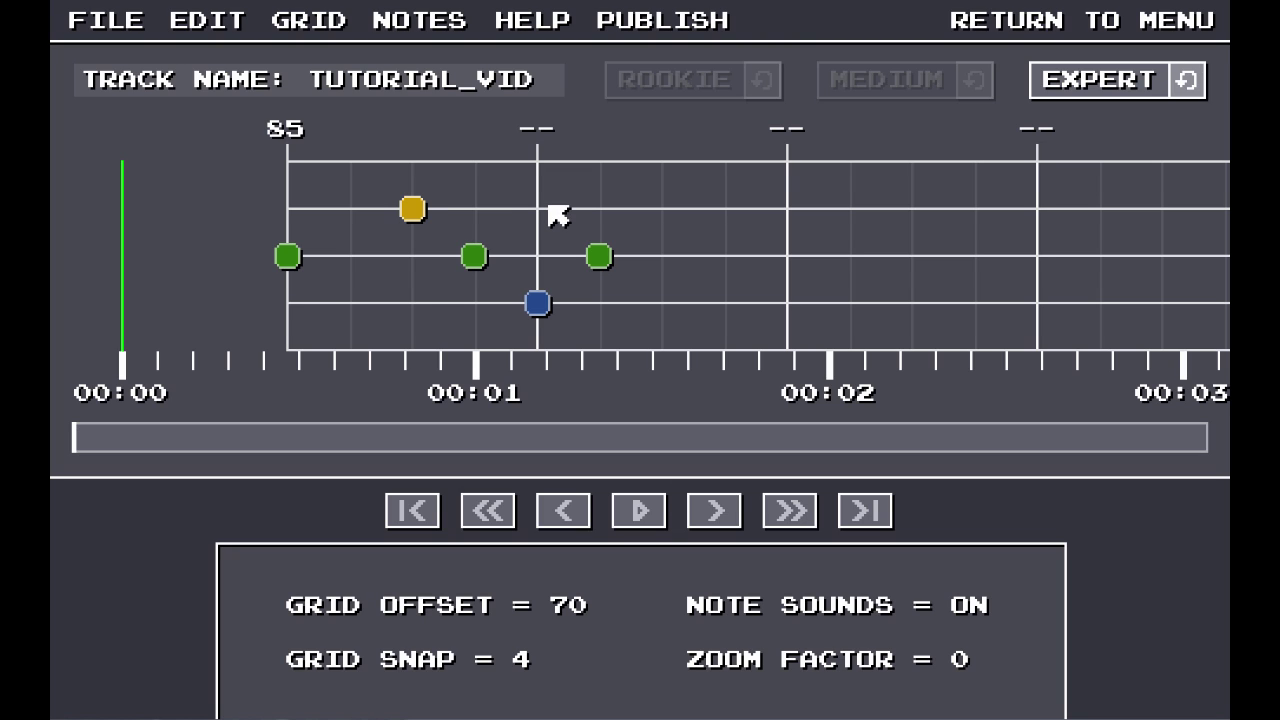
click(422, 211)
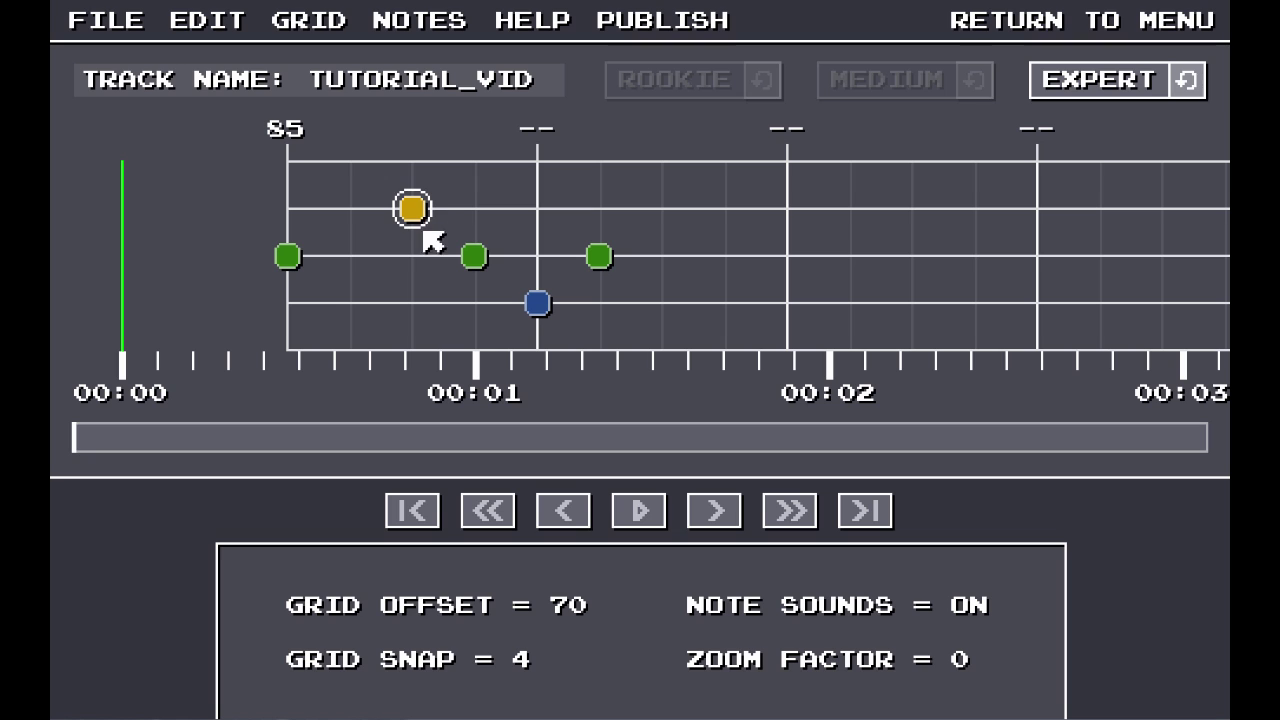
click(435, 25)
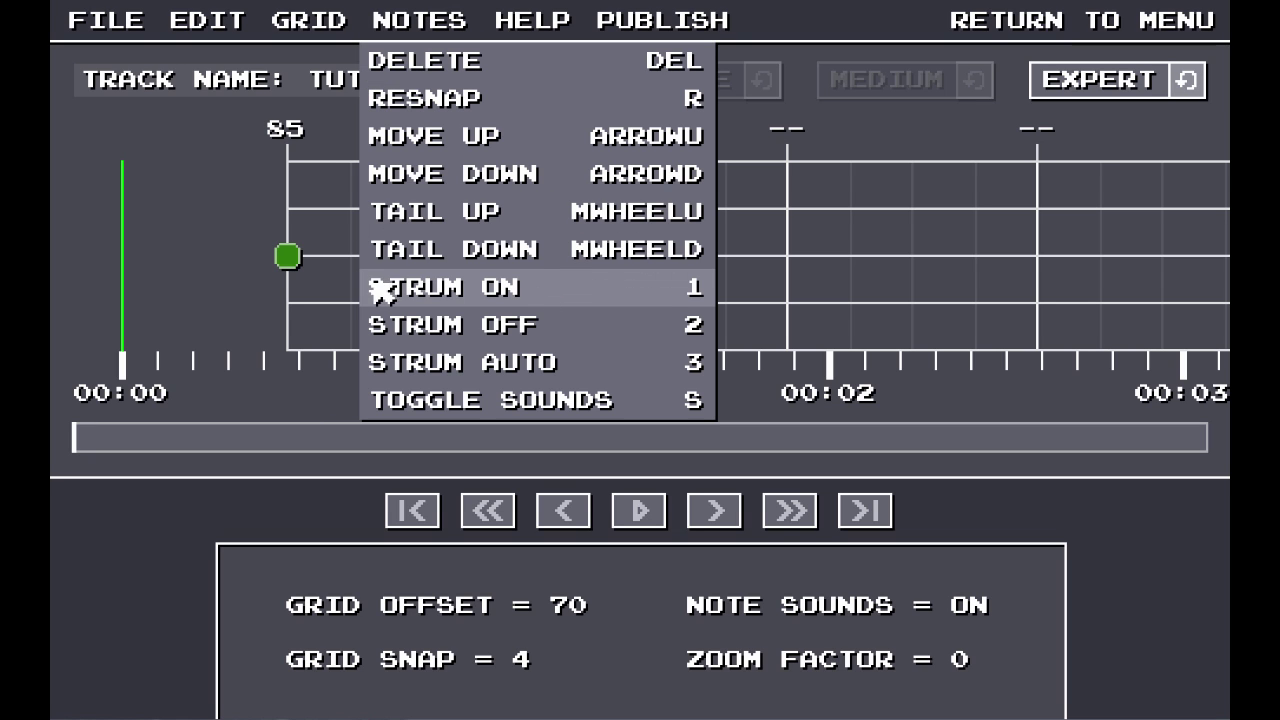
click(483, 290)
click(411, 209)
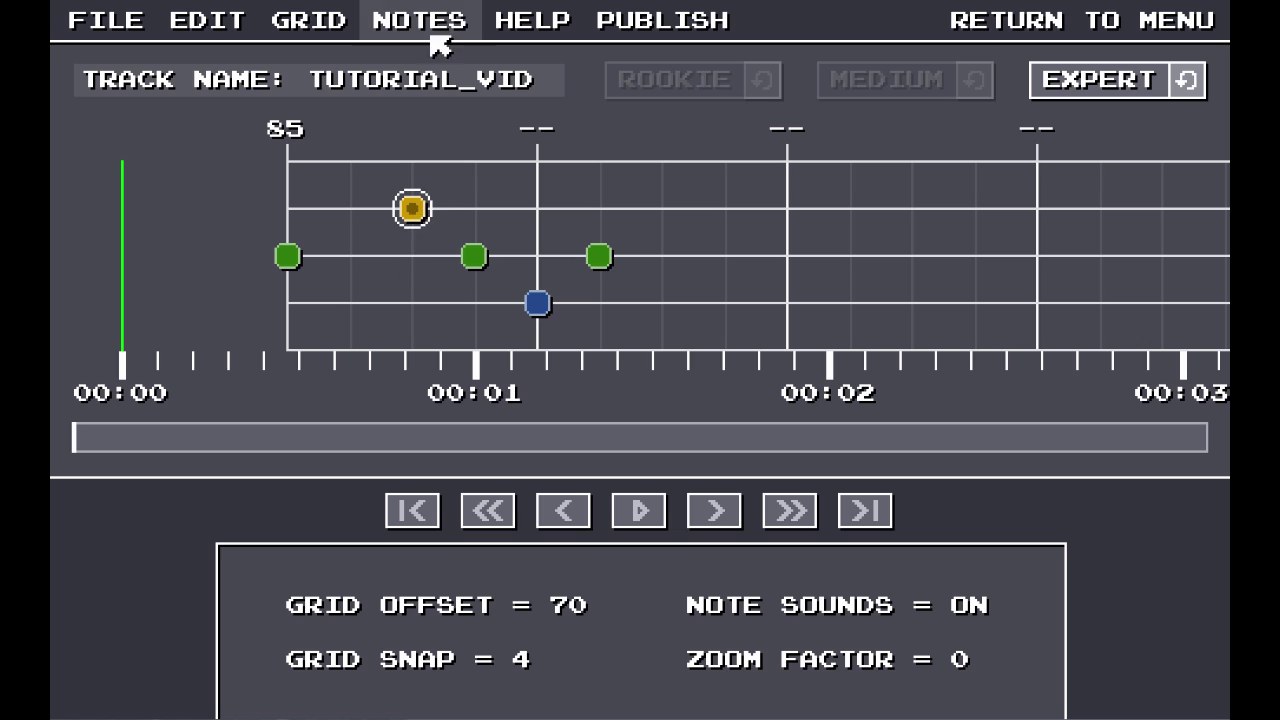
click(436, 25)
click(557, 293)
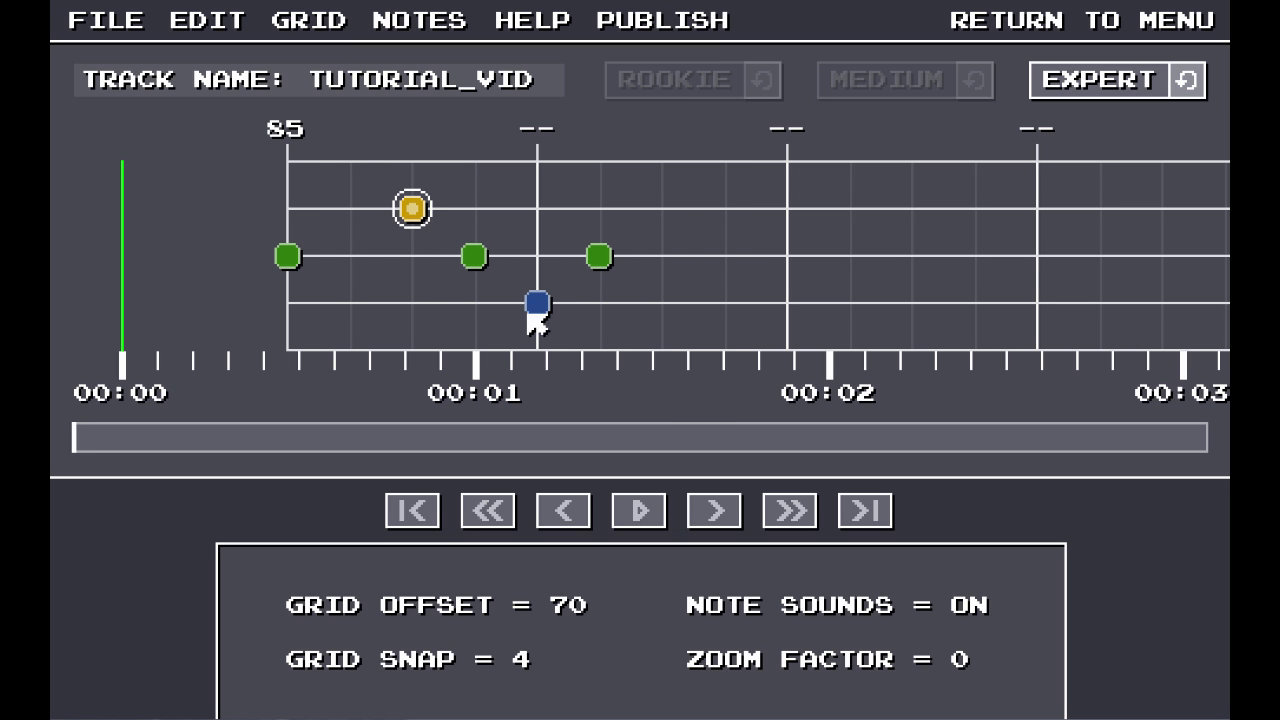
click(418, 208)
click(420, 30)
click(605, 360)
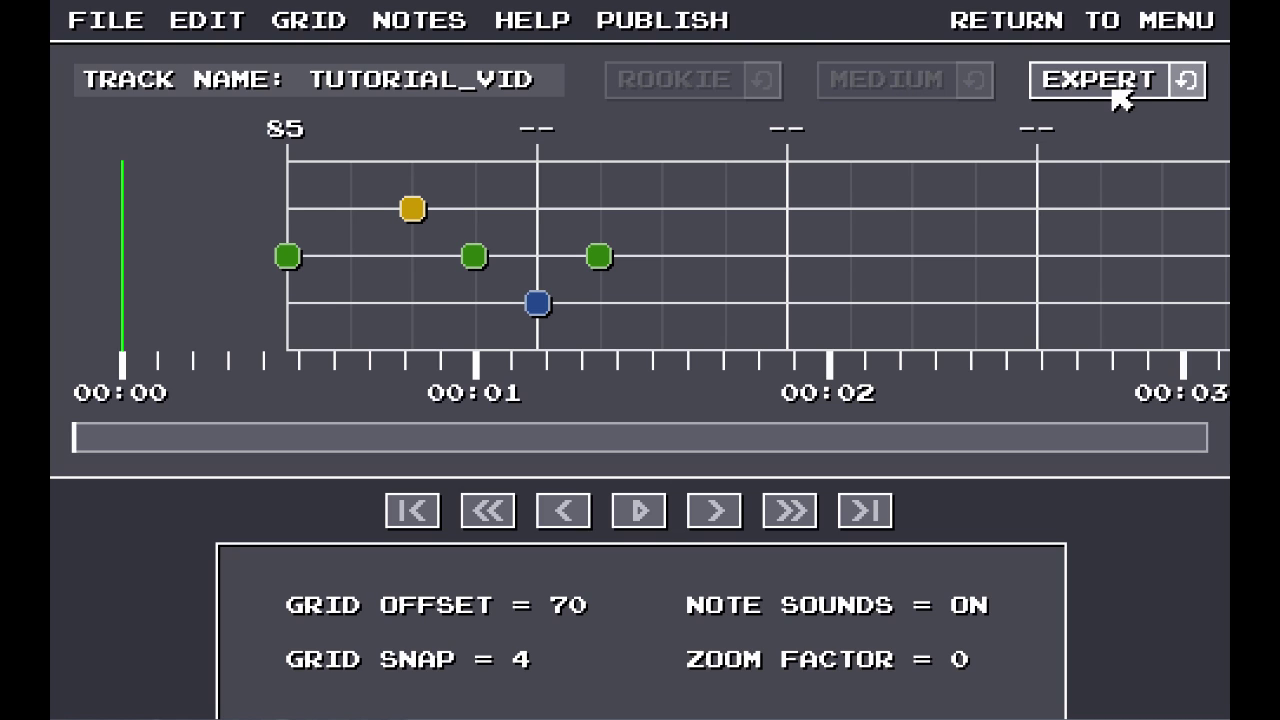
- Copy the Expert notes into the Medium difficulty and compare the two difficulties, ending on Medium
click(887, 94)
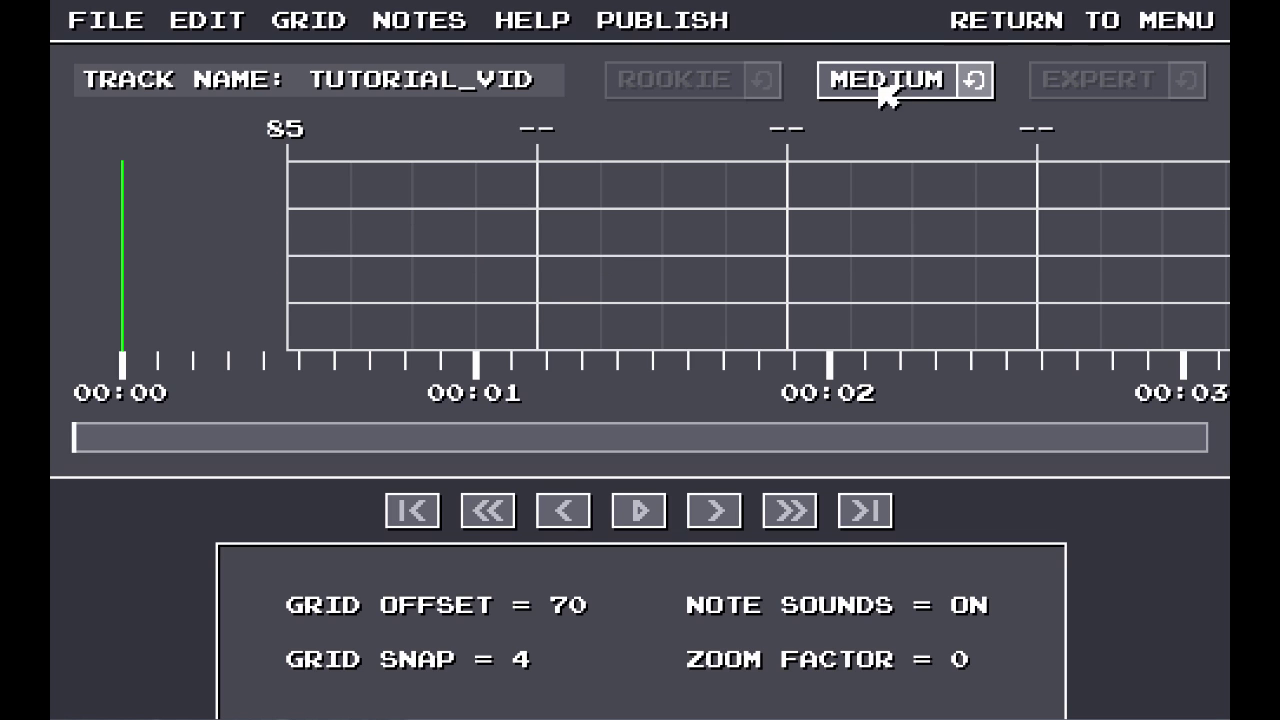
click(976, 82)
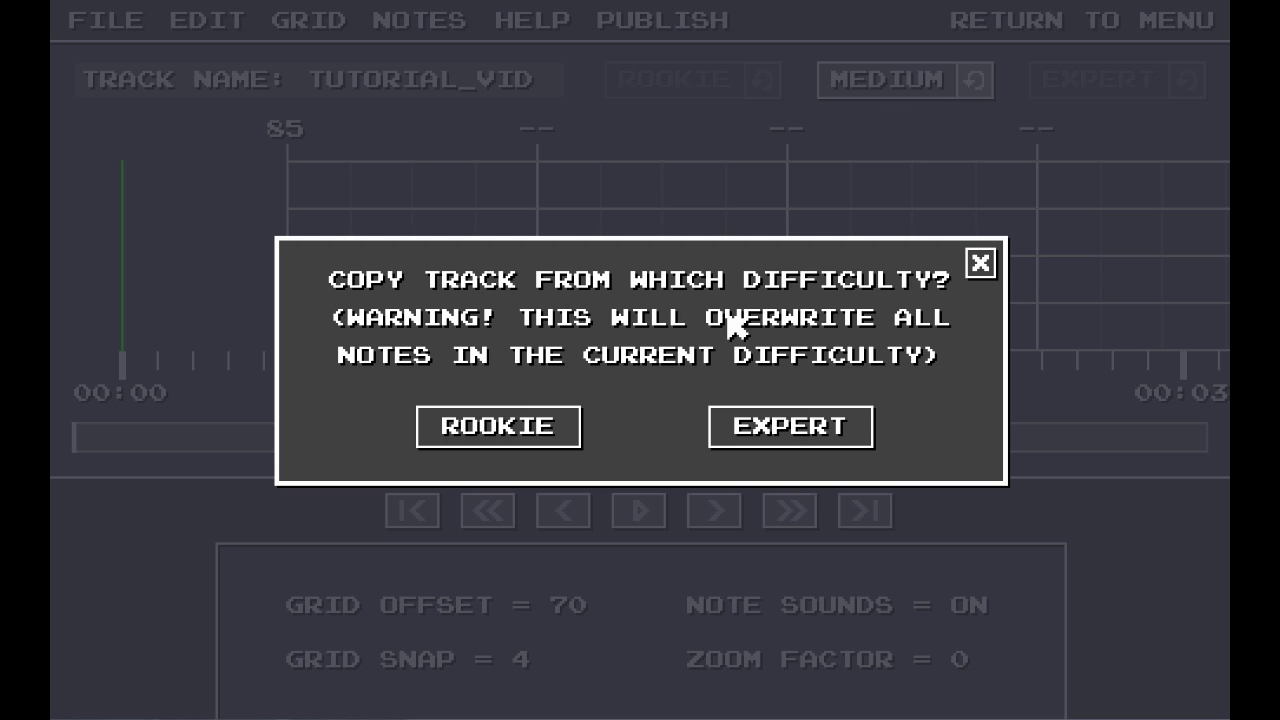
click(812, 430)
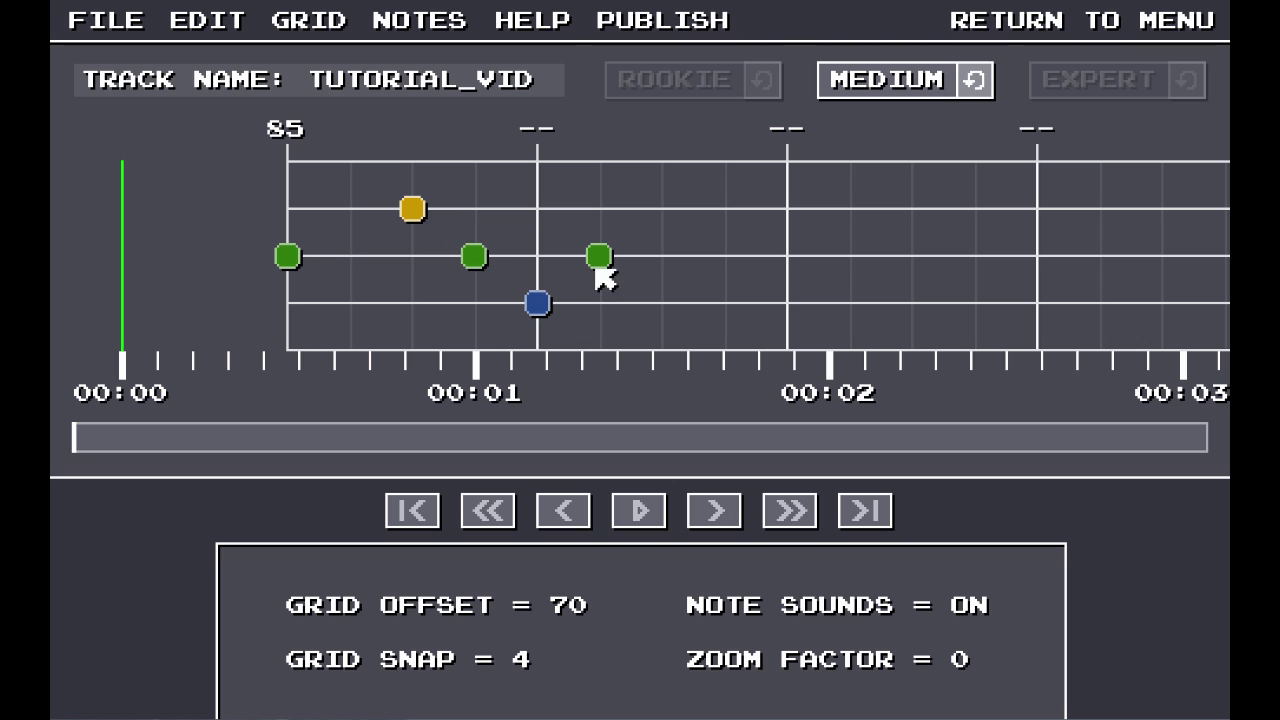
click(1078, 88)
click(868, 75)
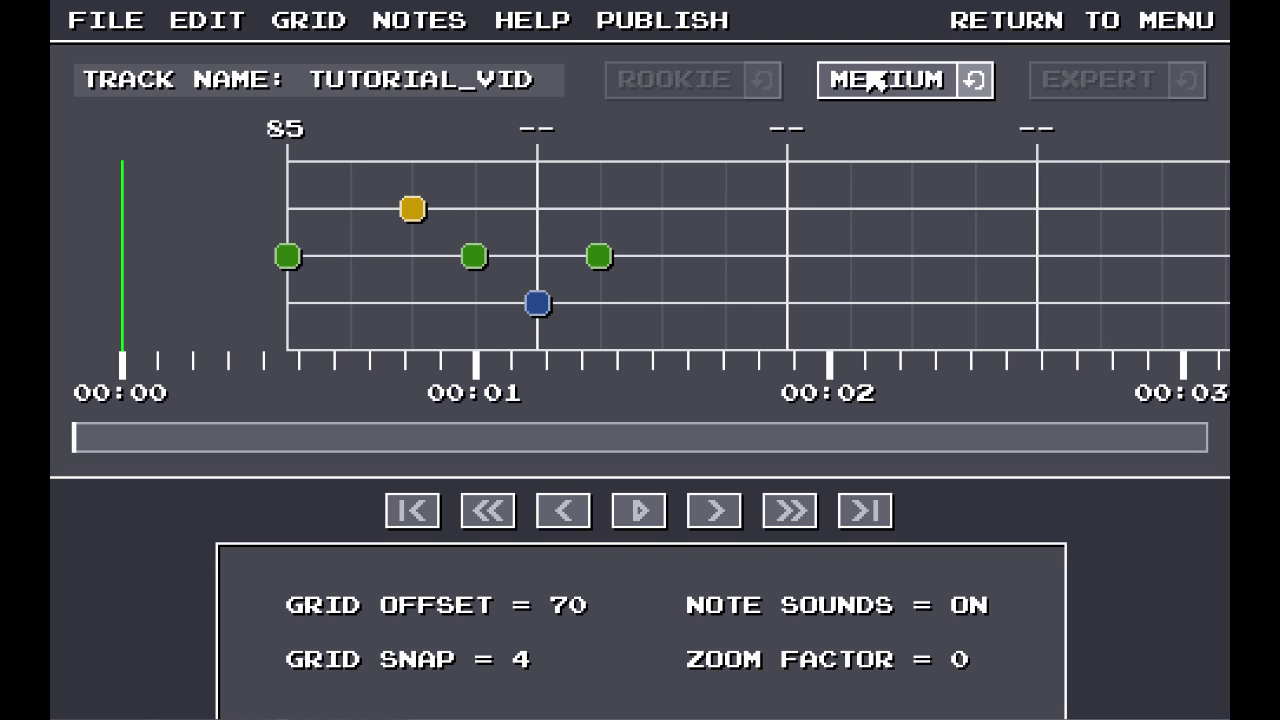
- Start publishing a new Workshop item with TUTORIAL_VID as its track file
click(676, 28)
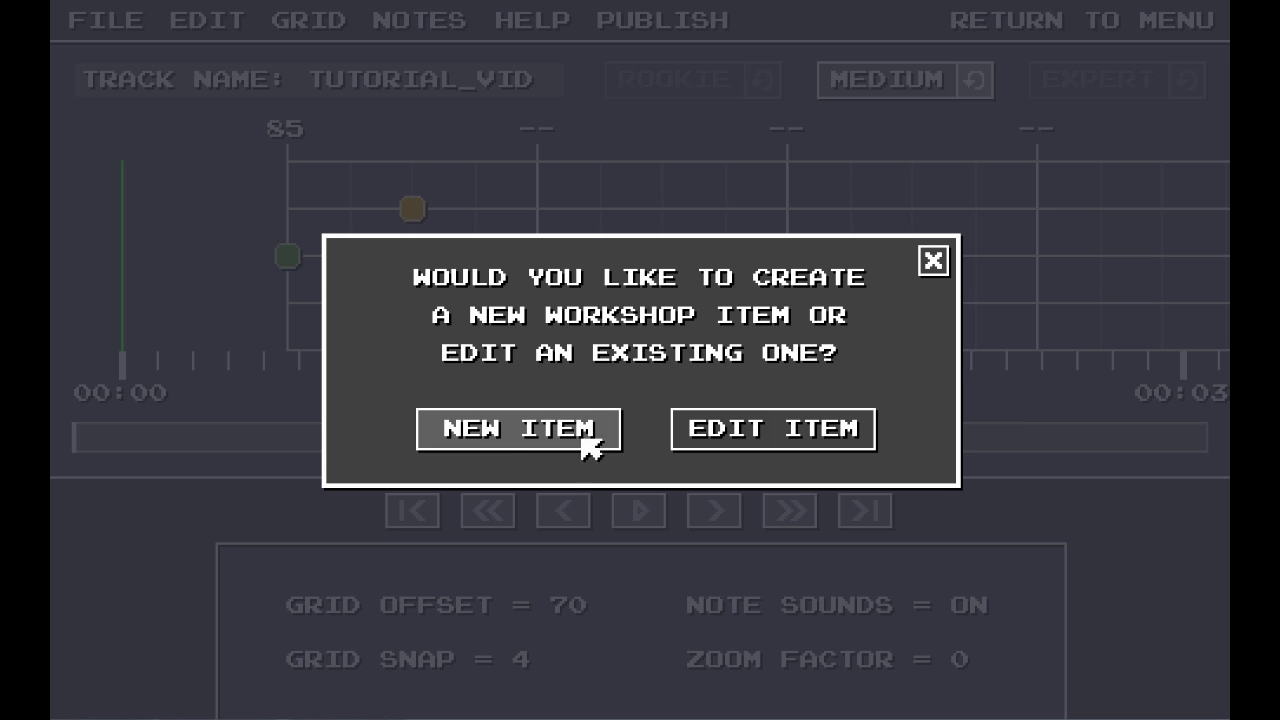
click(517, 432)
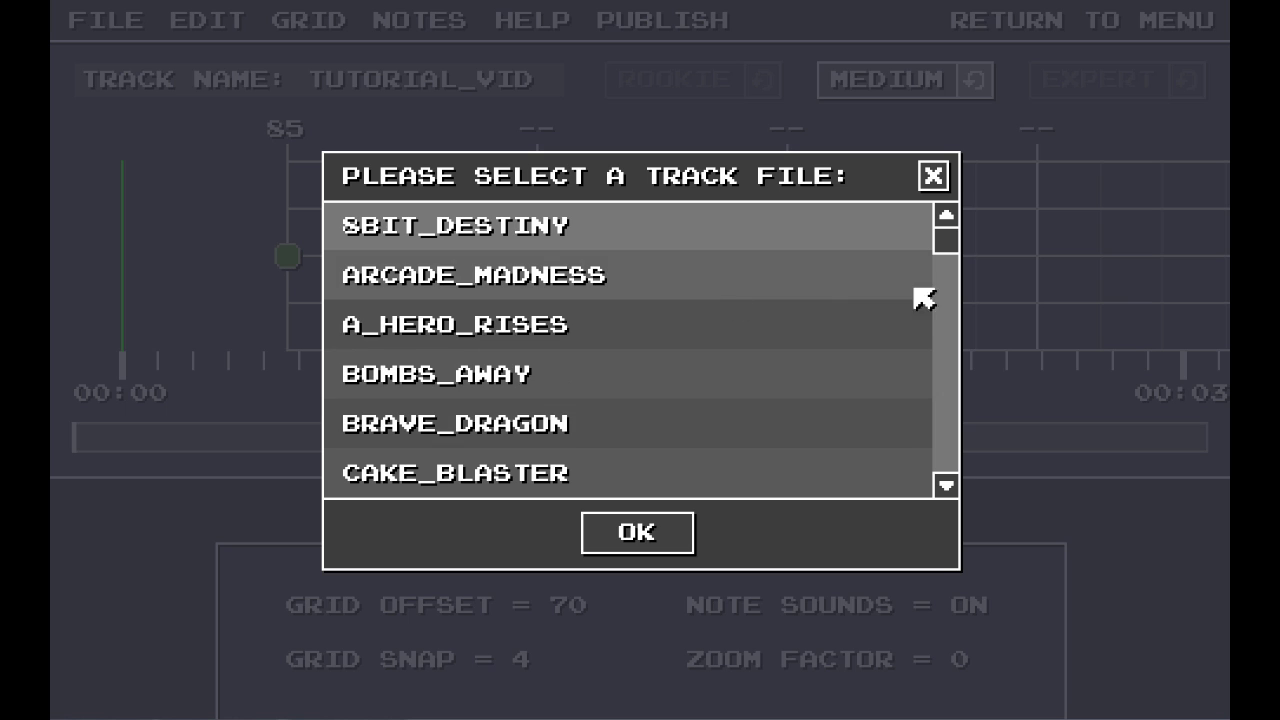
drag(950, 243, 943, 451)
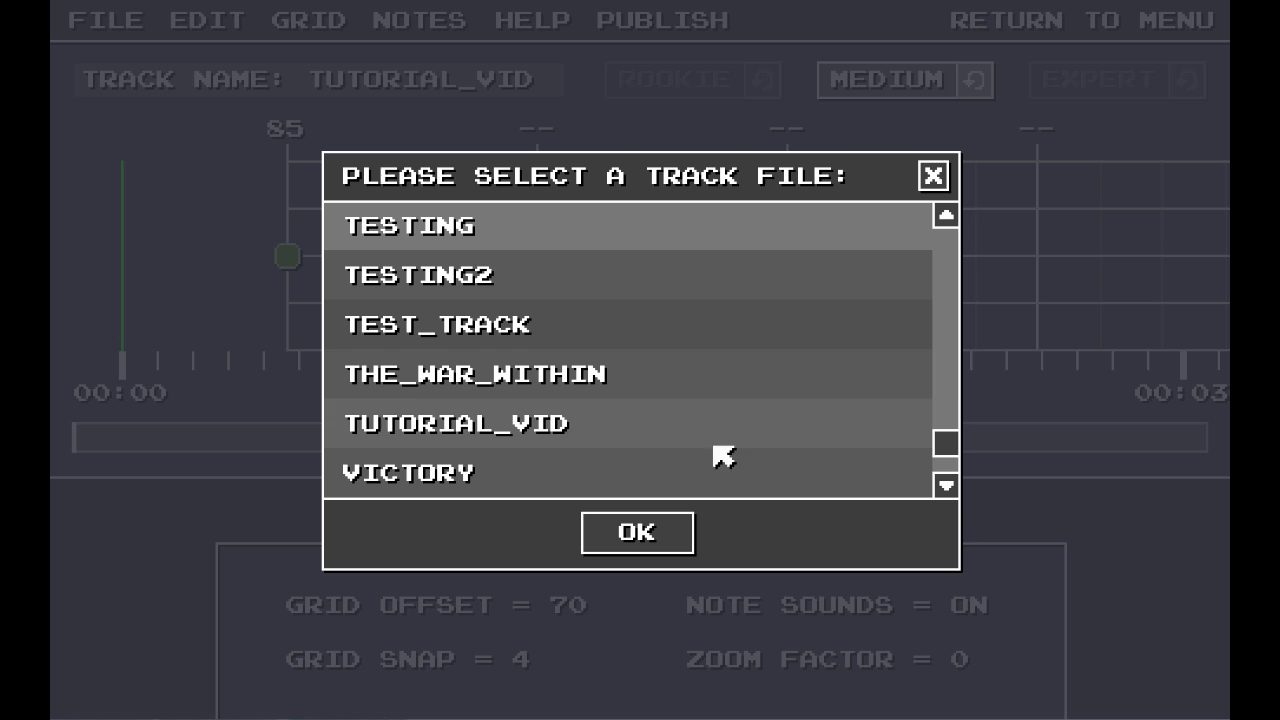
click(642, 440)
click(636, 533)
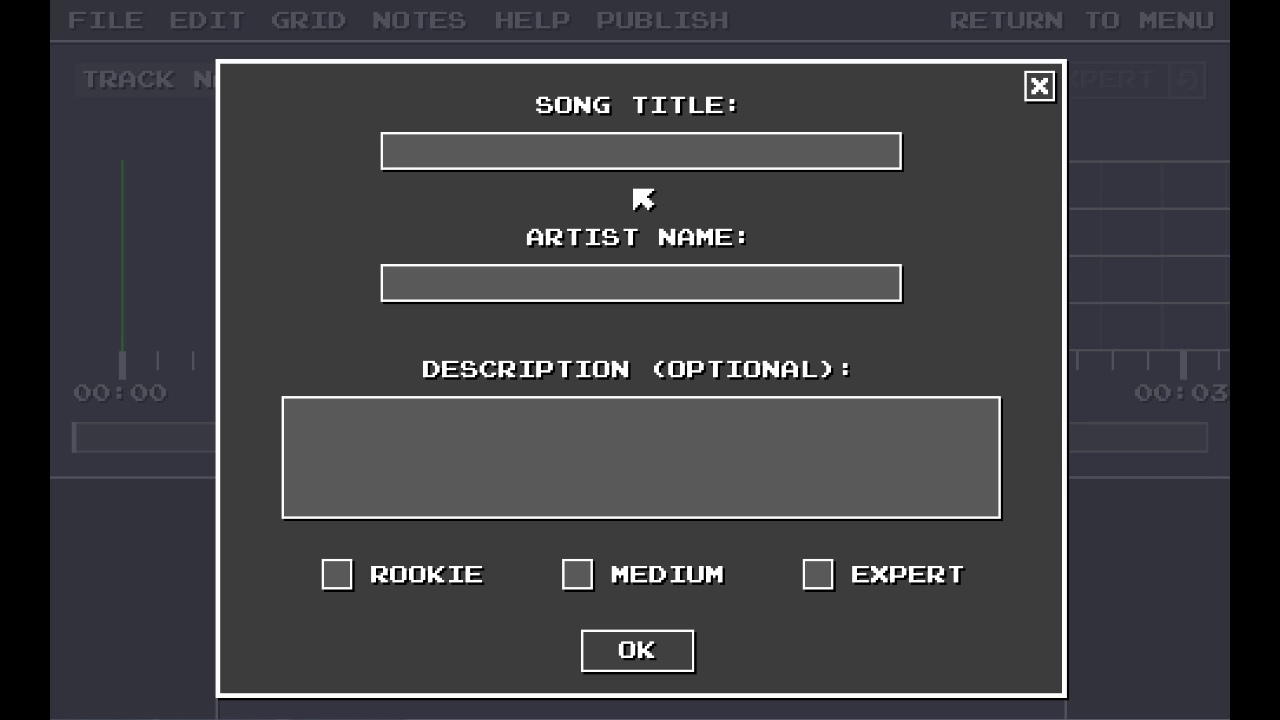
- Title the song "tutorial", enter the artist name, mark Expert and Medium as included difficulties, and upload the Workshop item
text(tutorial)
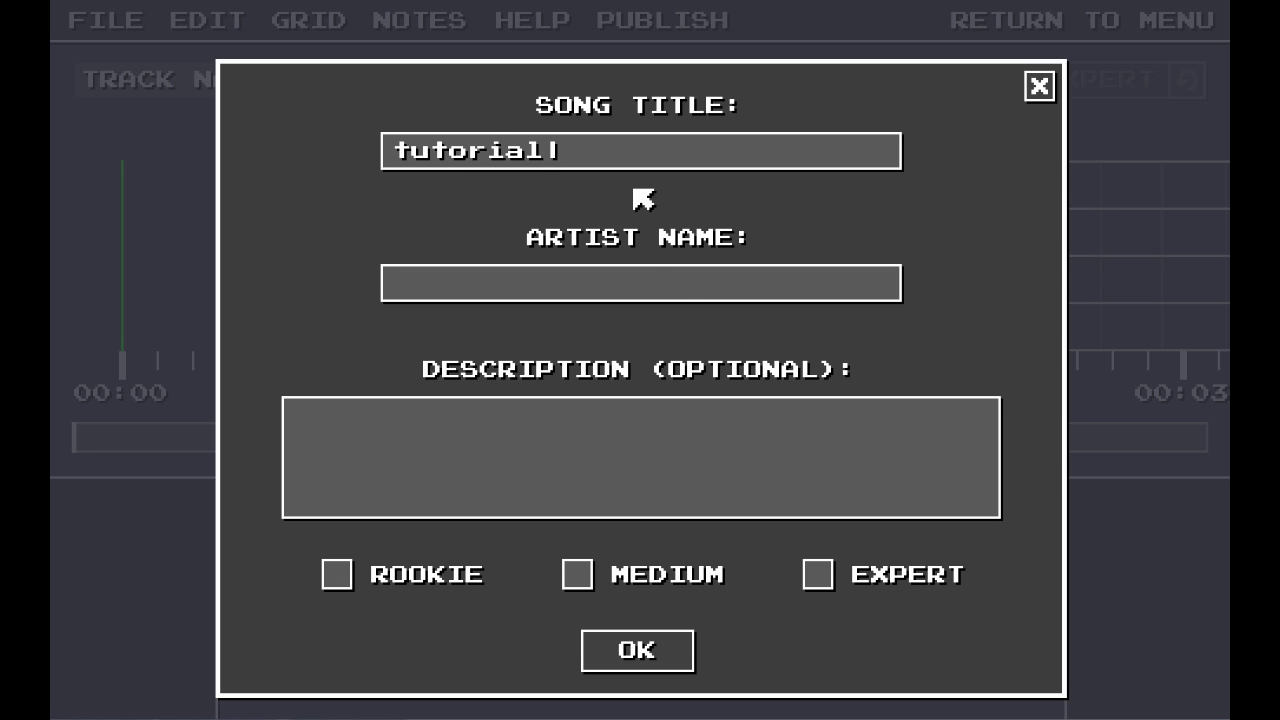
text(someguy)
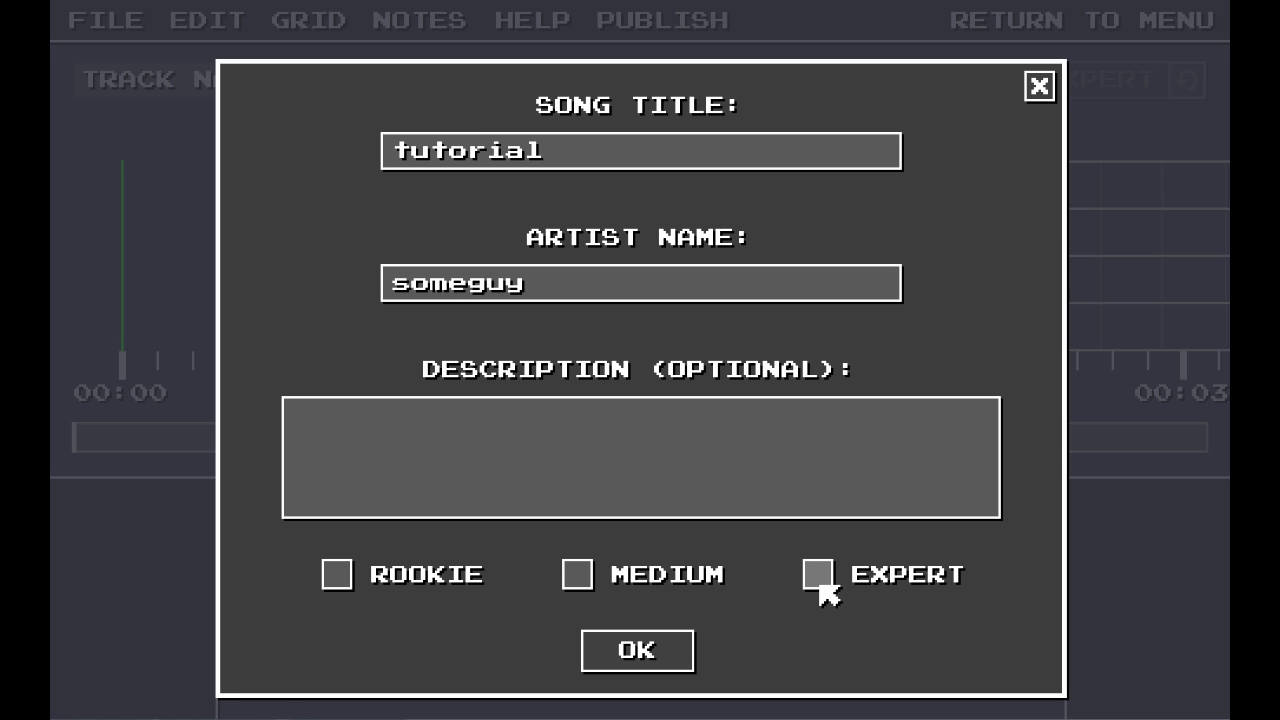
click(819, 580)
click(578, 576)
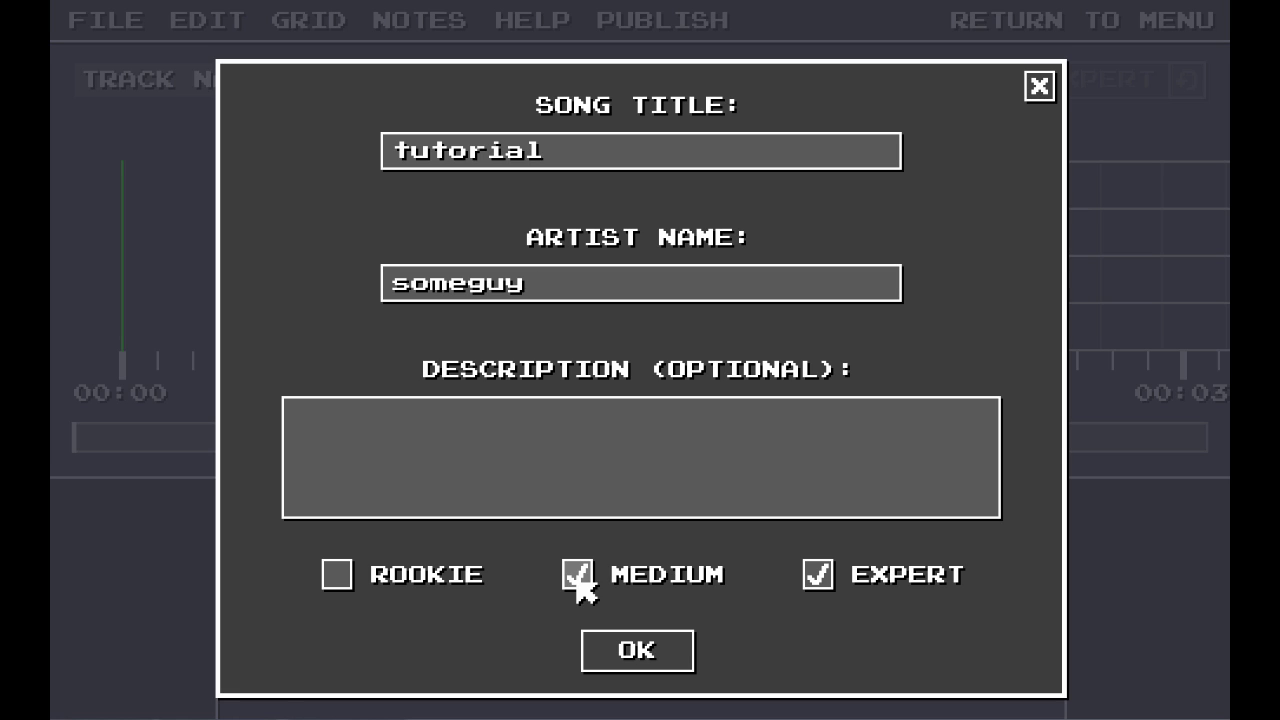
click(671, 652)
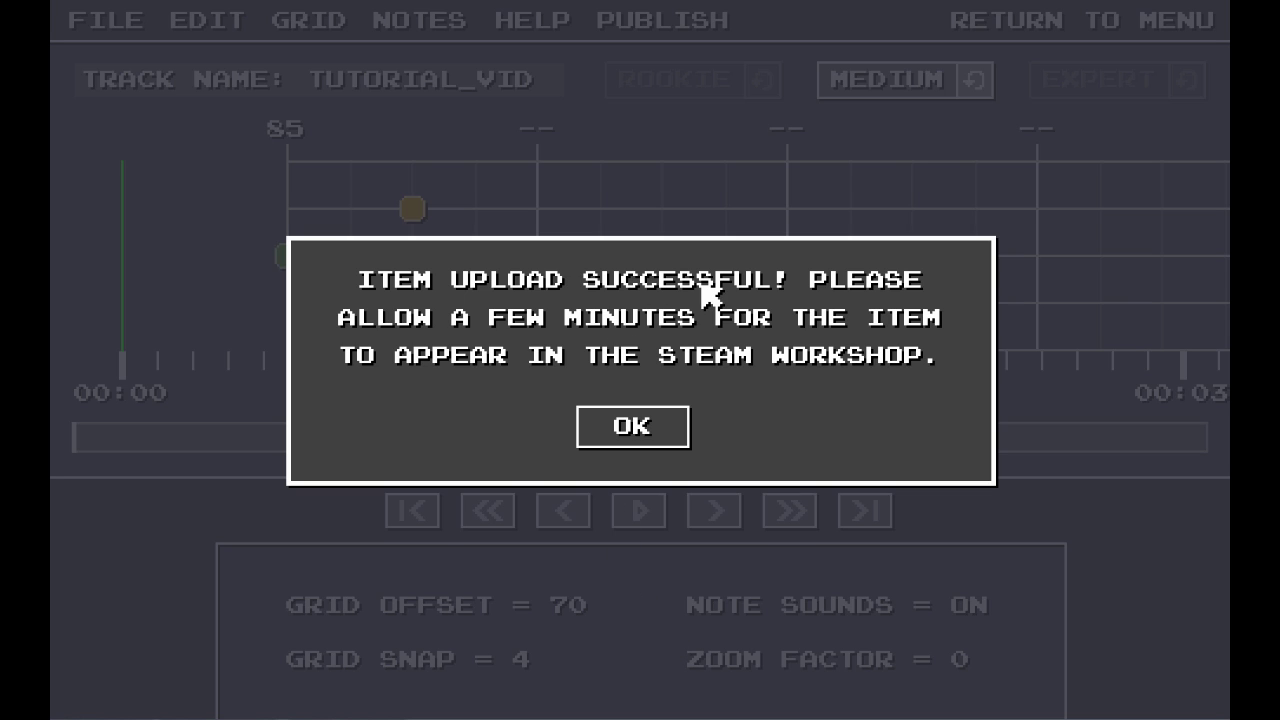
click(672, 433)
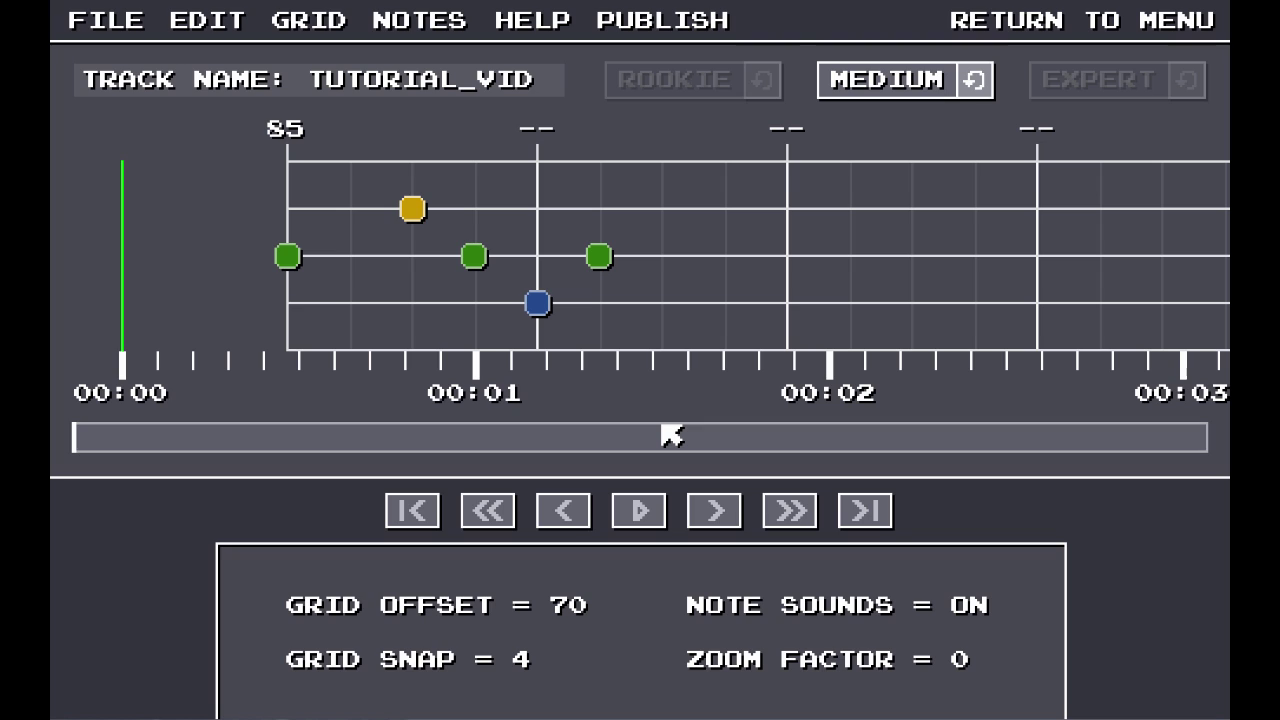